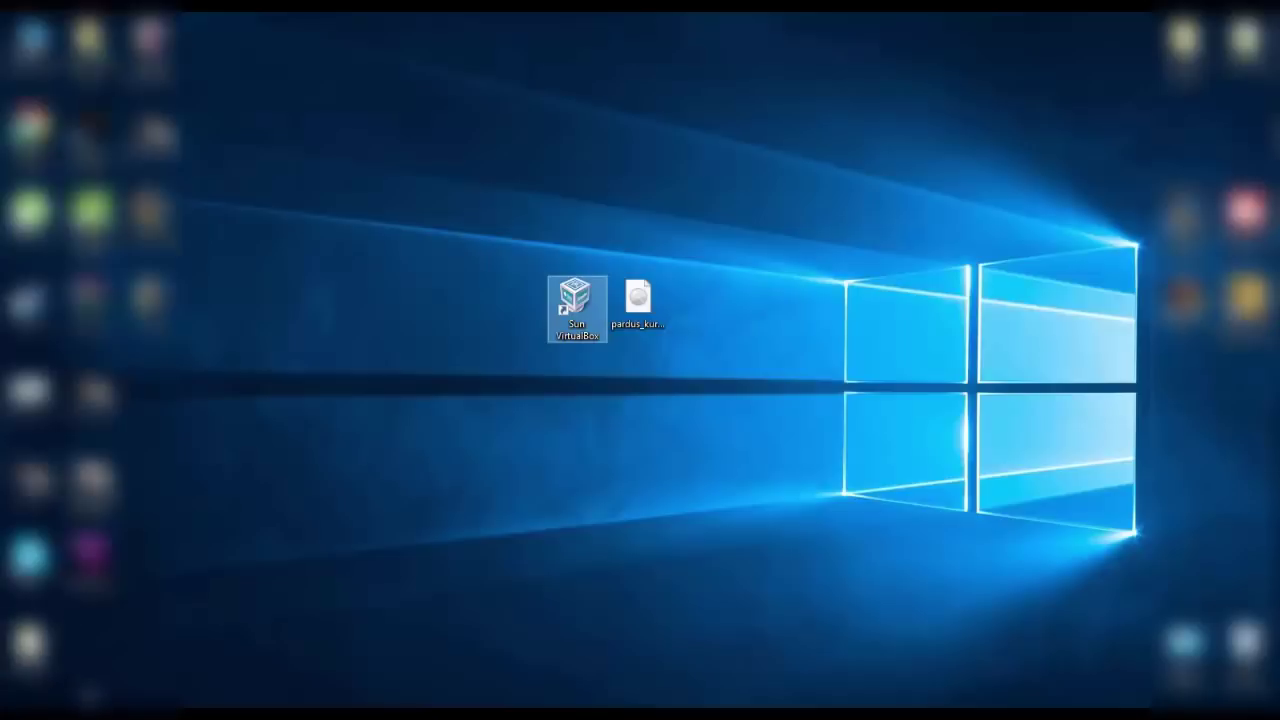
# - Open the Pardus Portal's older-releases download page in Chrome, then minimize the browser
pyautogui.moveTo(124, 710)
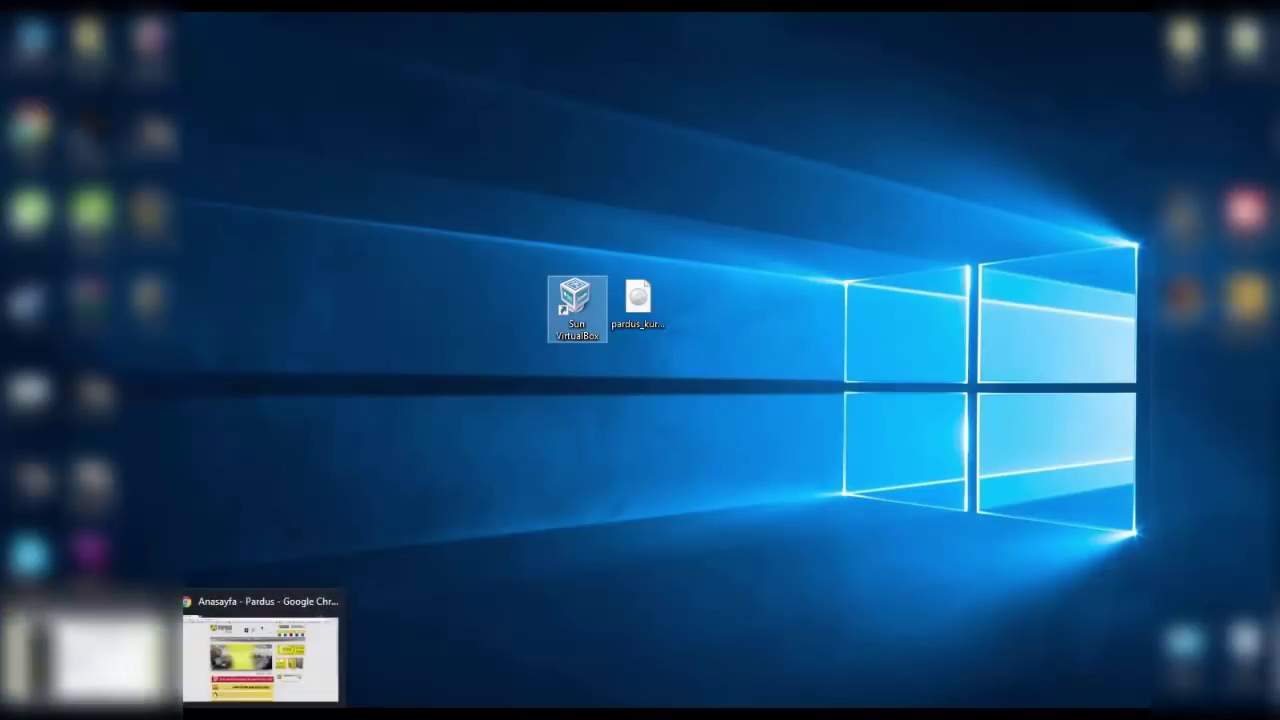
pyautogui.click(250, 652)
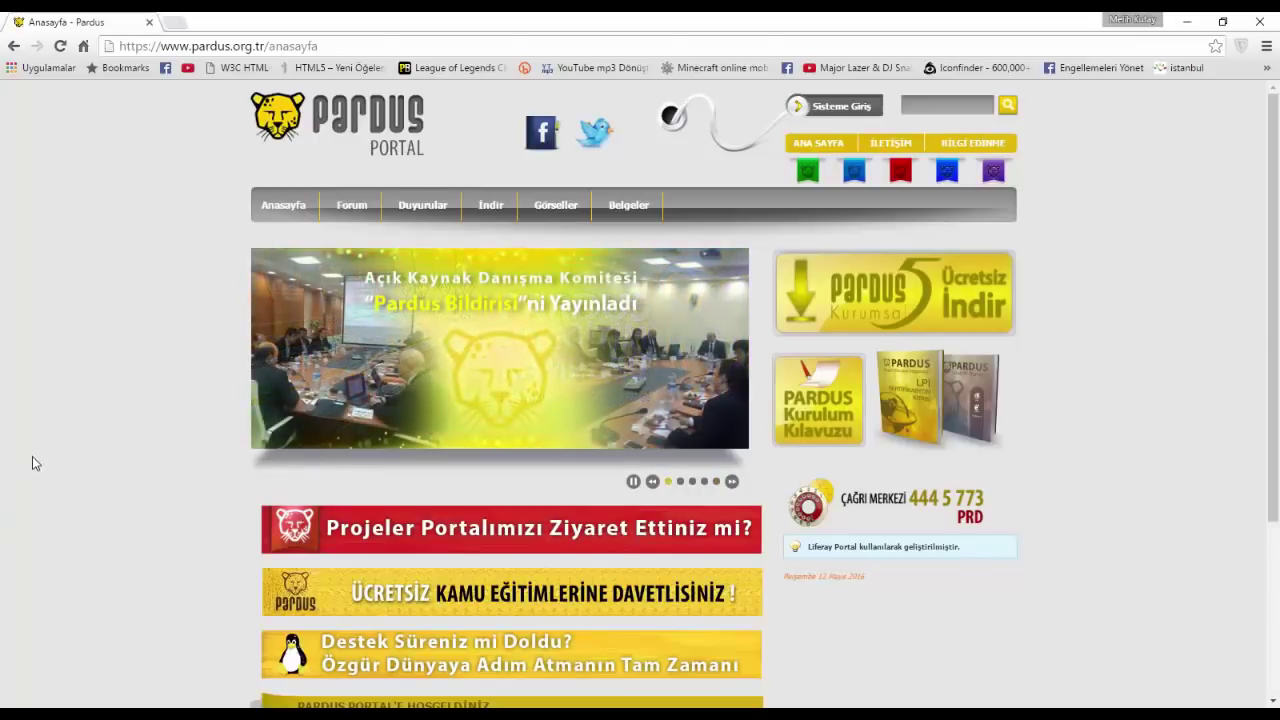
pyautogui.click(490, 205)
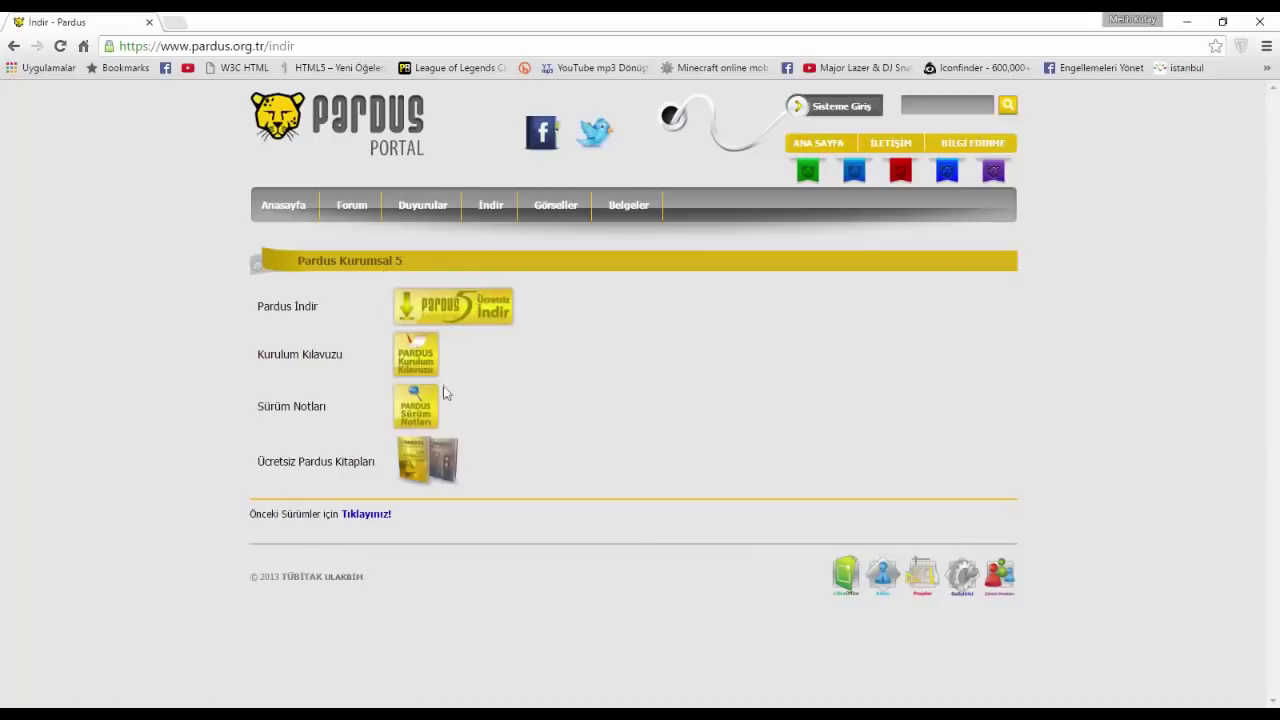
pyautogui.click(362, 516)
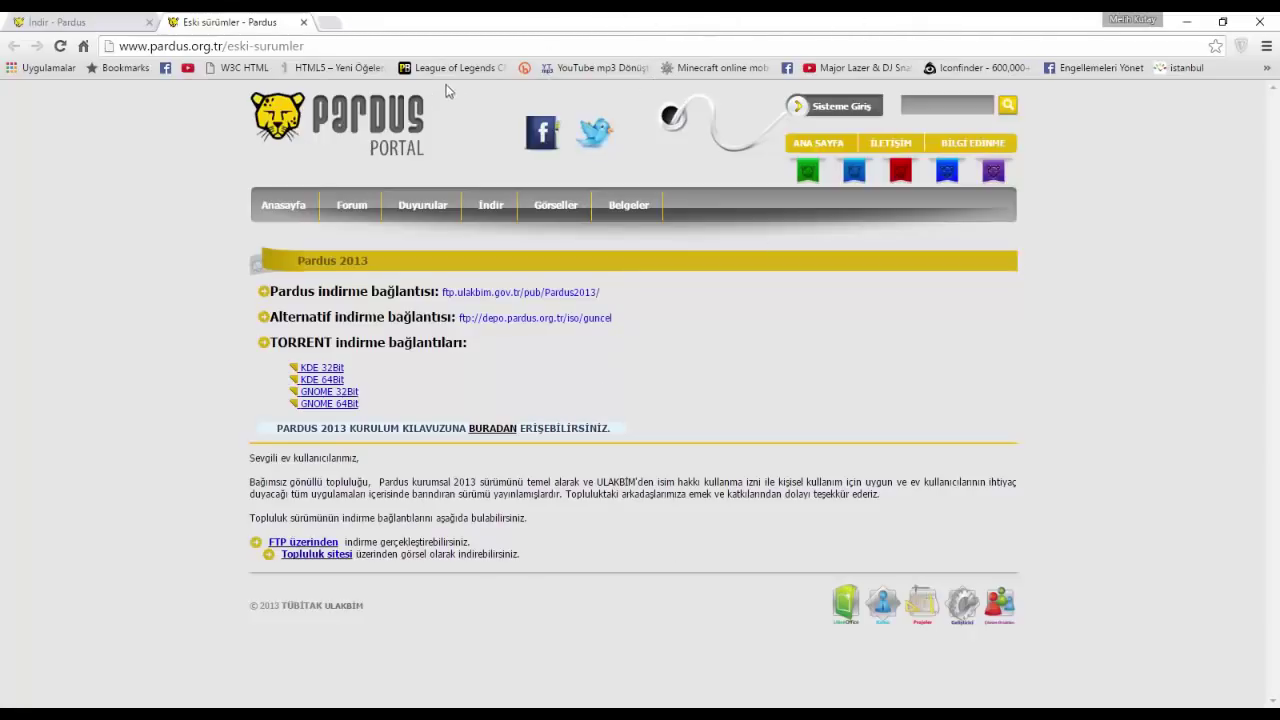
pyautogui.click(1186, 21)
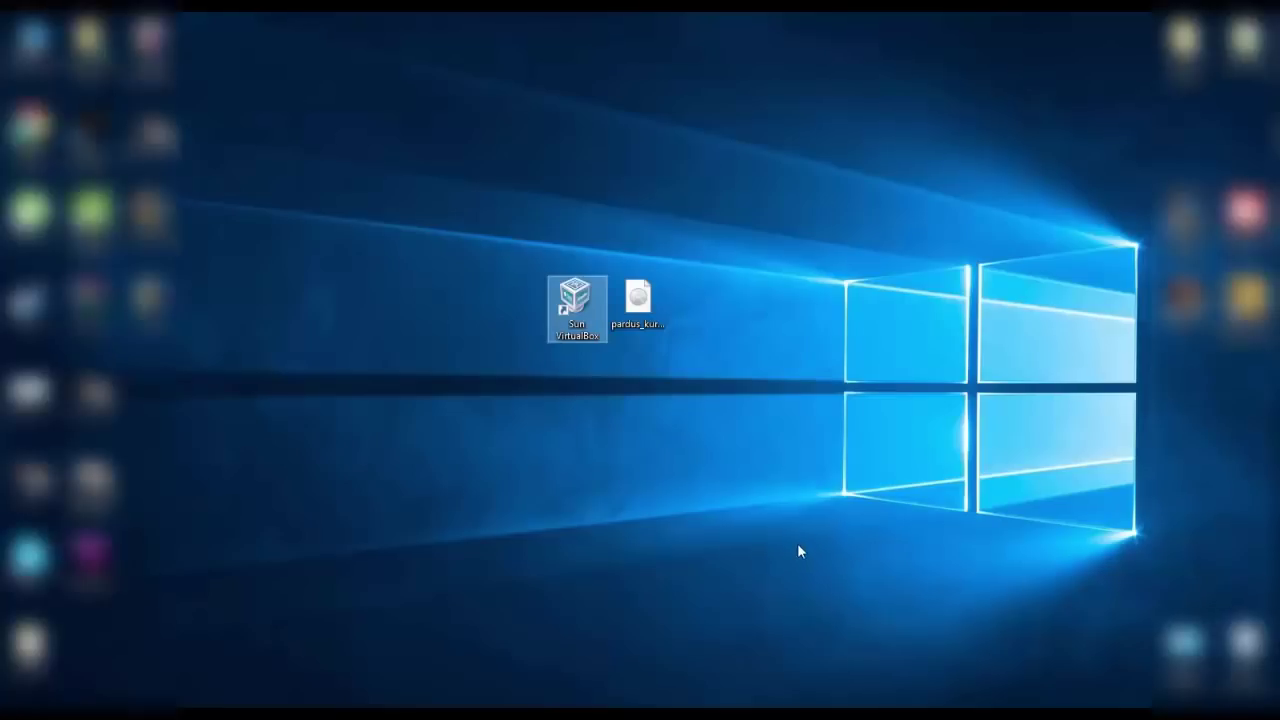
# - Launch VirtualBox and start a new virtual machine named Pardus
pyautogui.doubleClick(571, 308)
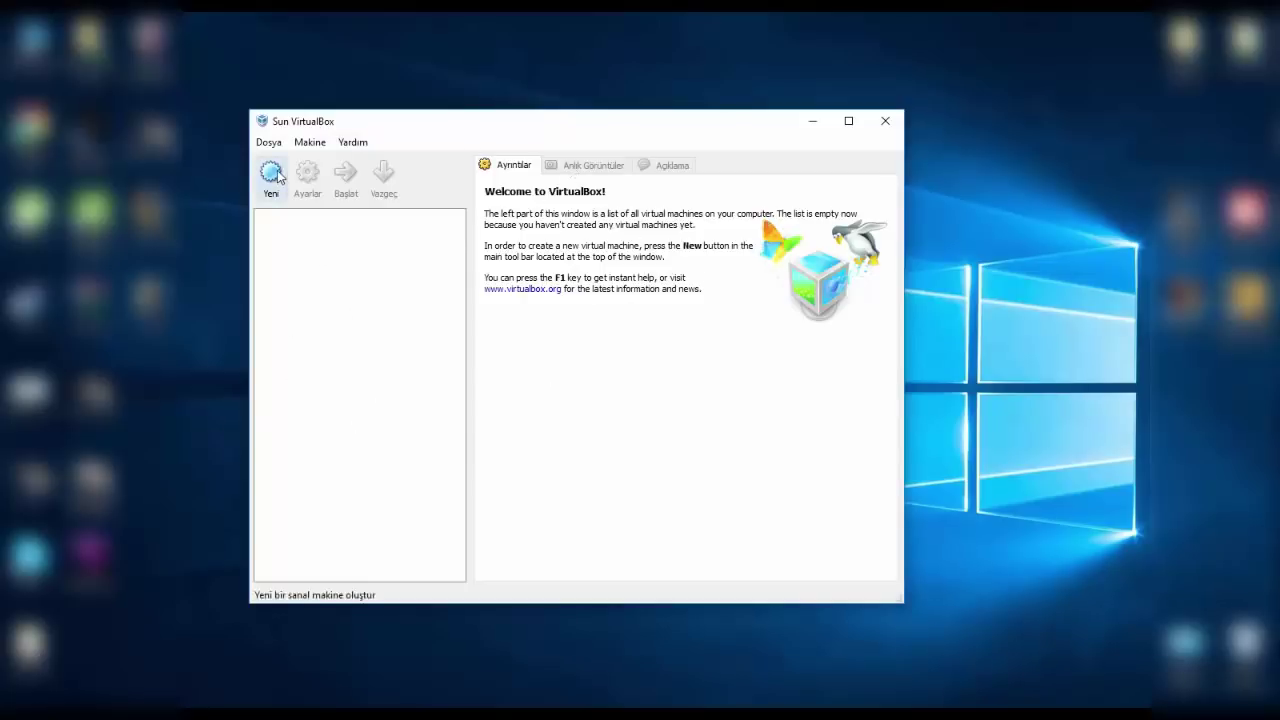
pyautogui.click(271, 176)
pyautogui.click(689, 509)
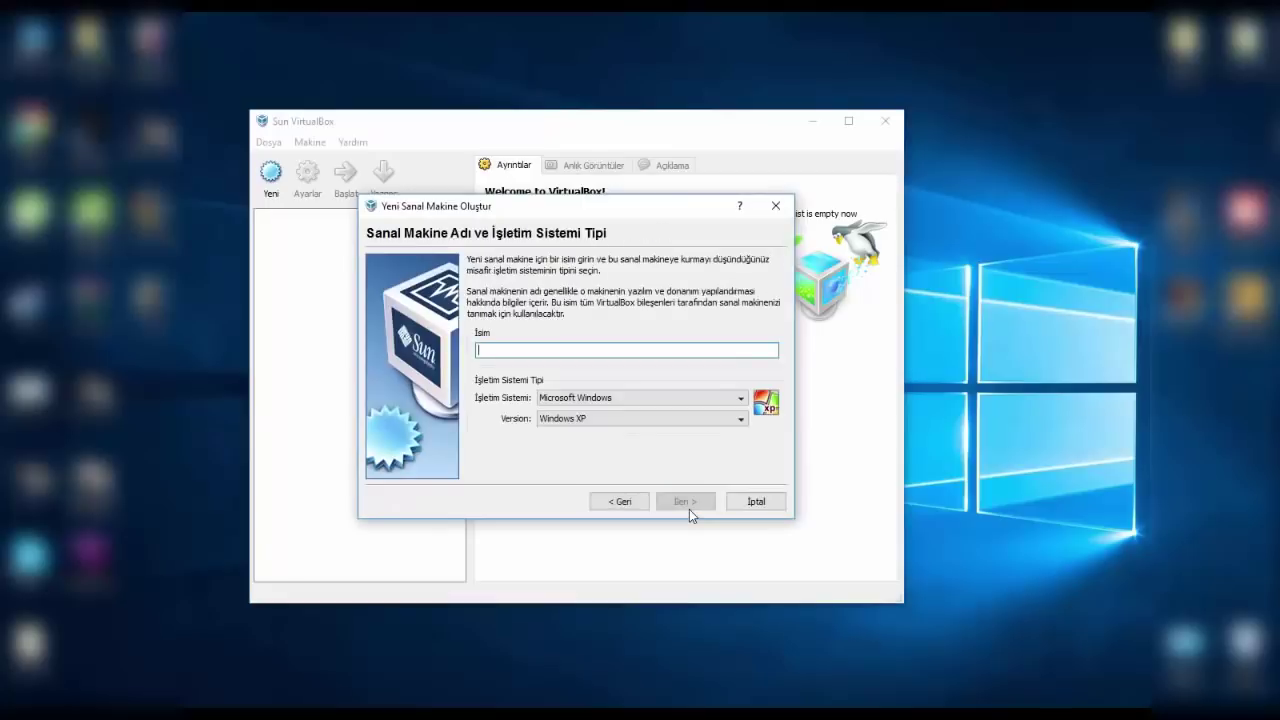
pyautogui.write('Parfi')
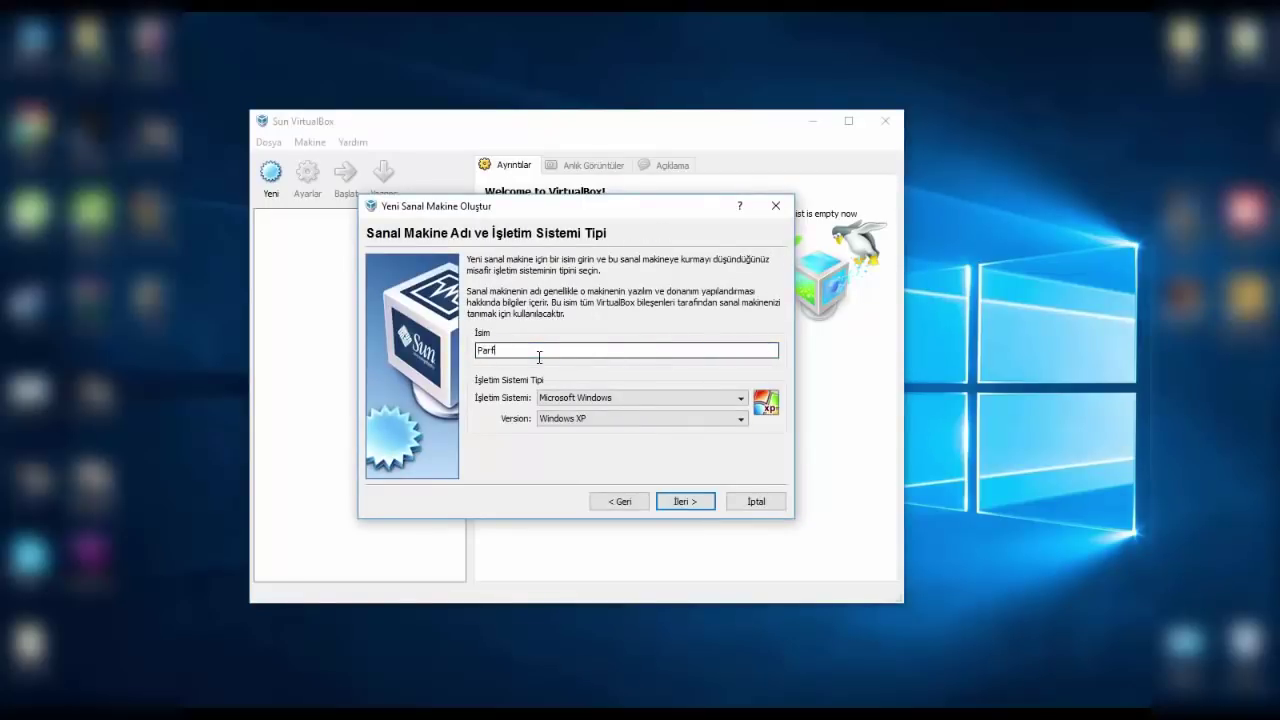
pyautogui.press('BackSpace')
pyautogui.write('dus')
# - Set the OS type to Linux, version Other Linux, and continue to memory
pyautogui.click(609, 400)
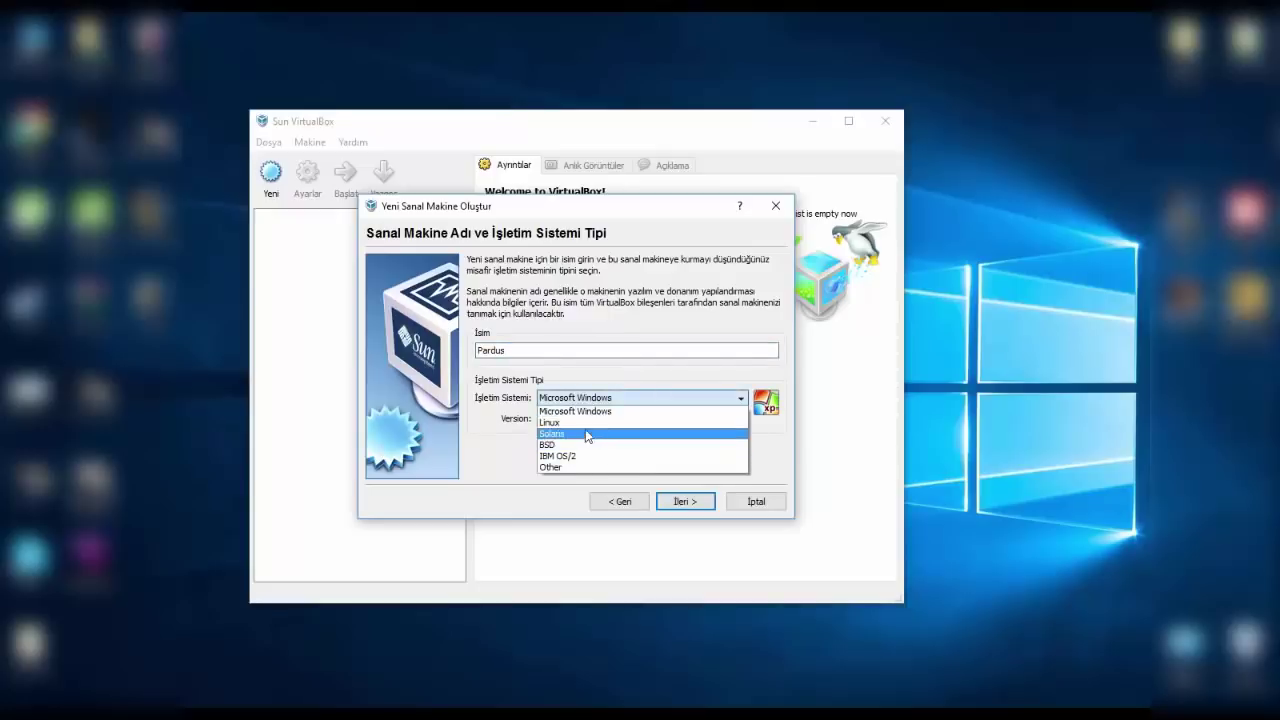
pyautogui.click(576, 423)
pyautogui.click(578, 420)
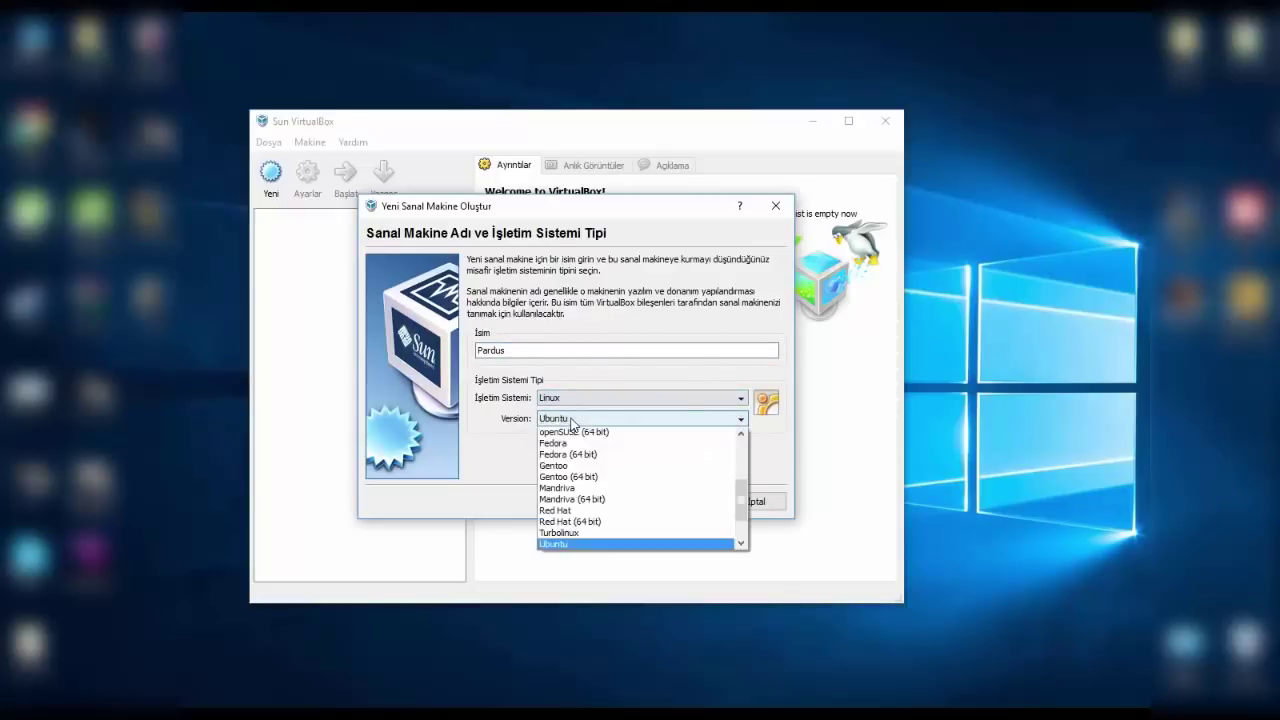
pyautogui.moveTo(743, 505); pyautogui.dragTo(731, 450)
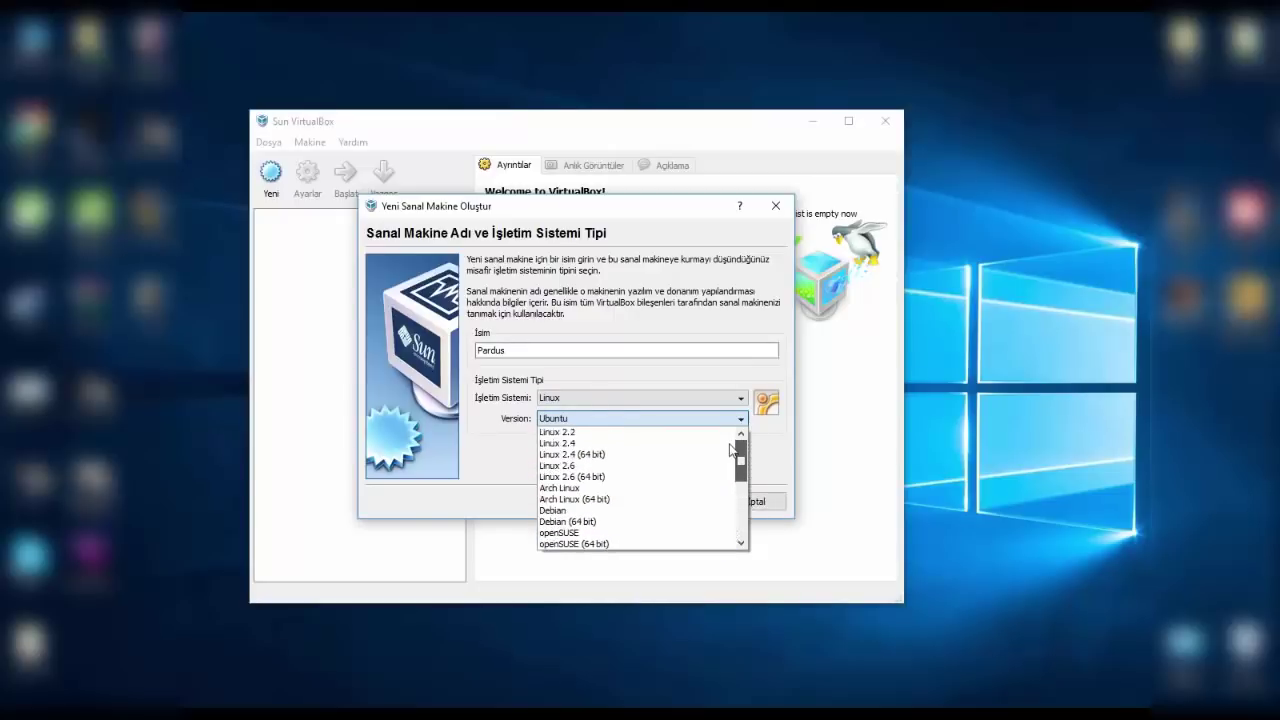
pyautogui.moveTo(736, 455); pyautogui.dragTo(730, 518)
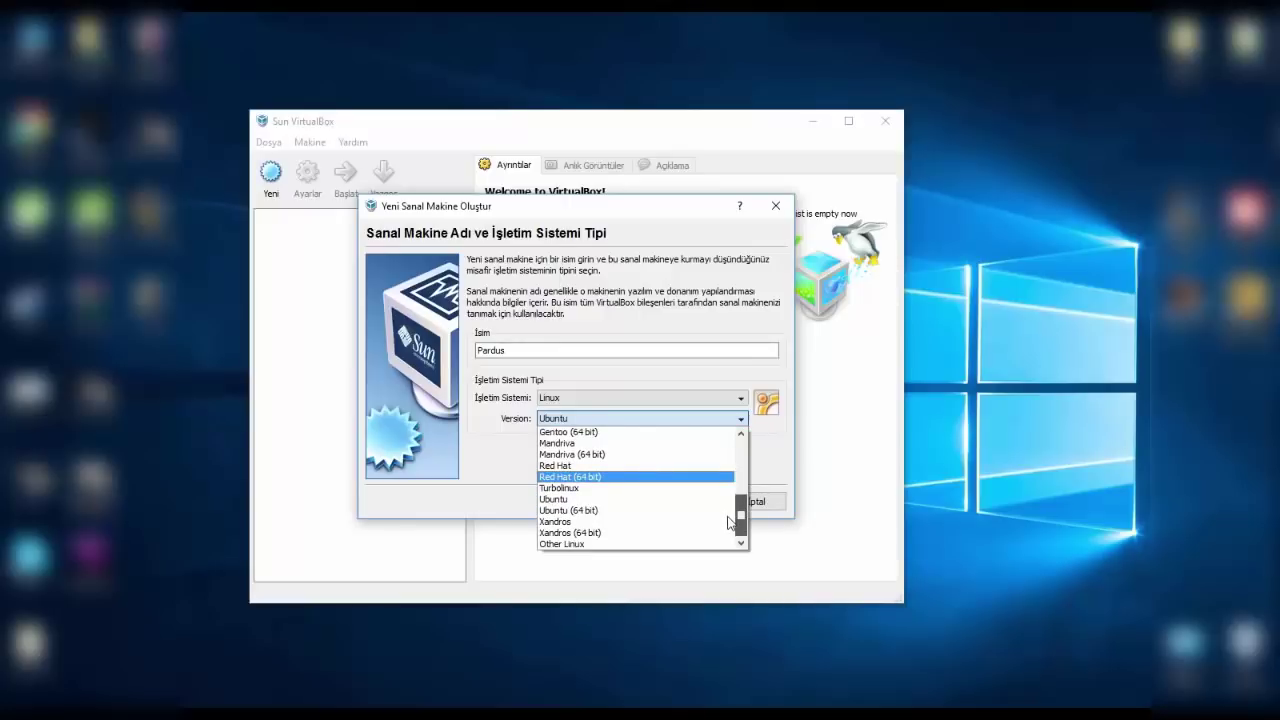
pyautogui.click(612, 544)
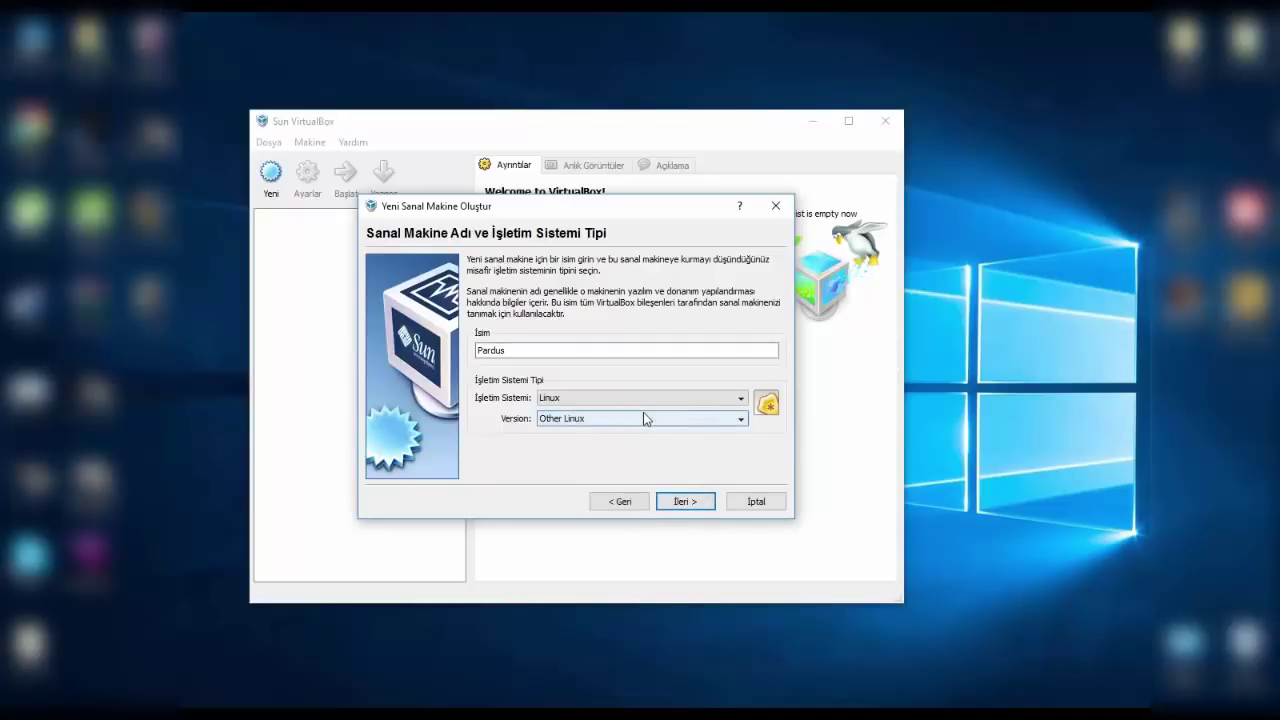
pyautogui.click(672, 505)
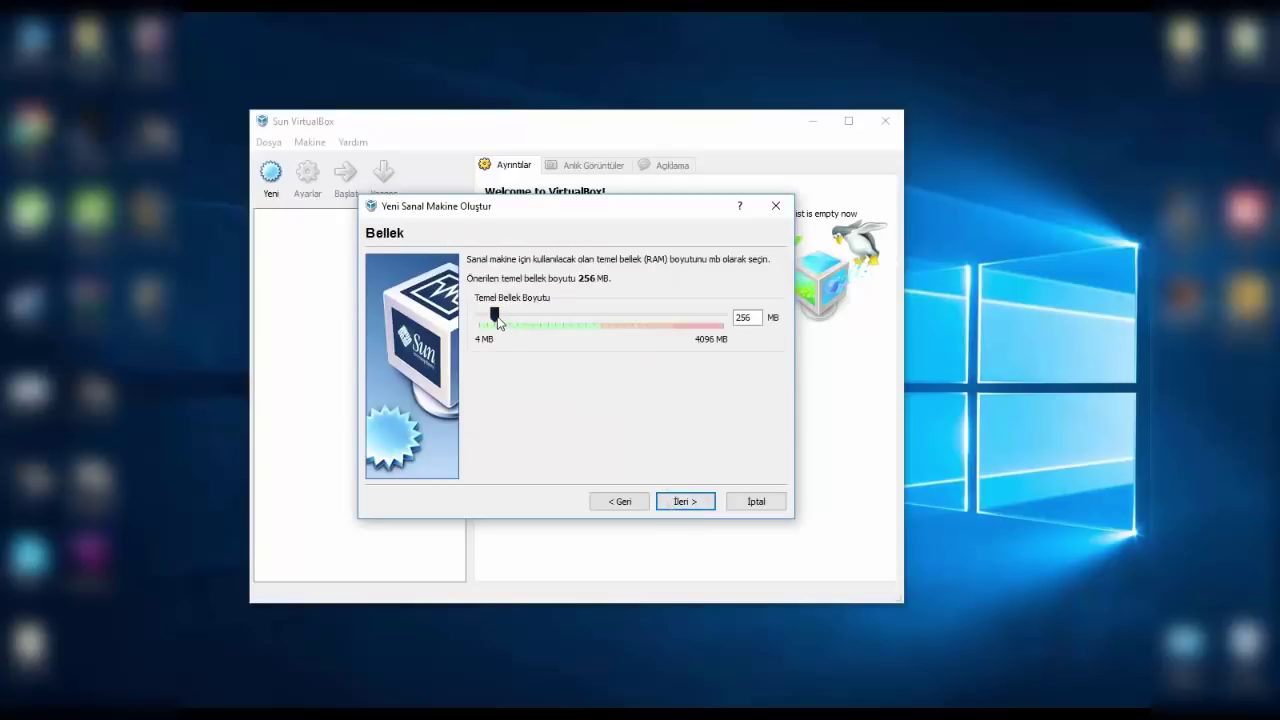
# - Give Pardus 1024 MB of memory and choose to create a new hard disk
pyautogui.moveTo(498, 322); pyautogui.dragTo(541, 325)
pyautogui.click(670, 503)
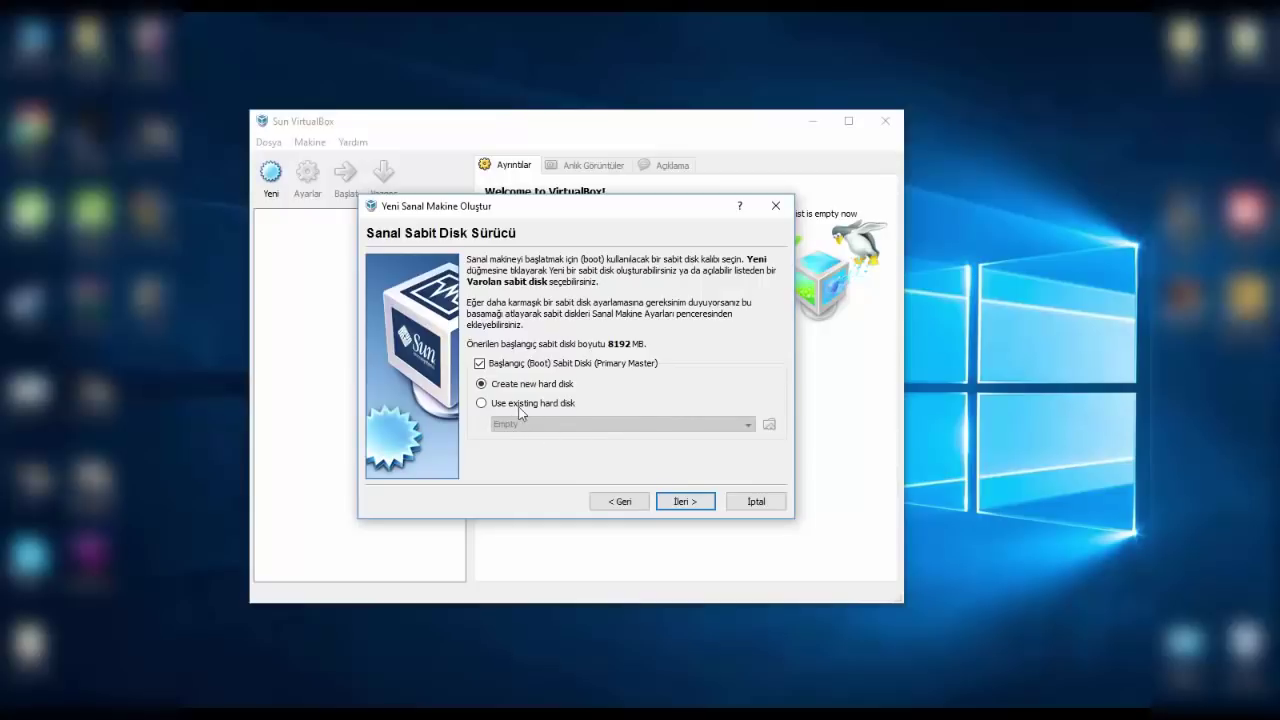
pyautogui.click(481, 403)
pyautogui.click(768, 425)
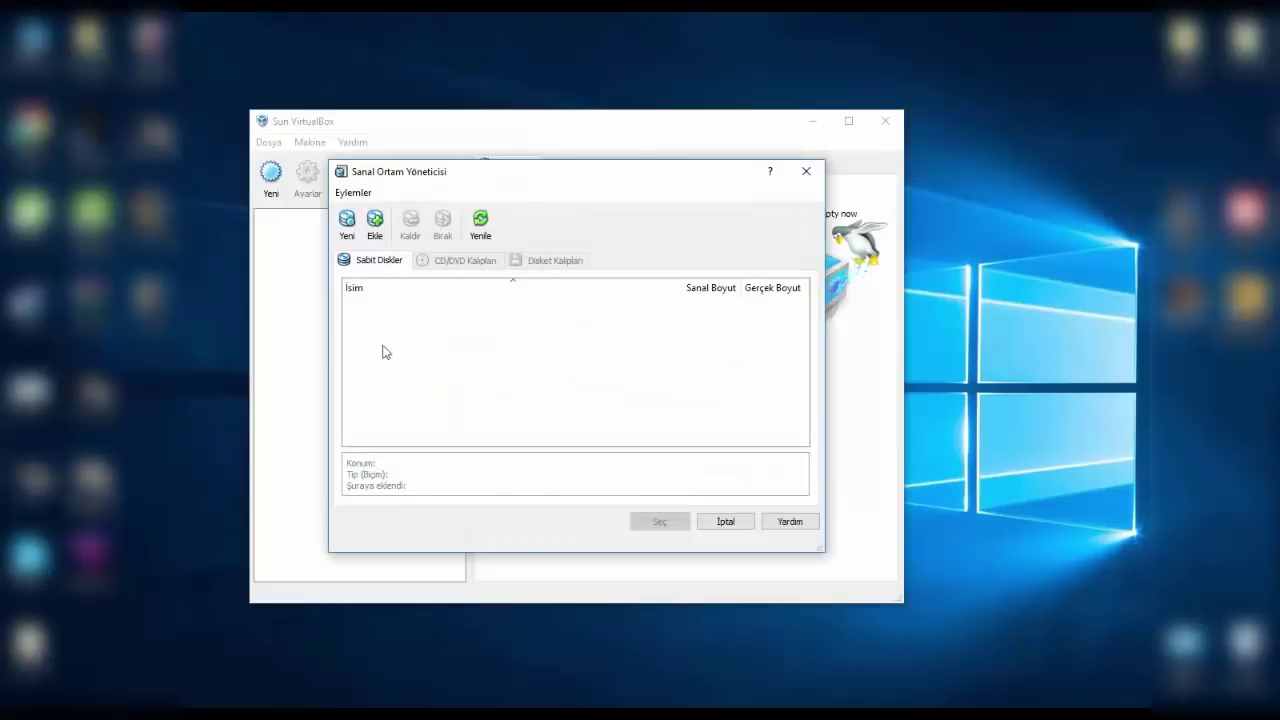
pyautogui.click(806, 172)
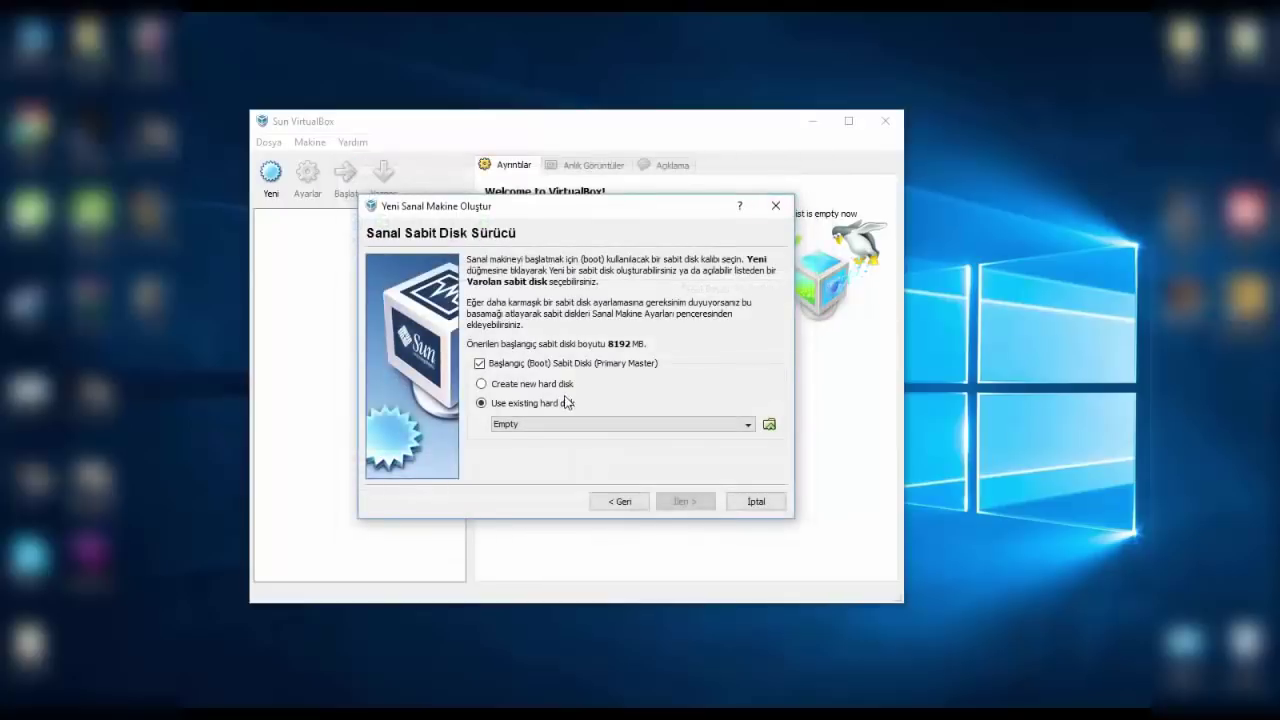
pyautogui.click(557, 389)
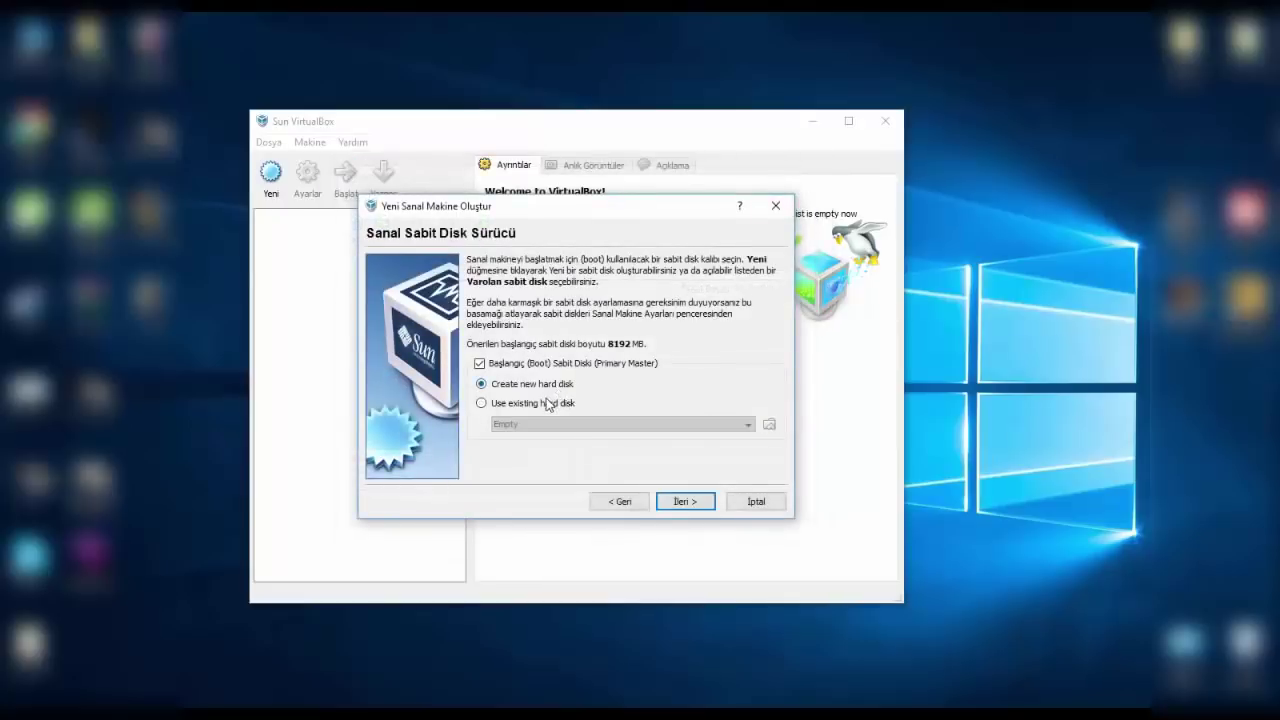
pyautogui.click(679, 503)
pyautogui.click(679, 503)
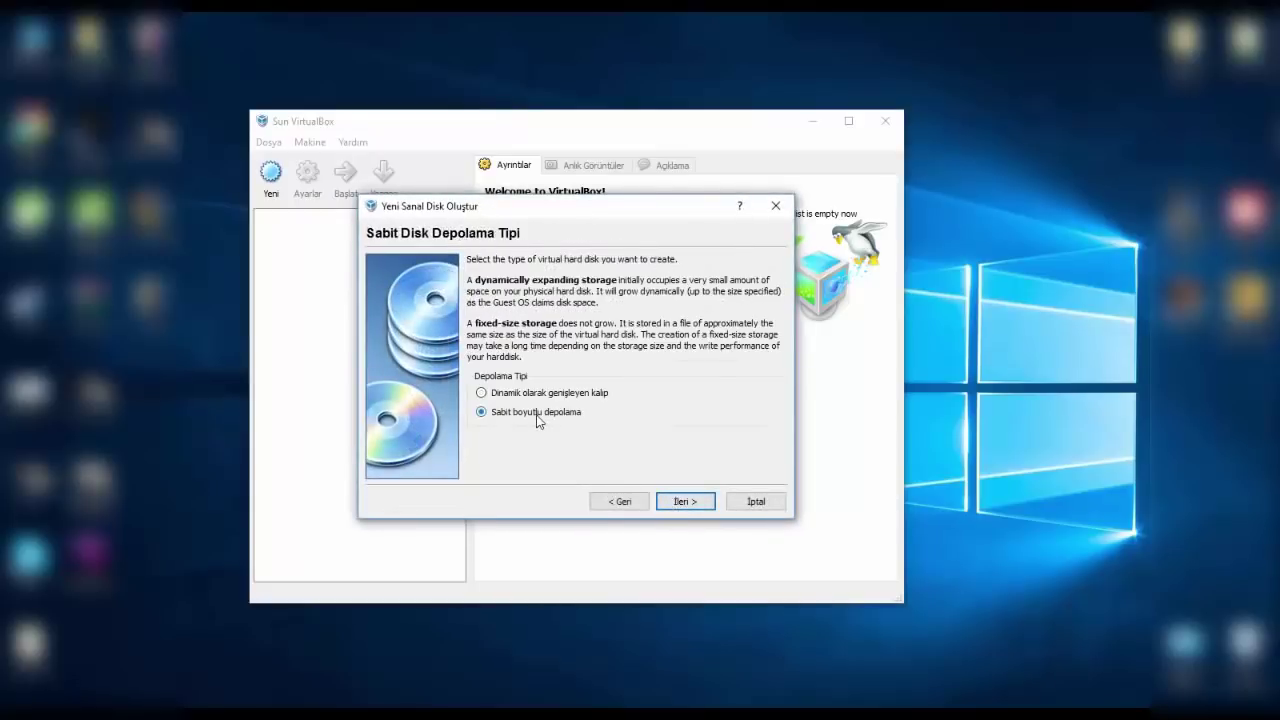
# - Create the Pardus.vdi virtual disk with a size of 10 GB
pyautogui.click(688, 504)
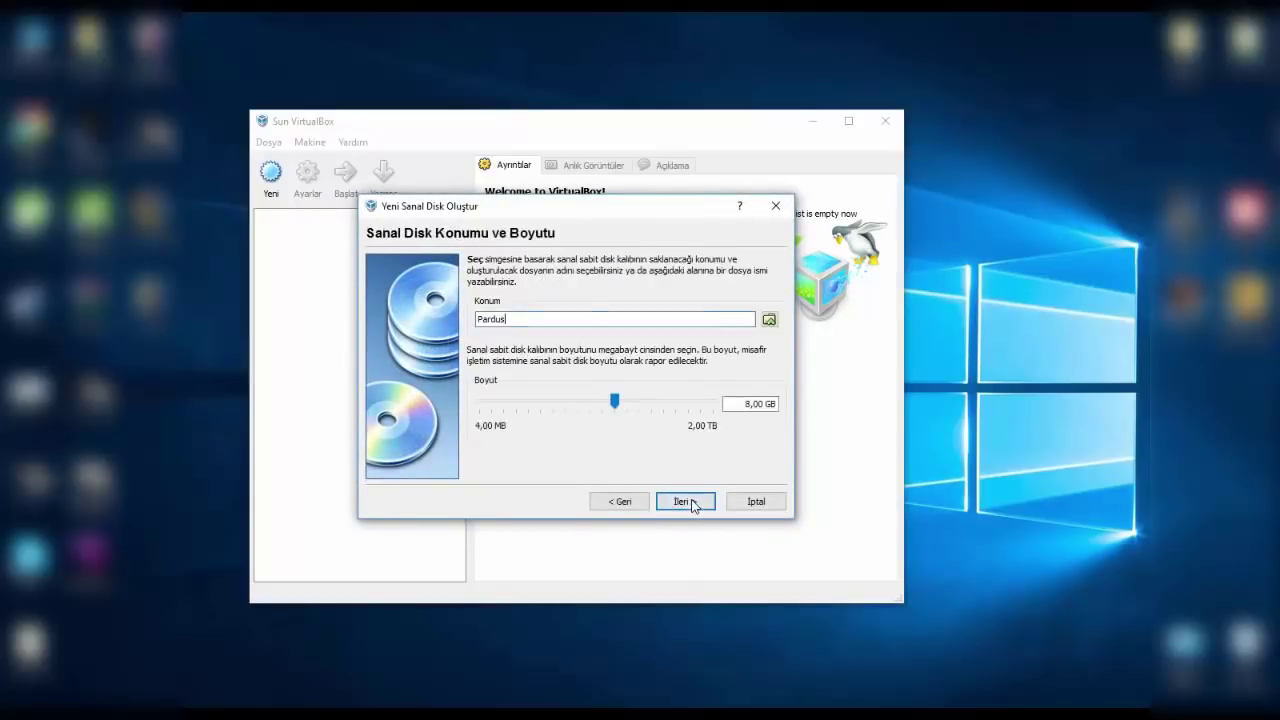
pyautogui.doubleClick(767, 403)
pyautogui.write('10')
pyautogui.click(679, 496)
pyautogui.click(676, 503)
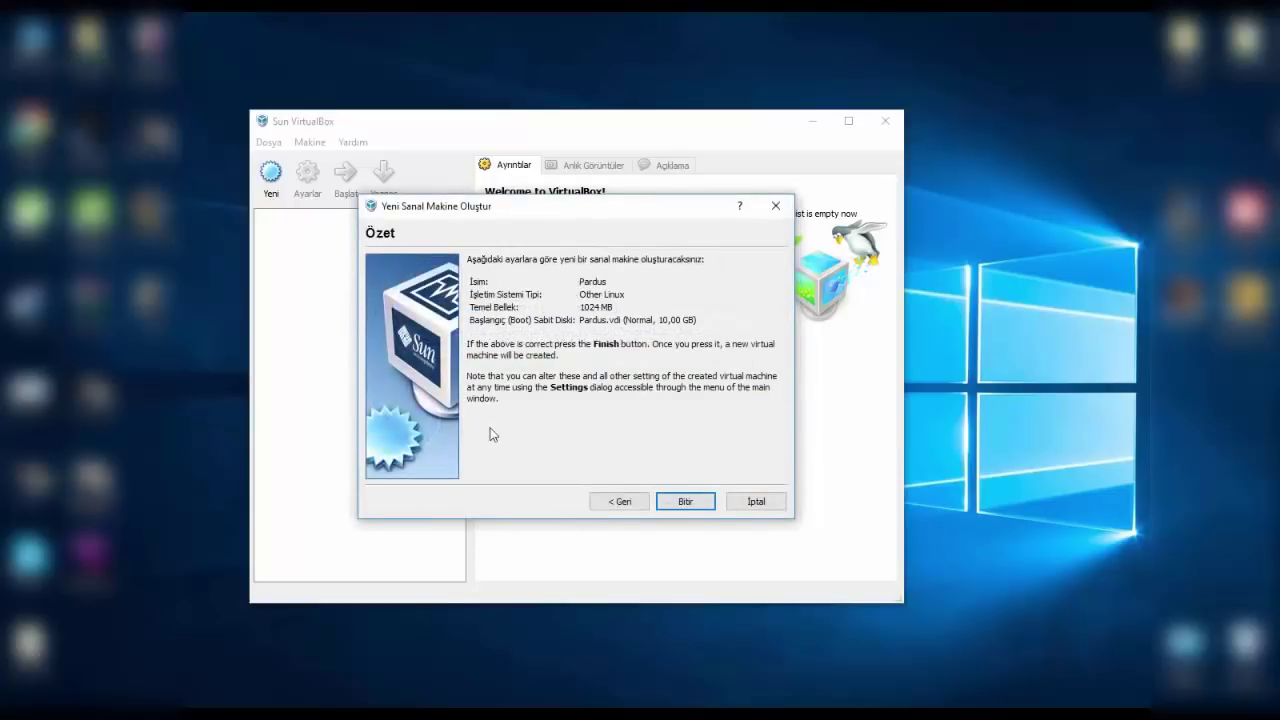
# - Finish the Pardus machine and select its empty CD/DVD drive in storage settings
pyautogui.click(688, 501)
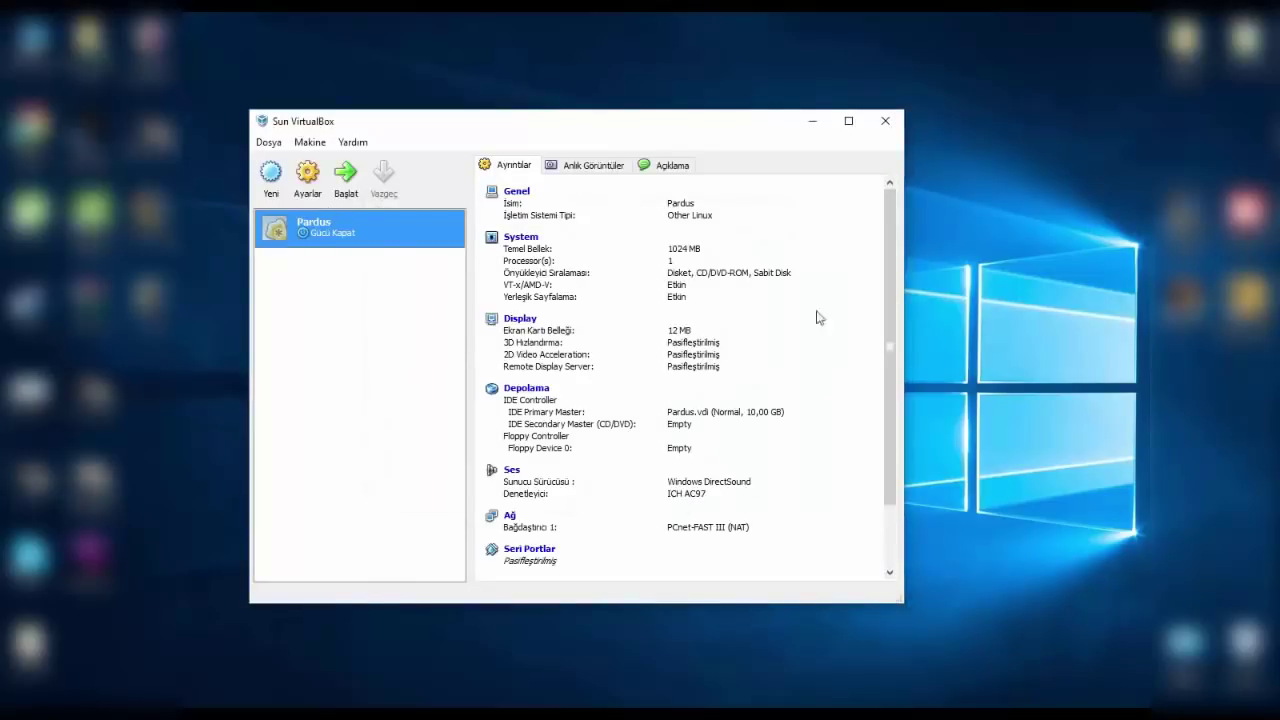
pyautogui.click(526, 396)
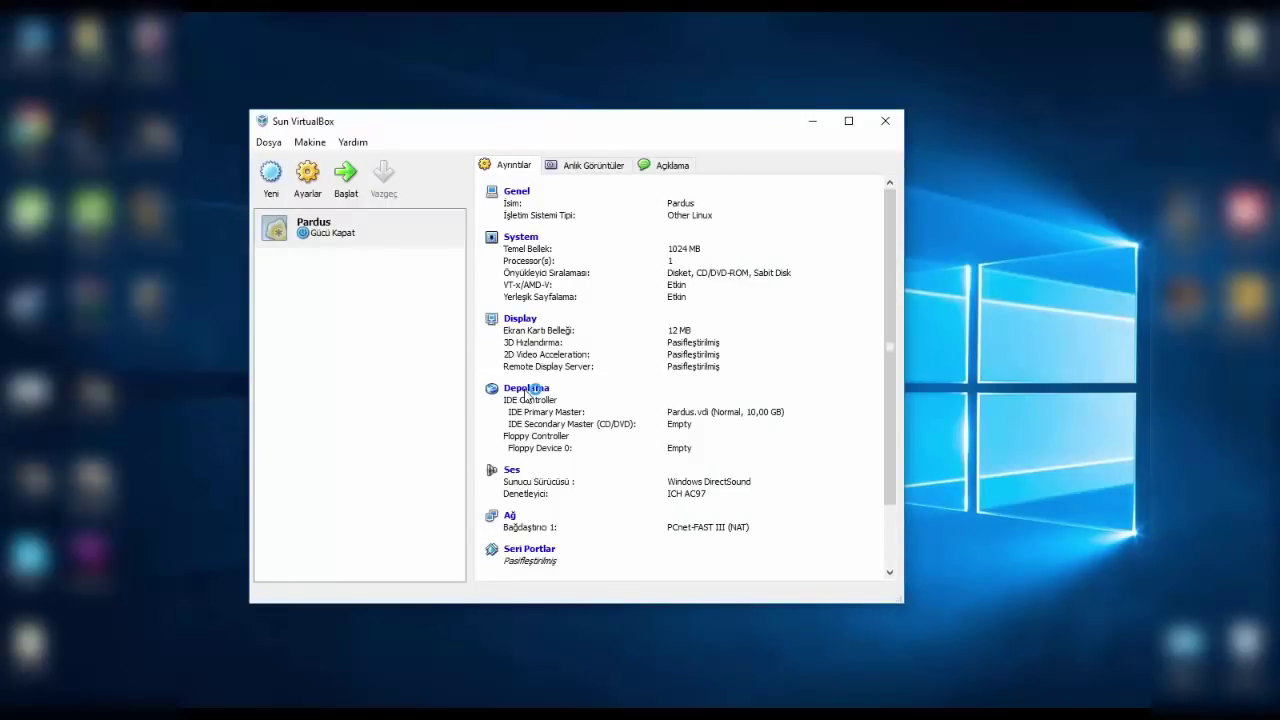
pyautogui.click(526, 390)
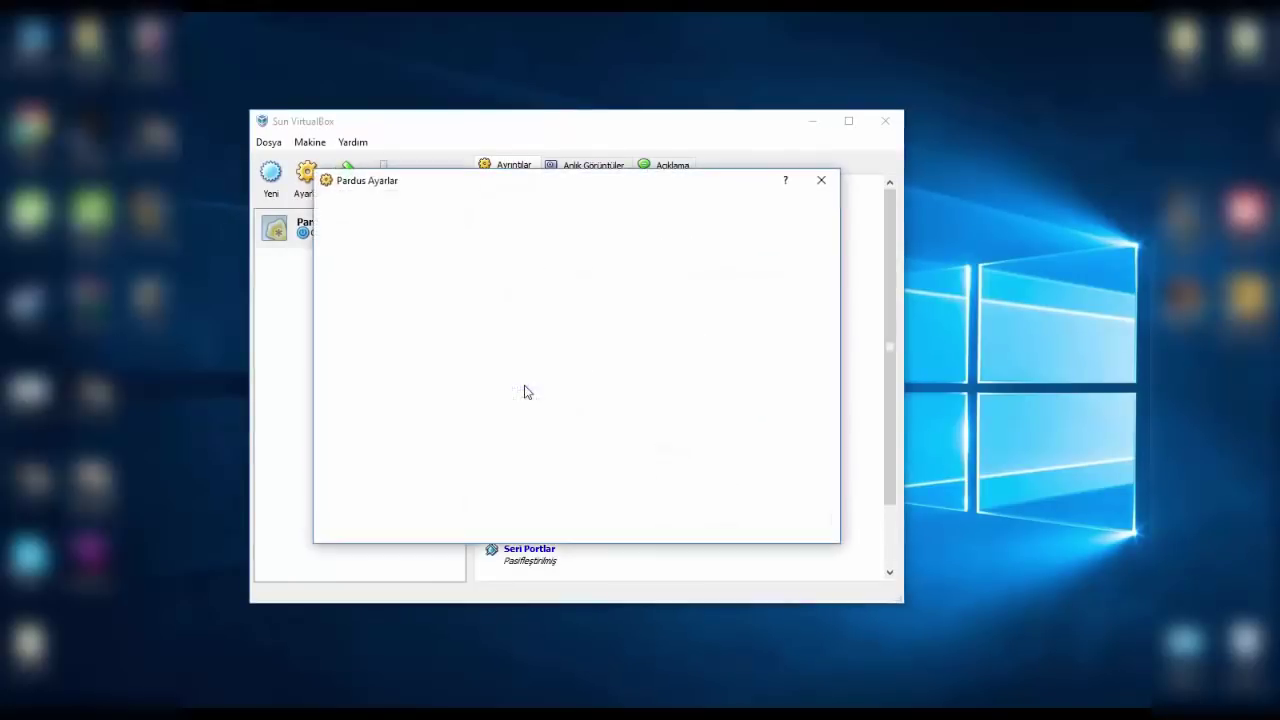
pyautogui.click(478, 302)
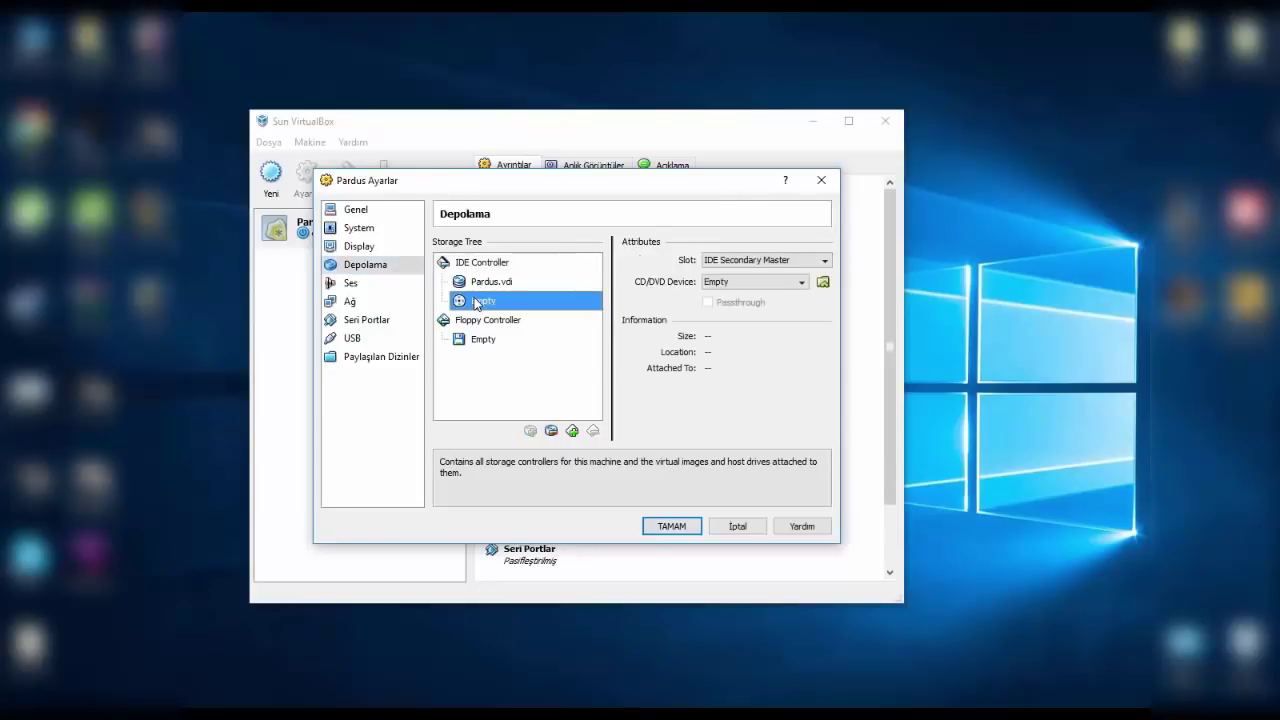
pyautogui.click(823, 281)
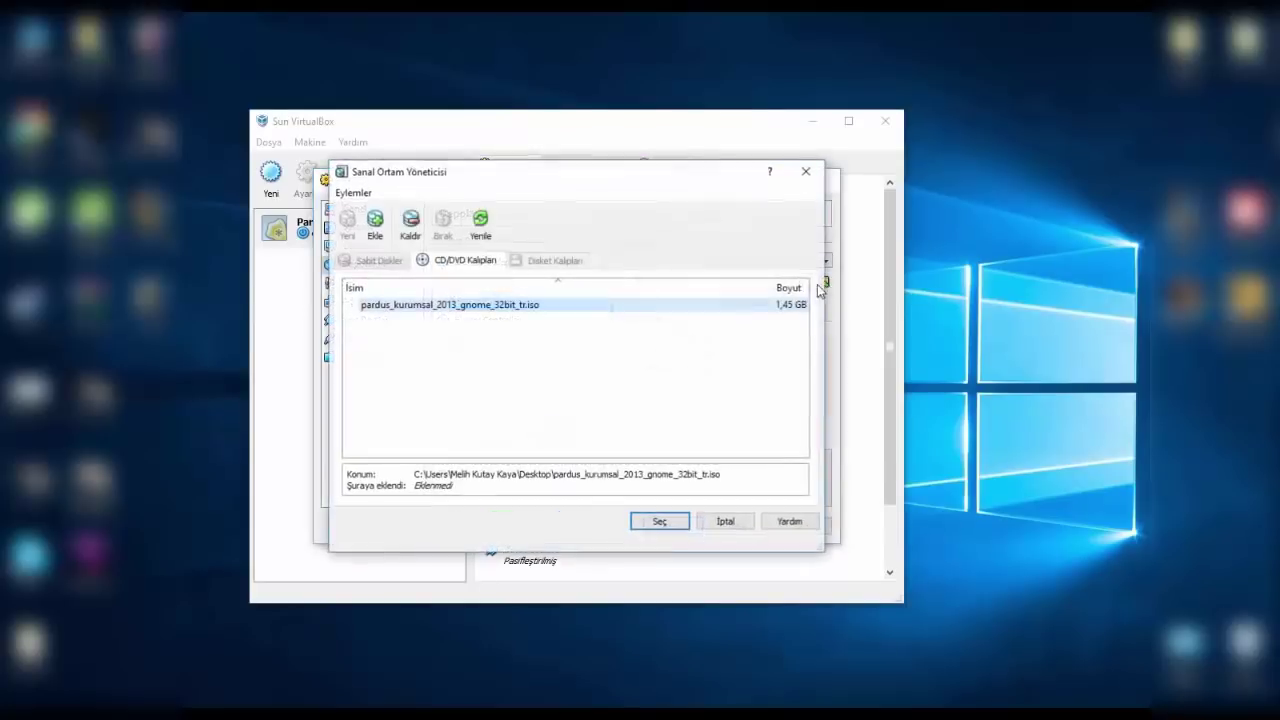
pyautogui.click(806, 171)
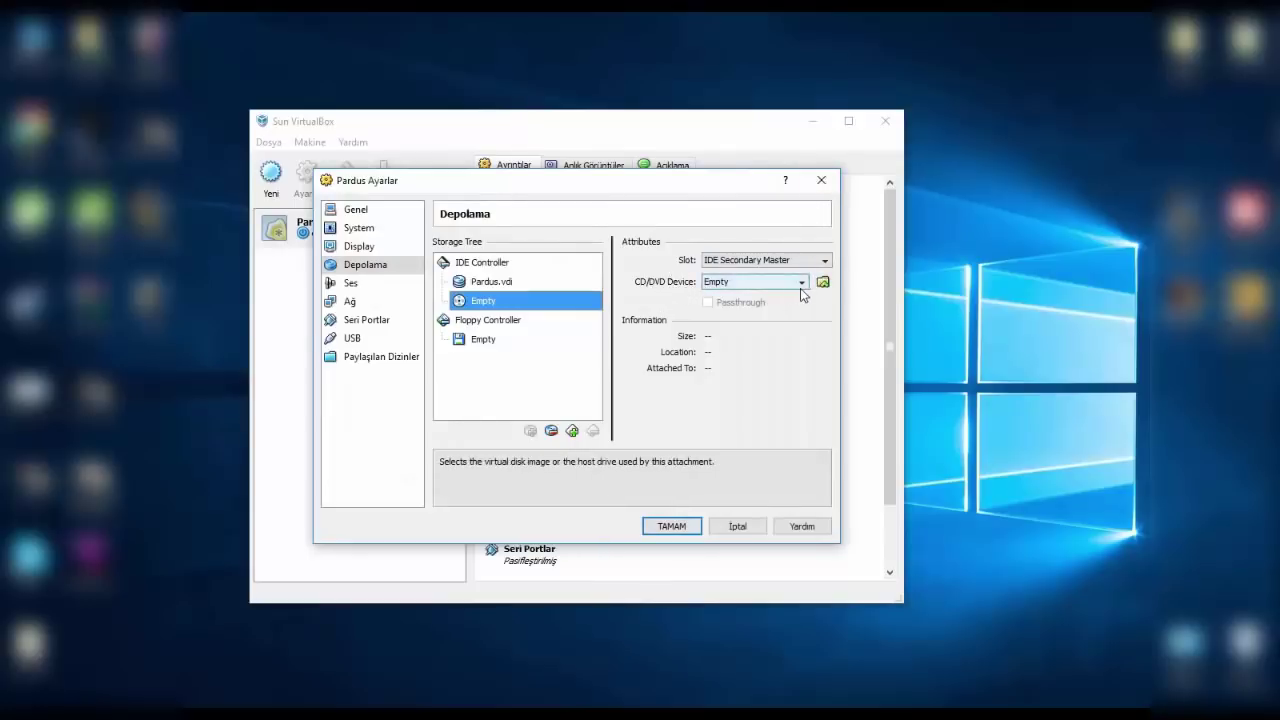
pyautogui.click(822, 281)
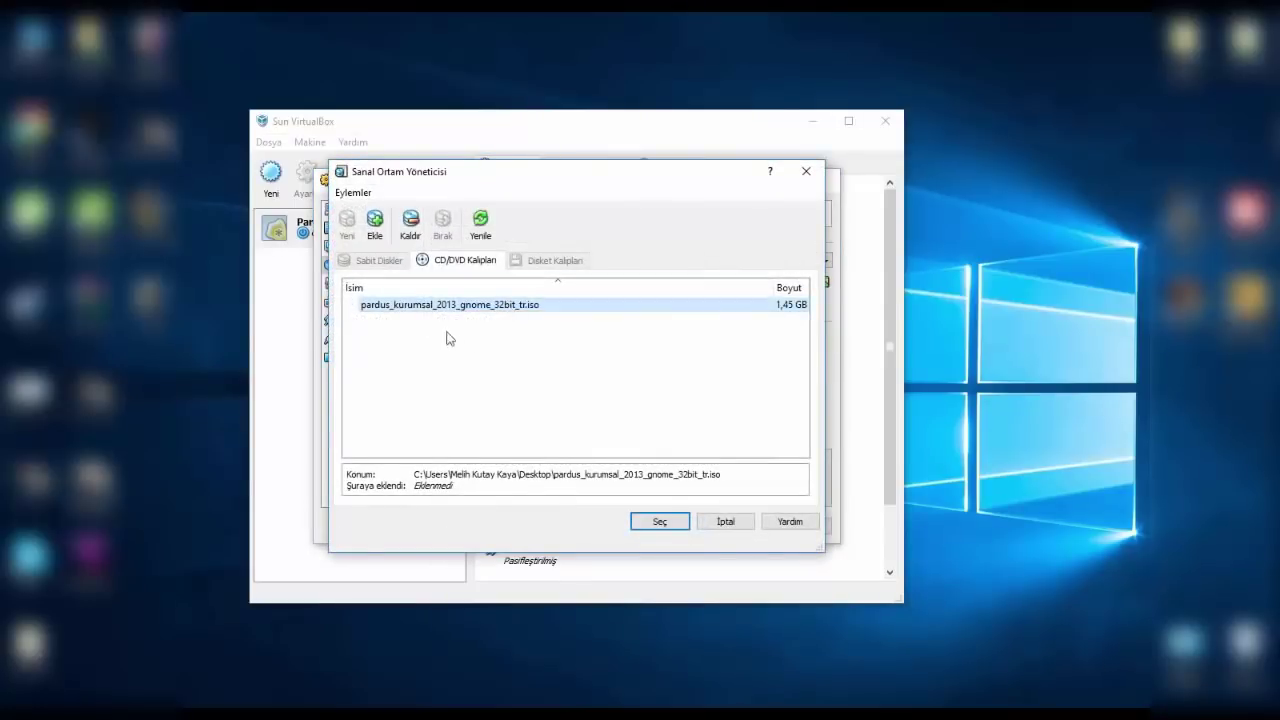
# - Mount pardus_kurumsal_2013_gnome_32bit_tr.iso from the Desktop as the CD/DVD and save
pyautogui.click(410, 222)
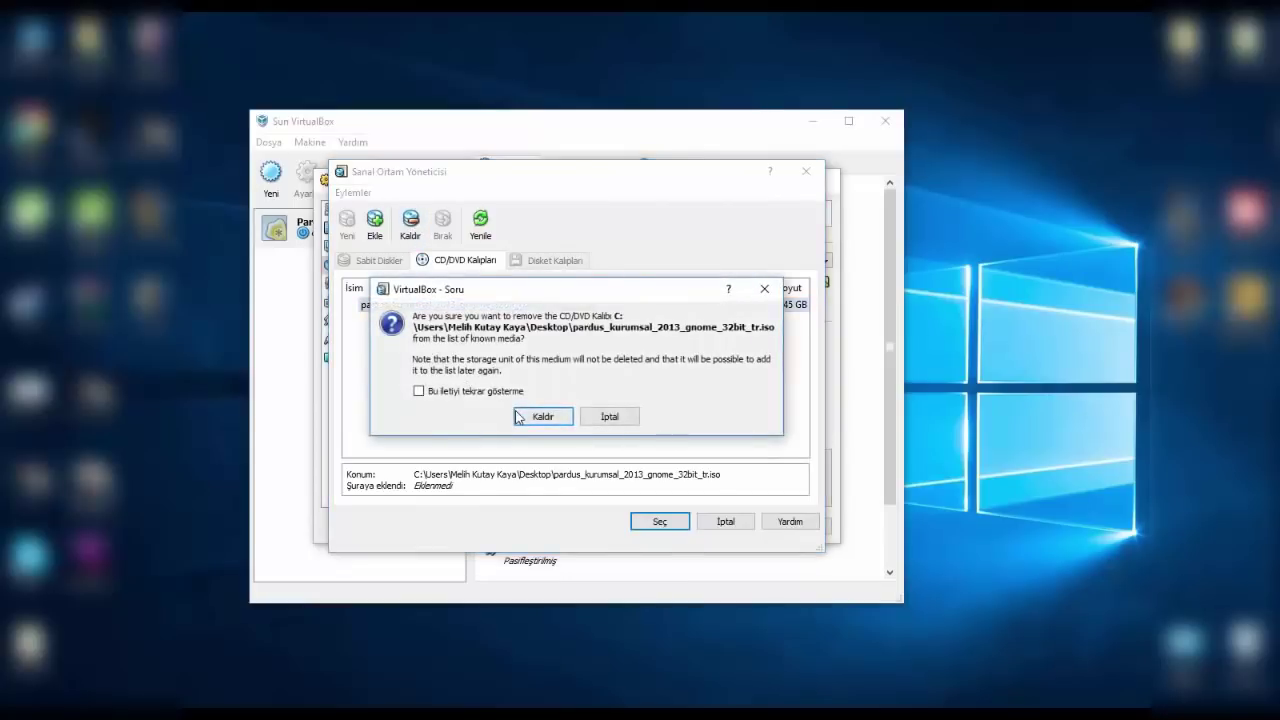
pyautogui.click(535, 413)
pyautogui.click(374, 222)
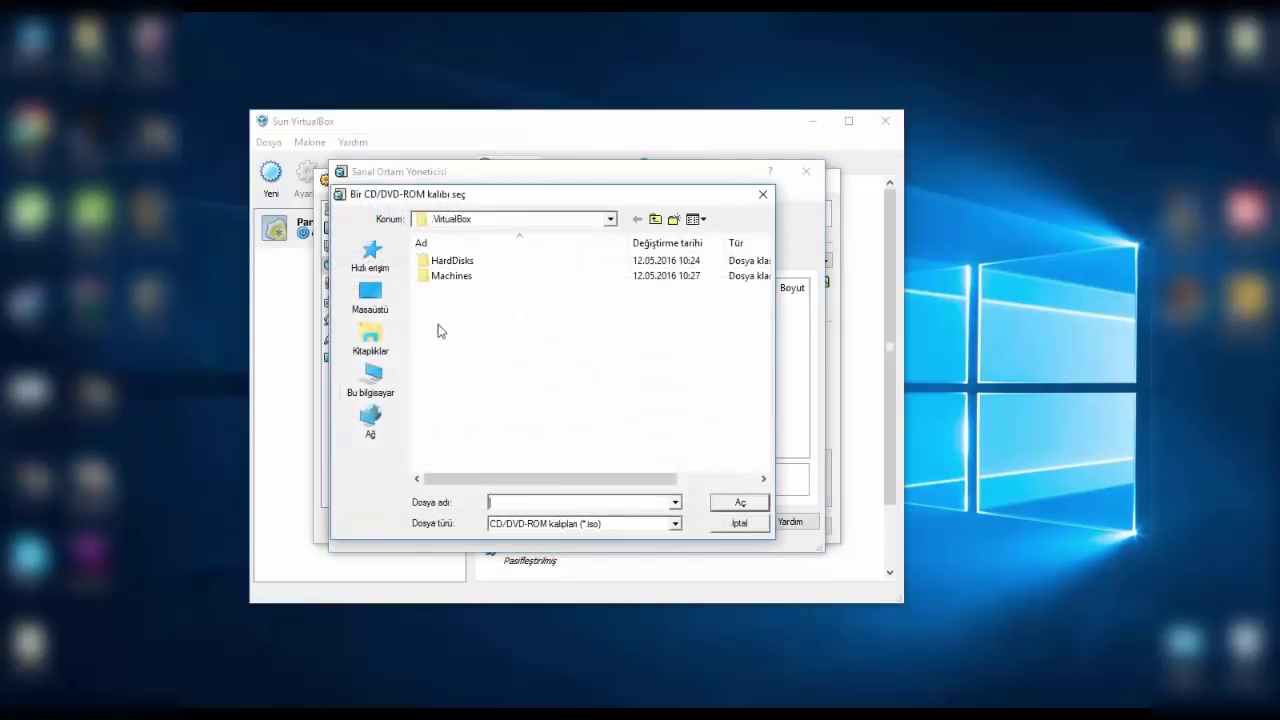
pyautogui.click(370, 297)
pyautogui.scroll(-1, 558, 351)
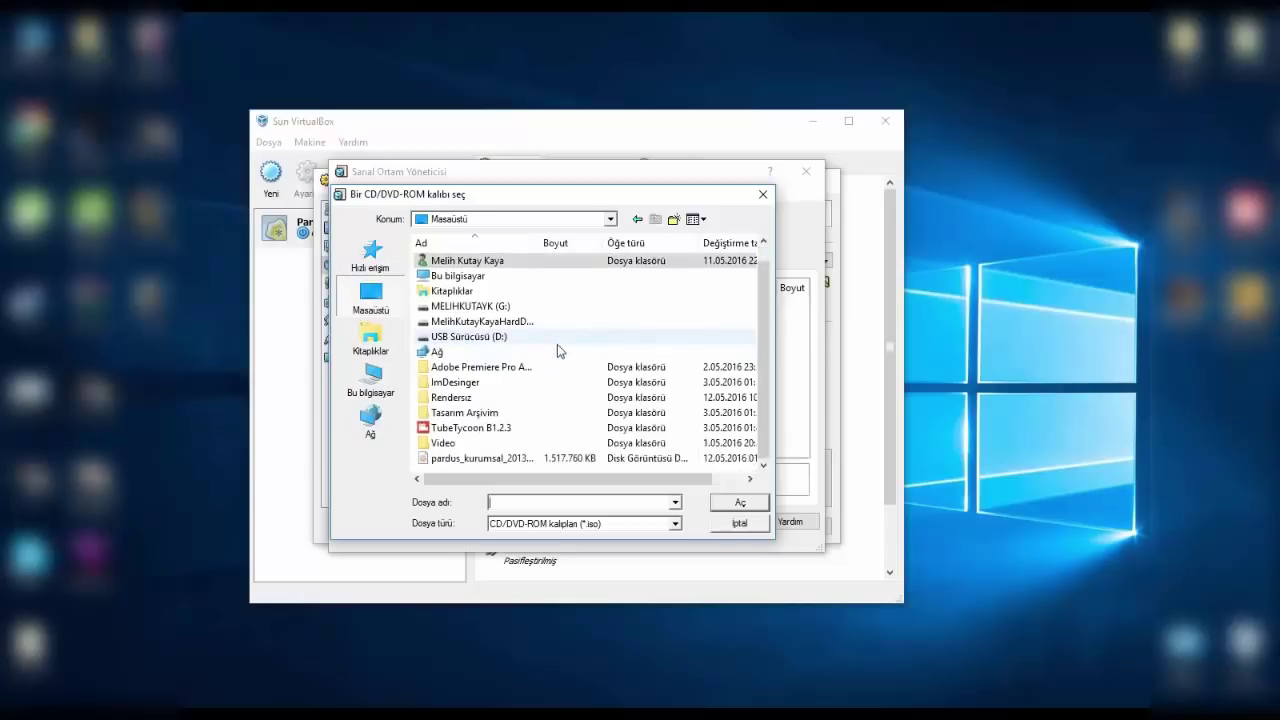
pyautogui.doubleClick(490, 458)
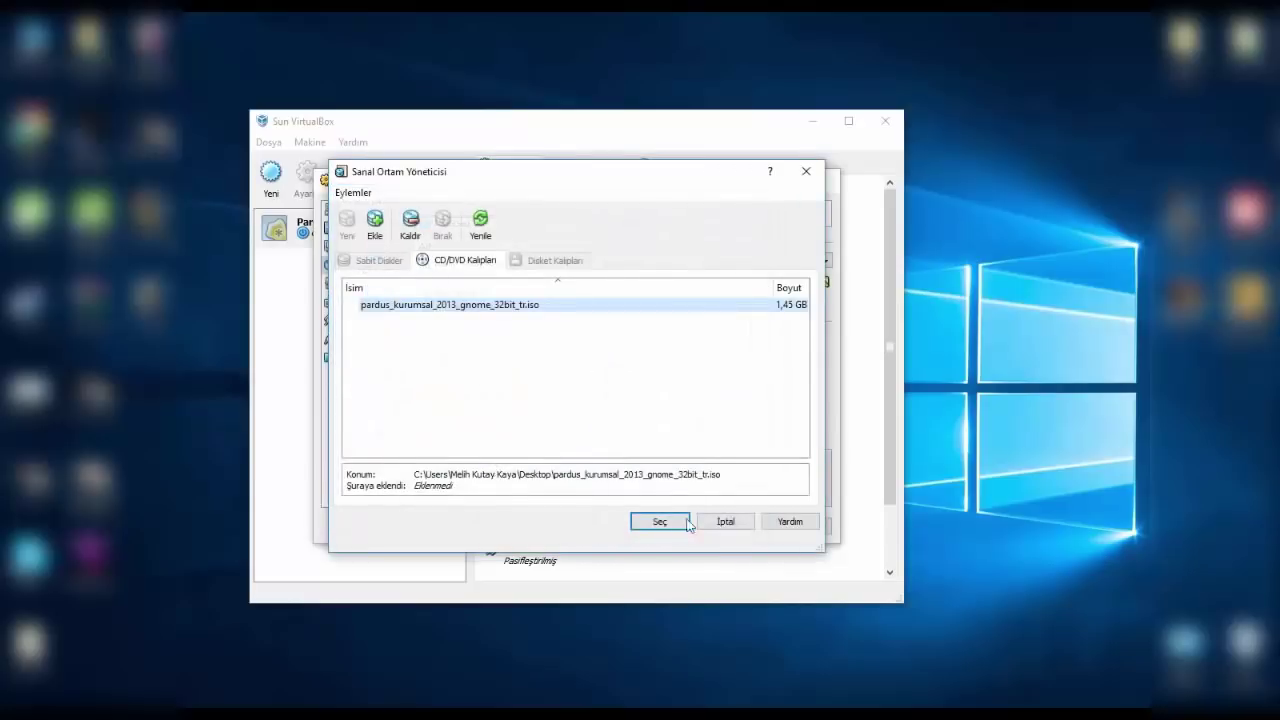
pyautogui.click(659, 524)
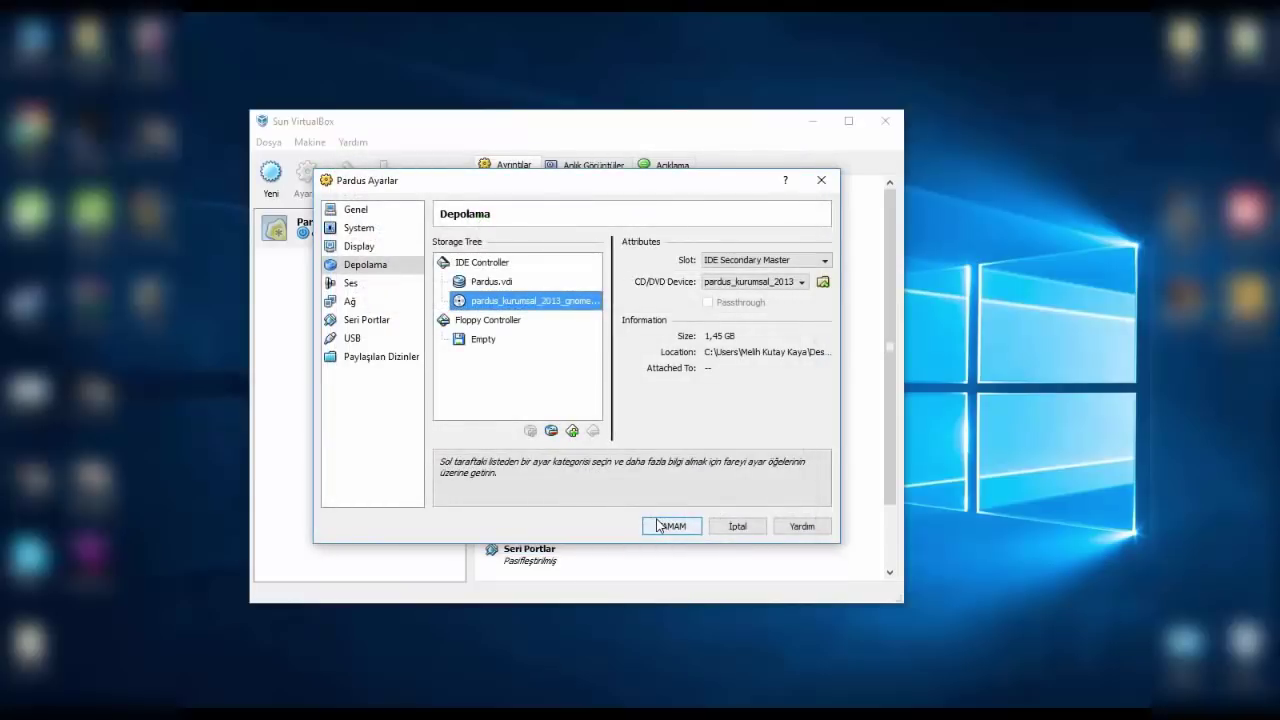
pyautogui.click(684, 532)
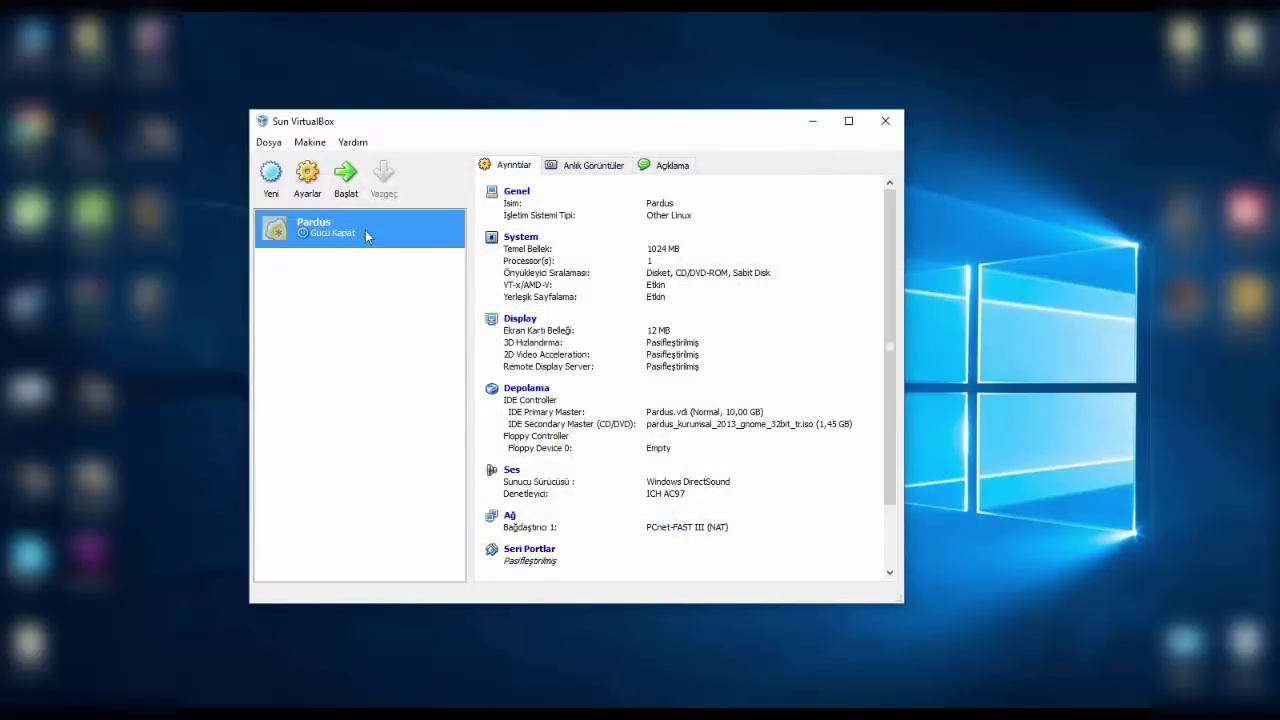
# - Start the Pardus VM, dismiss the keyboard and colour-depth notices, and capture the mouse
pyautogui.click(345, 176)
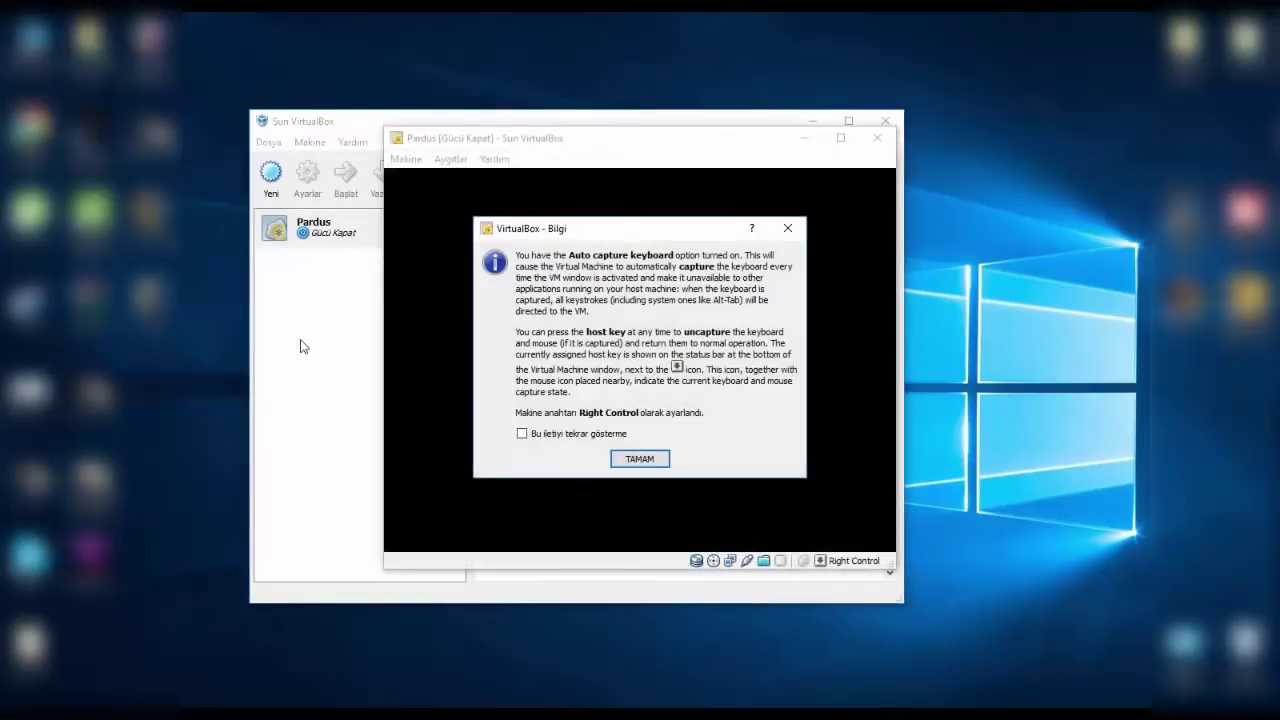
pyautogui.click(639, 458)
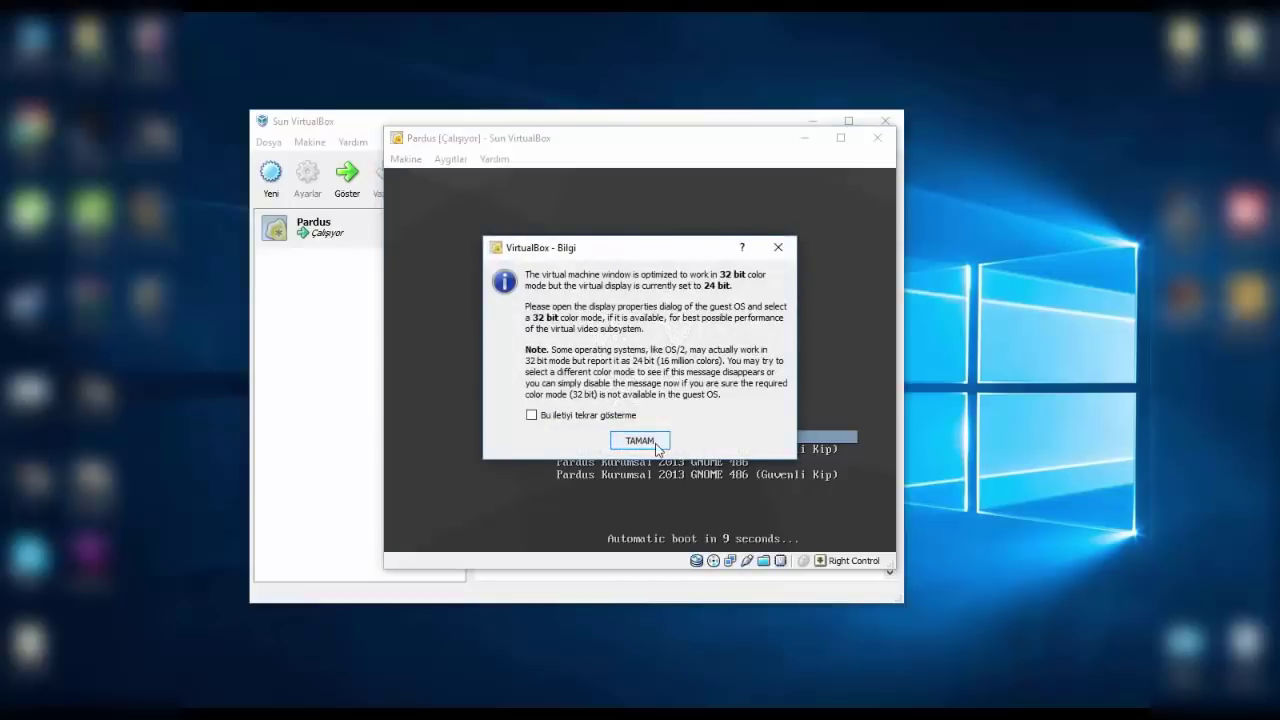
pyautogui.click(657, 449)
pyautogui.click(690, 276)
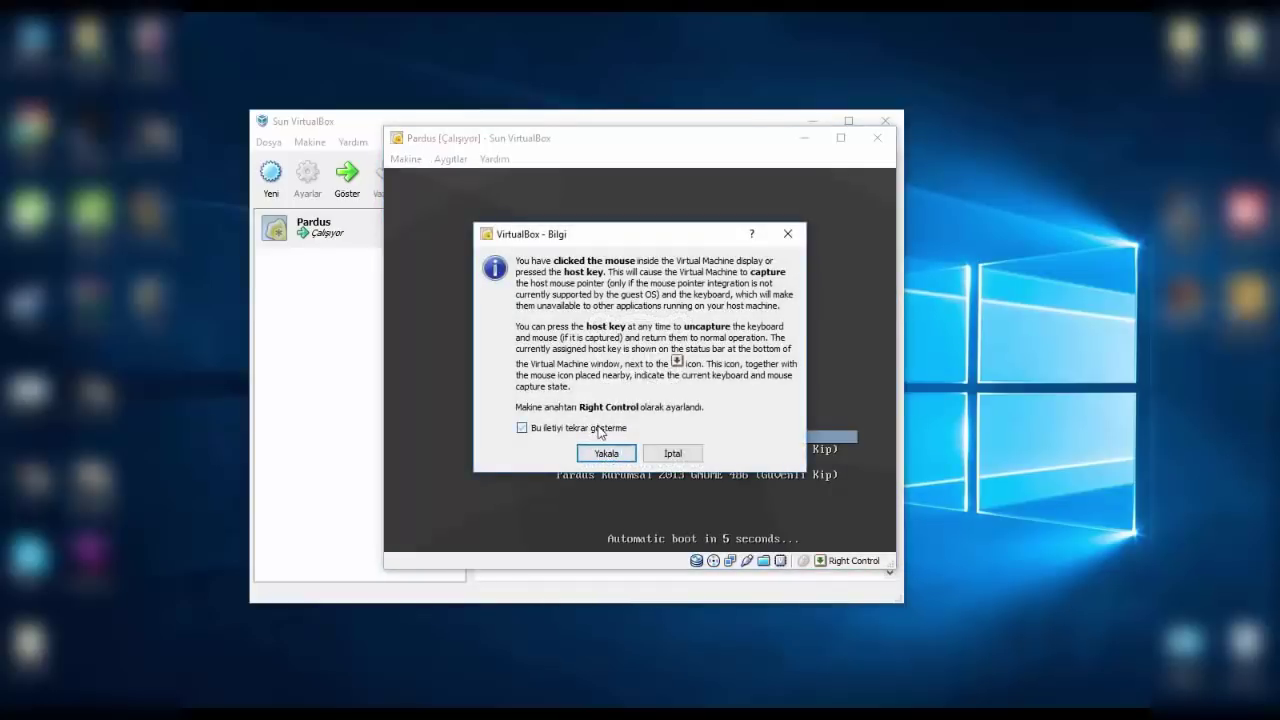
pyautogui.click(607, 455)
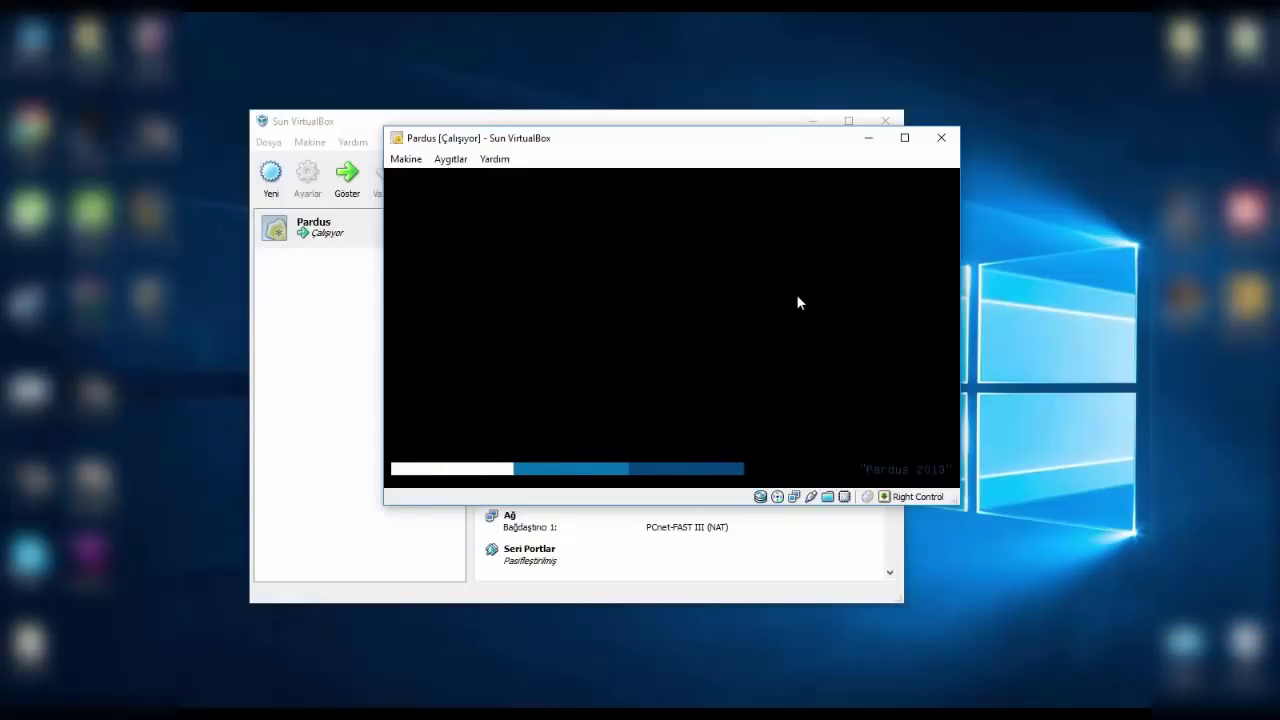
# - Resize the Pardus VM window by its corner, then maximize it to fill the screen
pyautogui.click(904, 137)
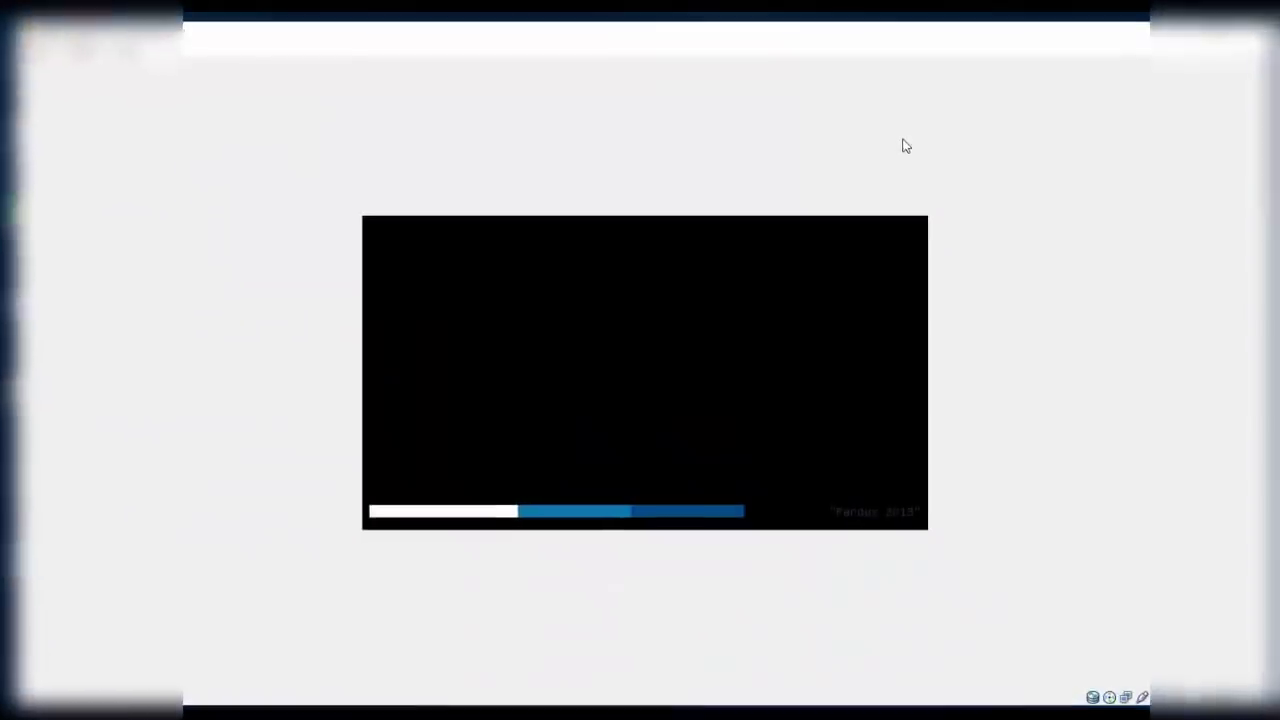
pyautogui.moveTo(900, 12); pyautogui.dragTo(580, 155)
pyautogui.click(752, 412)
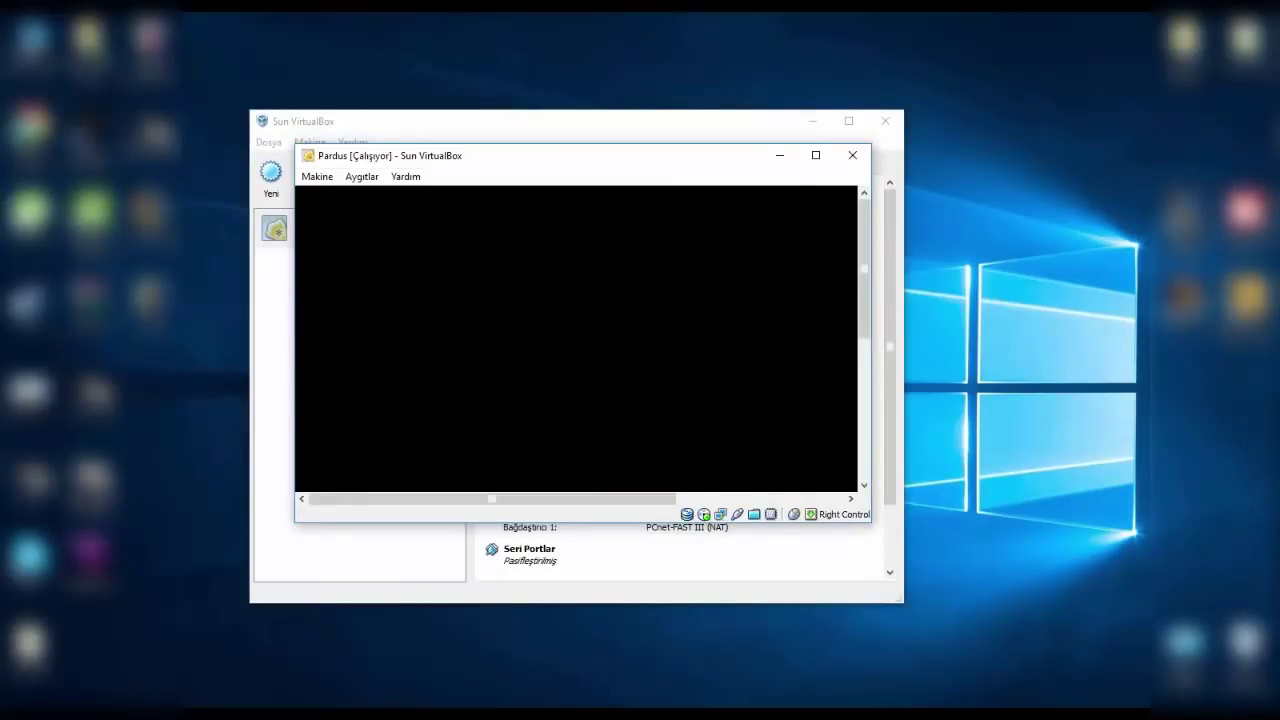
pyautogui.press('Control_R')
pyautogui.moveTo(870, 520); pyautogui.dragTo(1150, 698)
pyautogui.click(1195, 25)
pyautogui.click(854, 398)
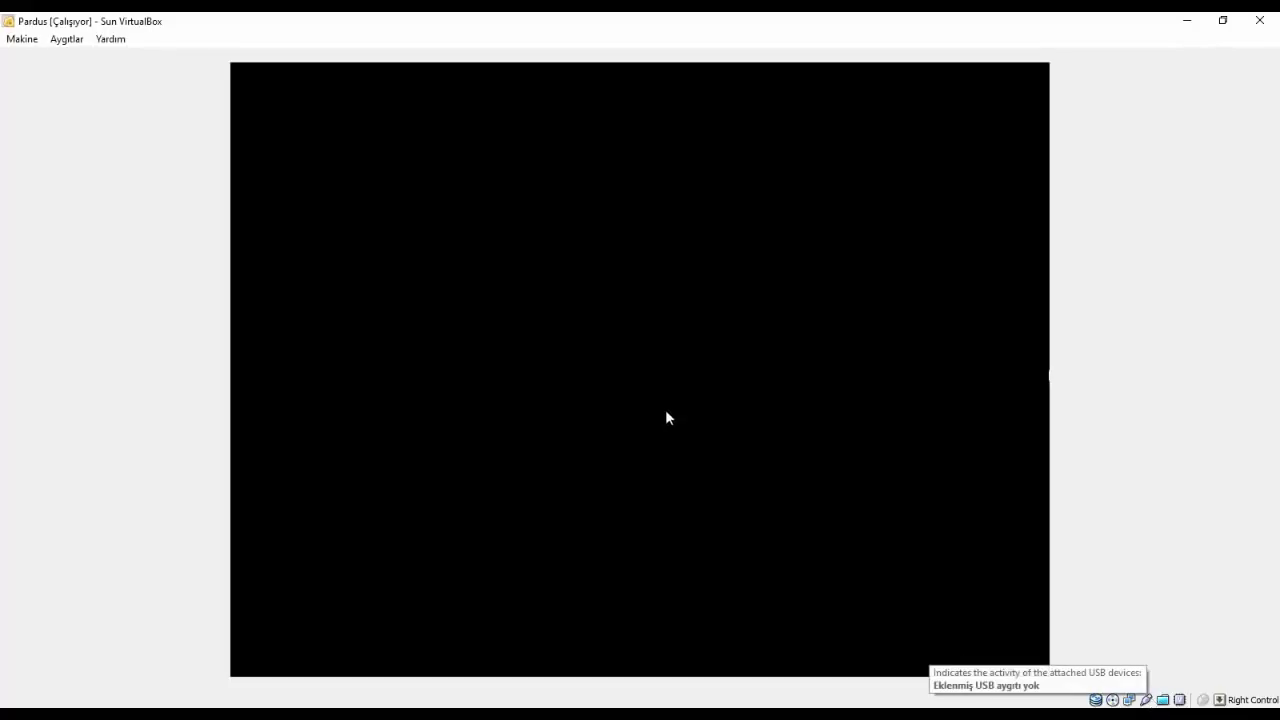
# - Power off the Pardus machine via Makine > Kapat, then start it again
pyautogui.click(38, 38)
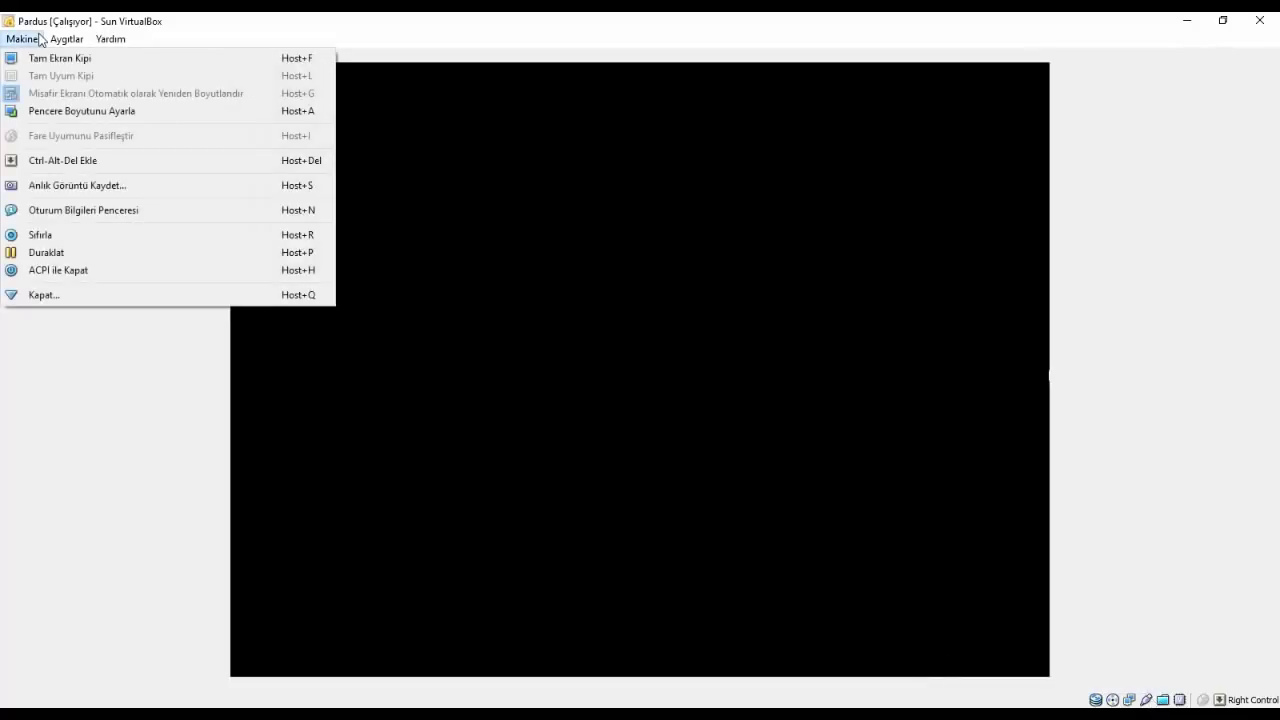
pyautogui.click(54, 300)
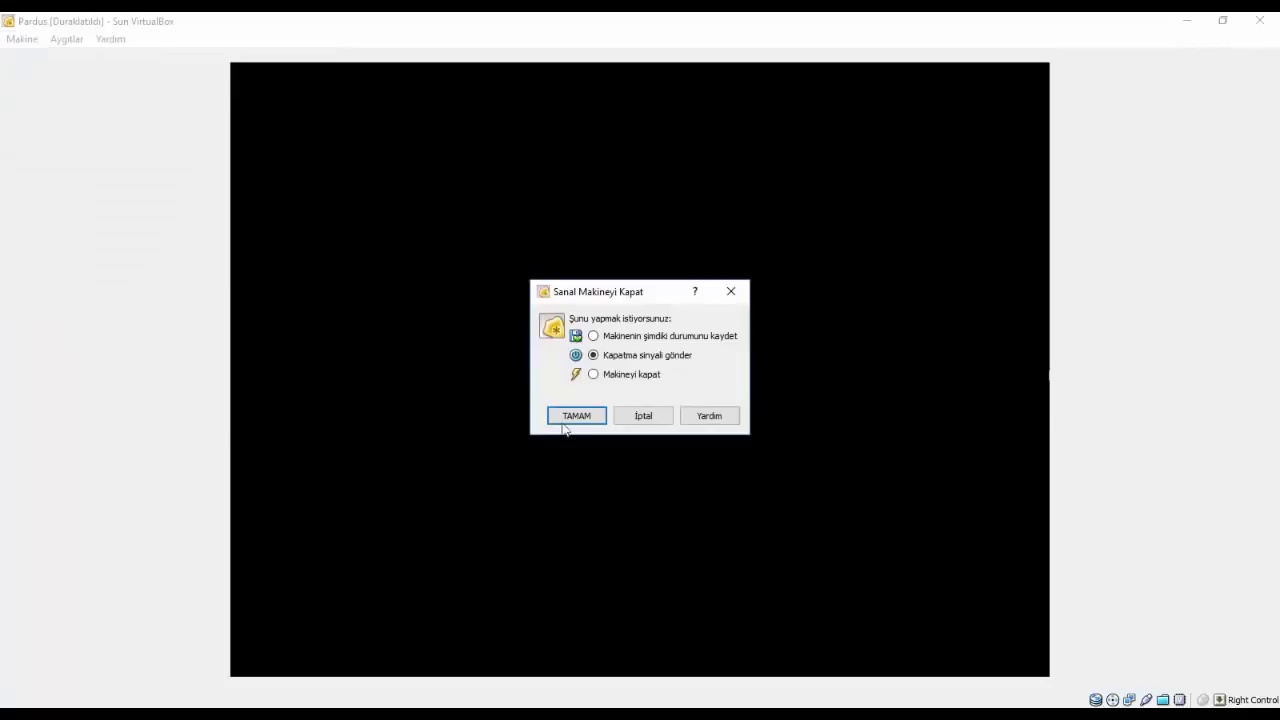
pyautogui.click(604, 375)
pyautogui.click(592, 415)
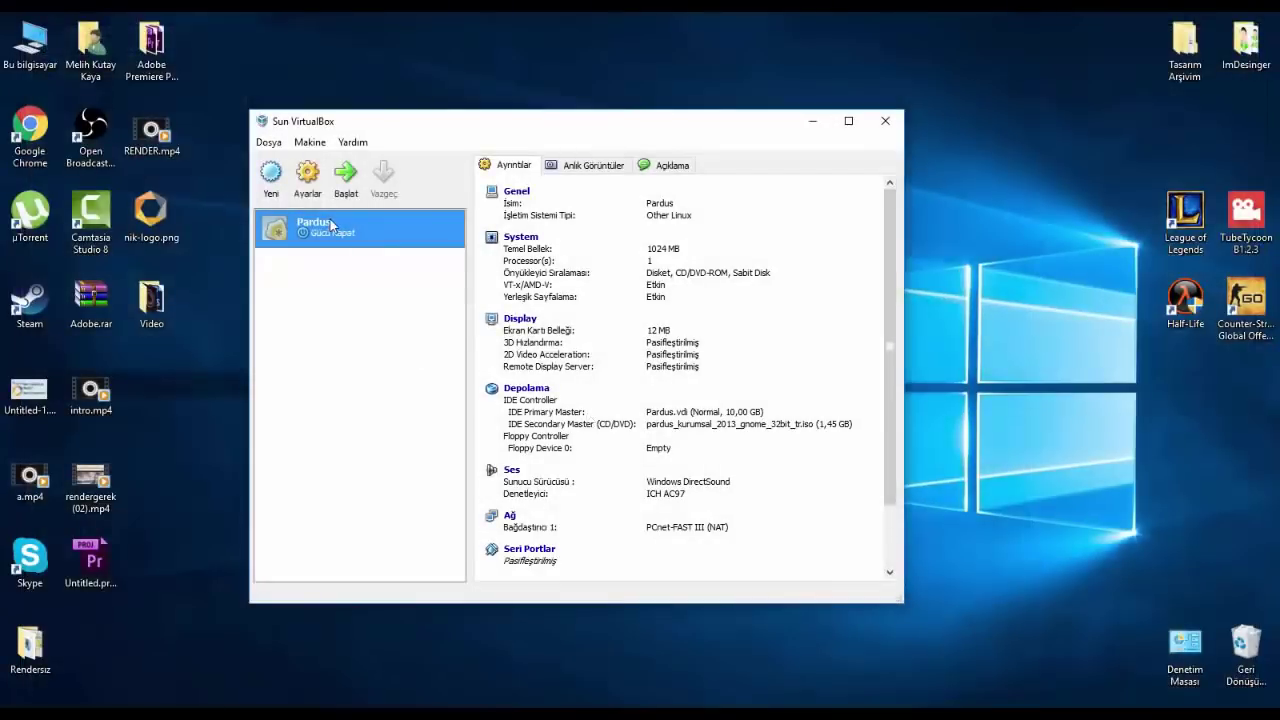
pyautogui.click(345, 180)
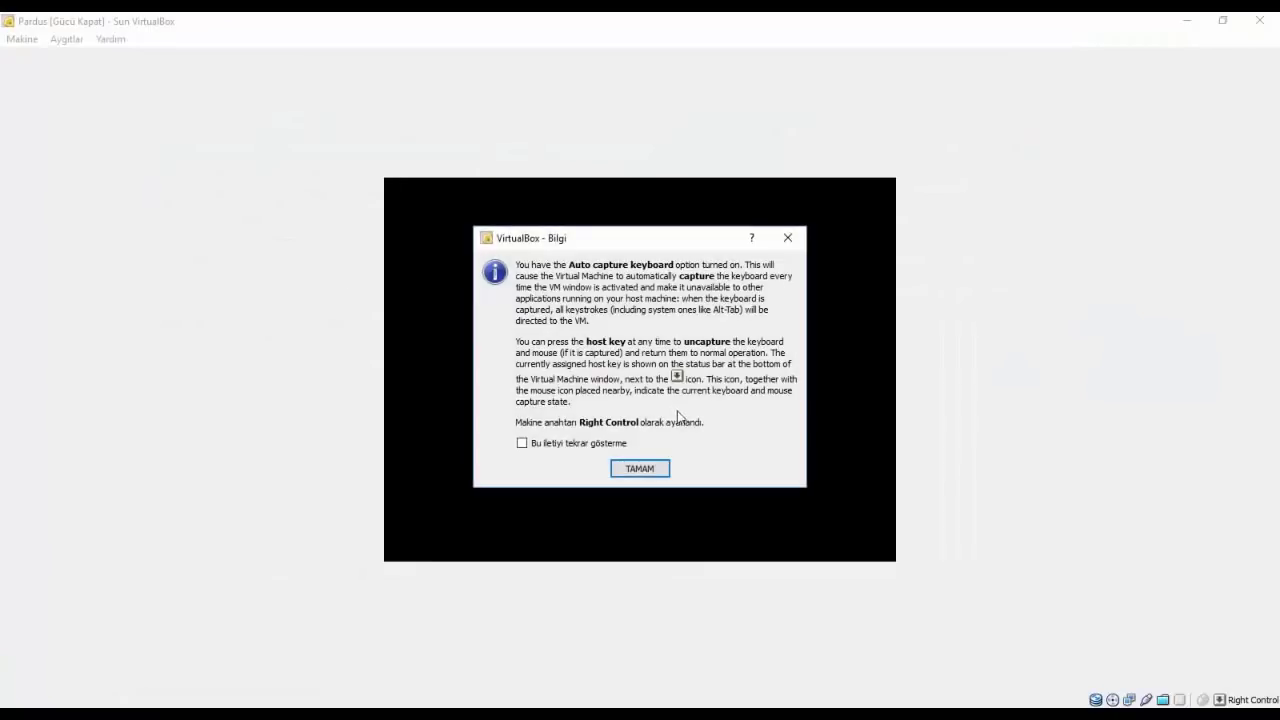
pyautogui.click(636, 467)
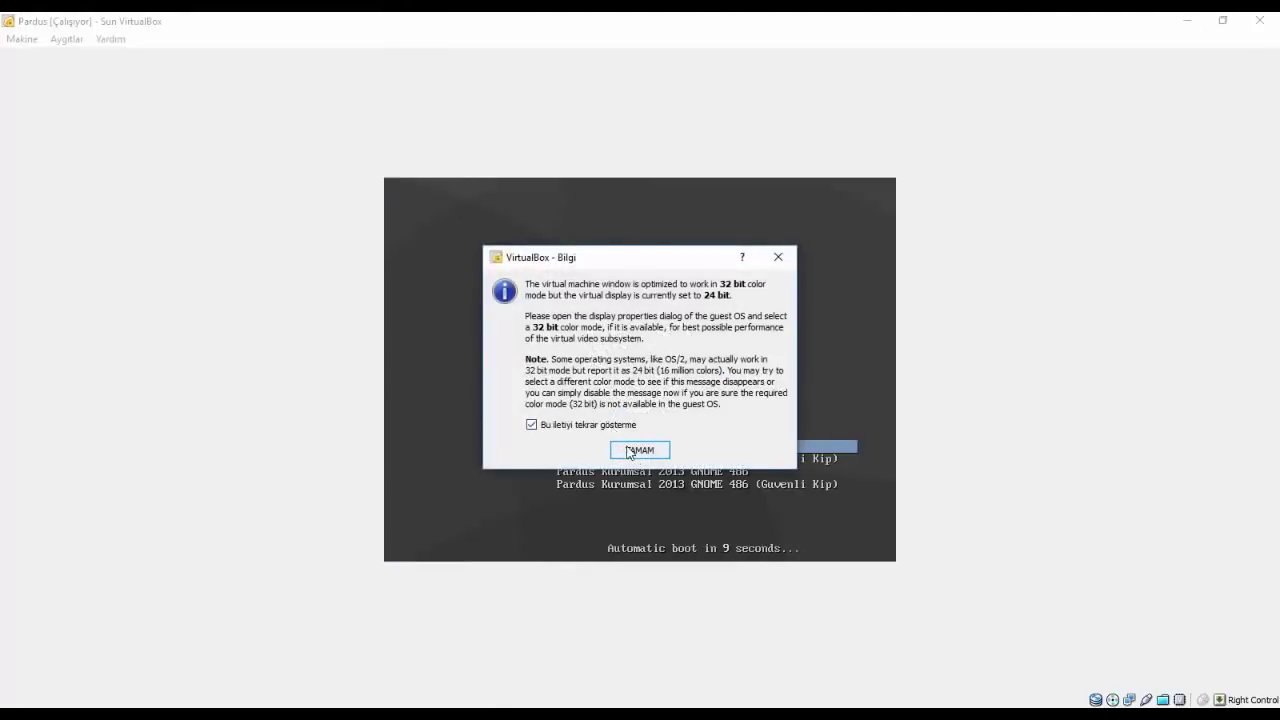
# - Dismiss the colour-depth notice and boot the Pardus Kurumsal 2013 GNOME 686 entry
pyautogui.click(638, 450)
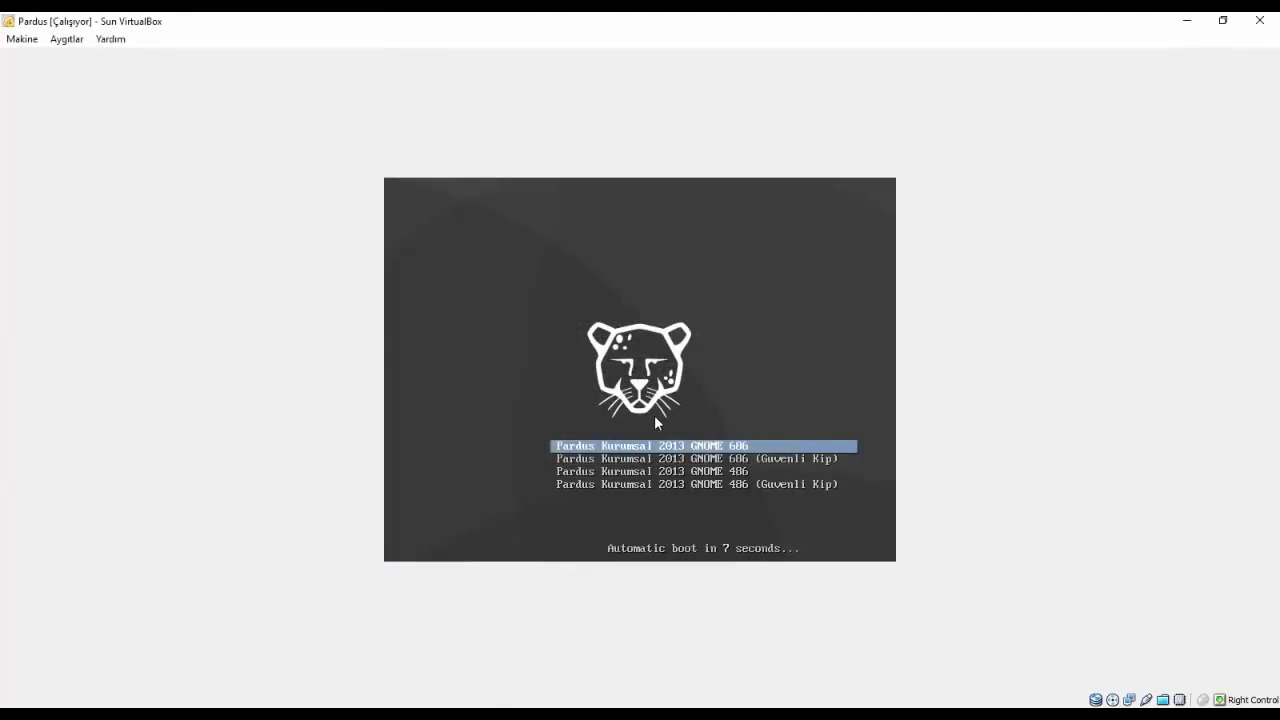
pyautogui.press('Down')
pyautogui.press('Down')
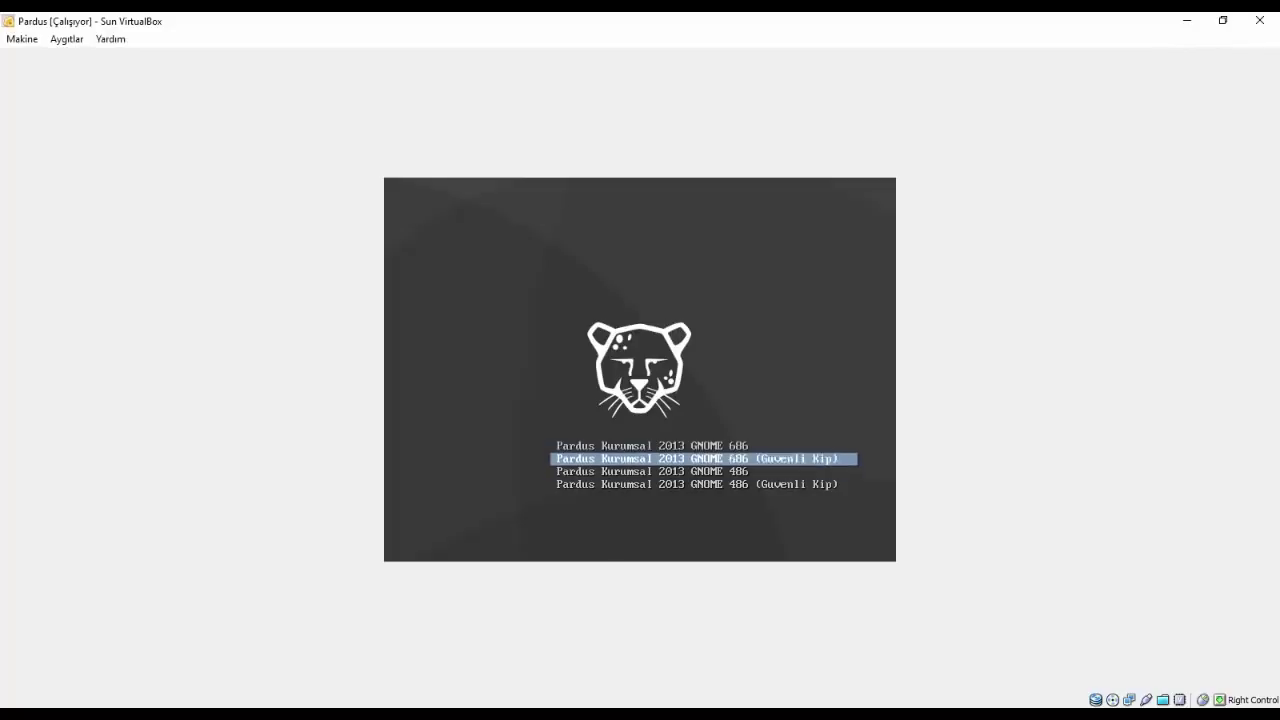
pyautogui.press('Up')
pyautogui.press('Up')
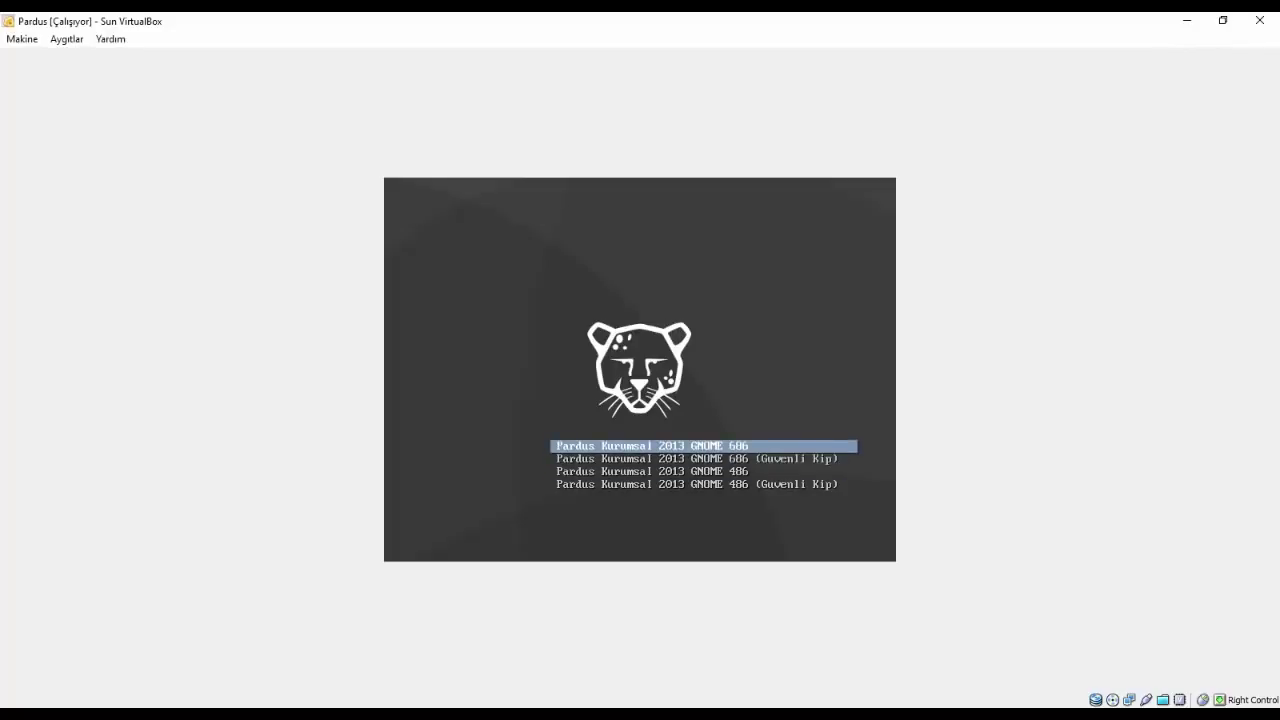
pyautogui.press('Return')
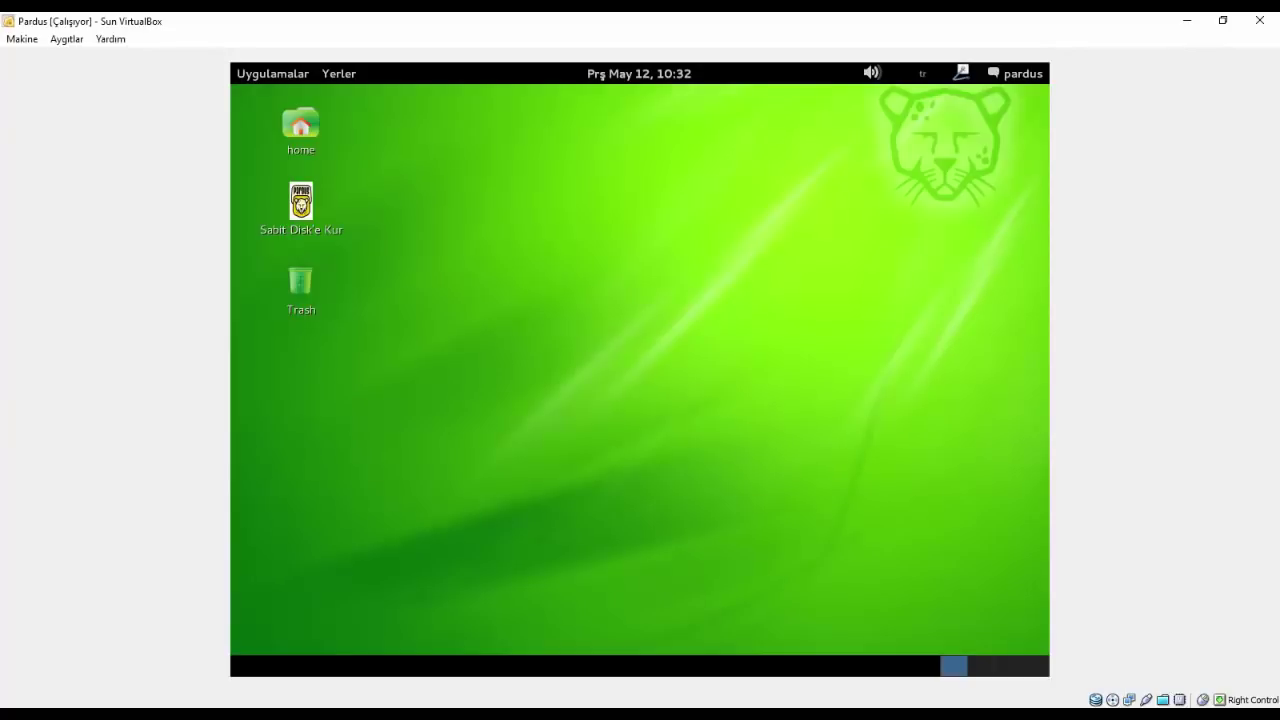
# - Drag the guest volume slider to zero and launch the Sabit Disk'e Kur installer
pyautogui.moveTo(417, 246); pyautogui.dragTo(606, 434)
pyautogui.moveTo(610, 140); pyautogui.dragTo(644, 330)
pyautogui.moveTo(909, 114); pyautogui.dragTo(674, 502)
pyautogui.click(871, 72)
pyautogui.click(871, 72)
pyautogui.click(871, 72)
pyautogui.click(620, 427)
pyautogui.click(871, 72)
pyautogui.moveTo(859, 145)
pyautogui.mouseDown()
pyautogui.moveTo(860, 188)
pyautogui.moveTo(863, 100)
pyautogui.moveTo(860, 130)
pyautogui.mouseUp()
pyautogui.click(912, 88)
pyautogui.moveTo(962, 74)
pyautogui.doubleClick(299, 207)
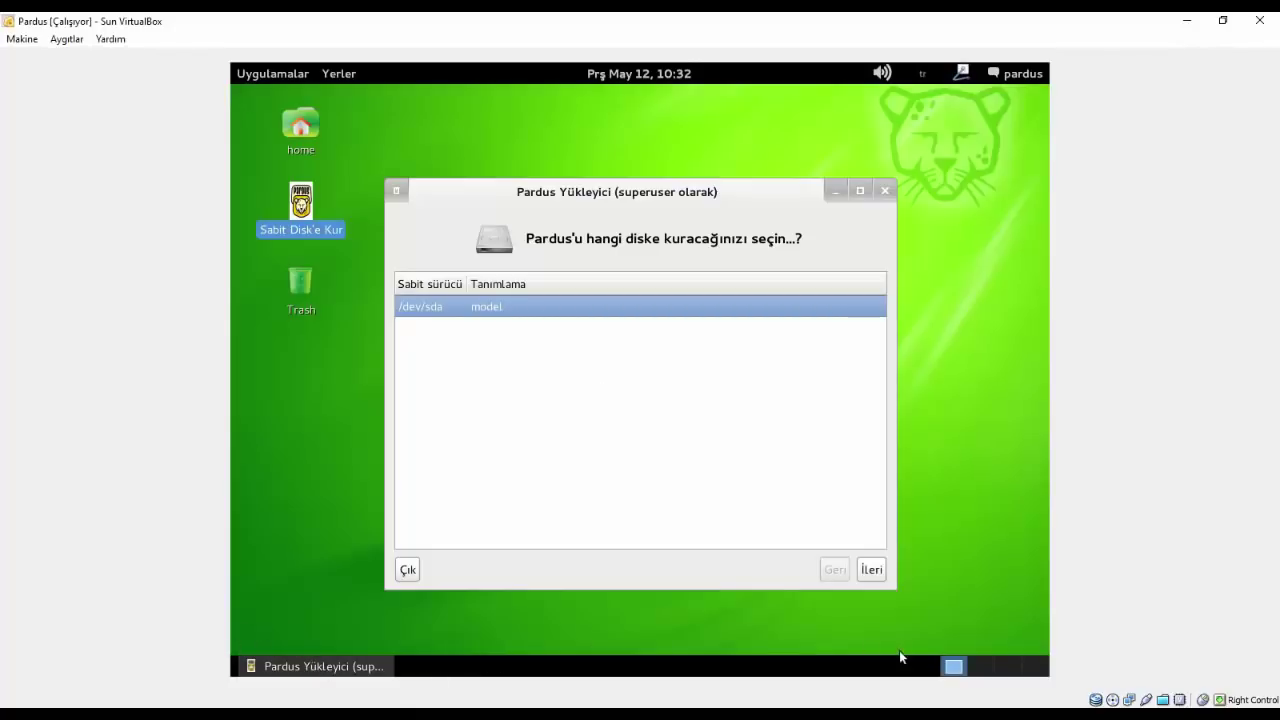
# - Keep /dev/sda as the install disk, accept automatic standard partitioning, and close the tmpmount file window
pyautogui.click(871, 569)
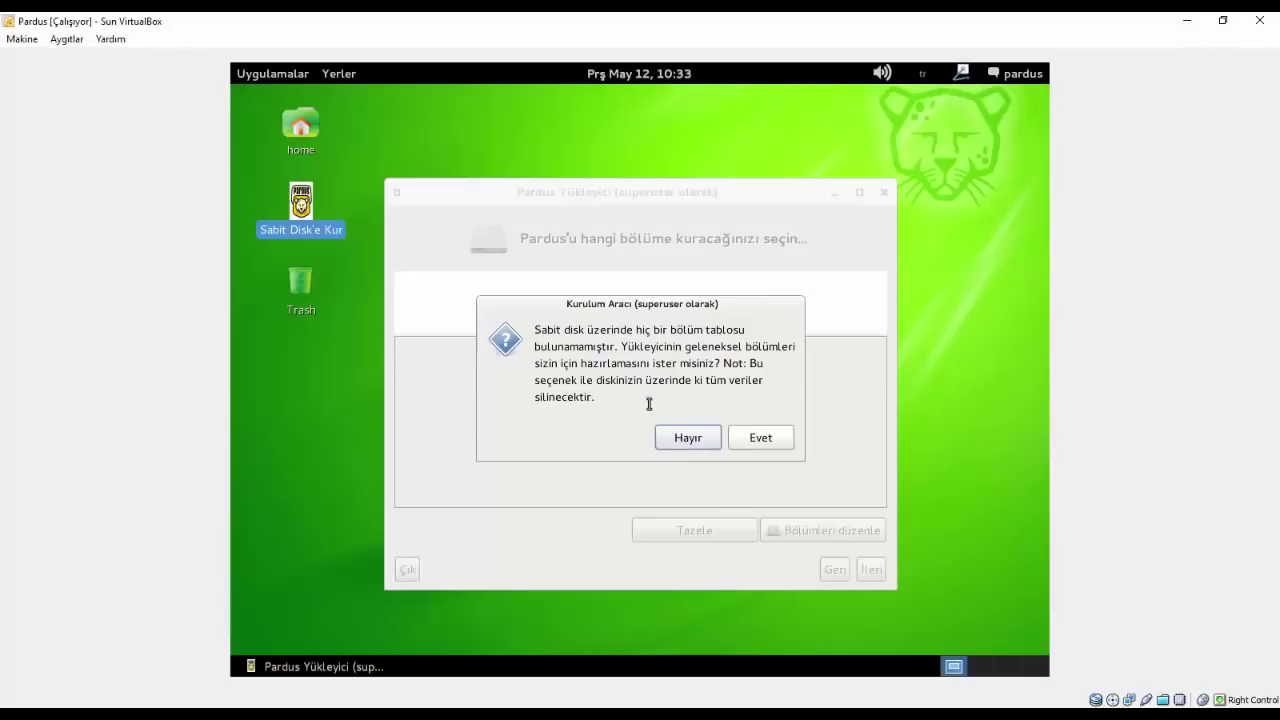
pyautogui.click(729, 443)
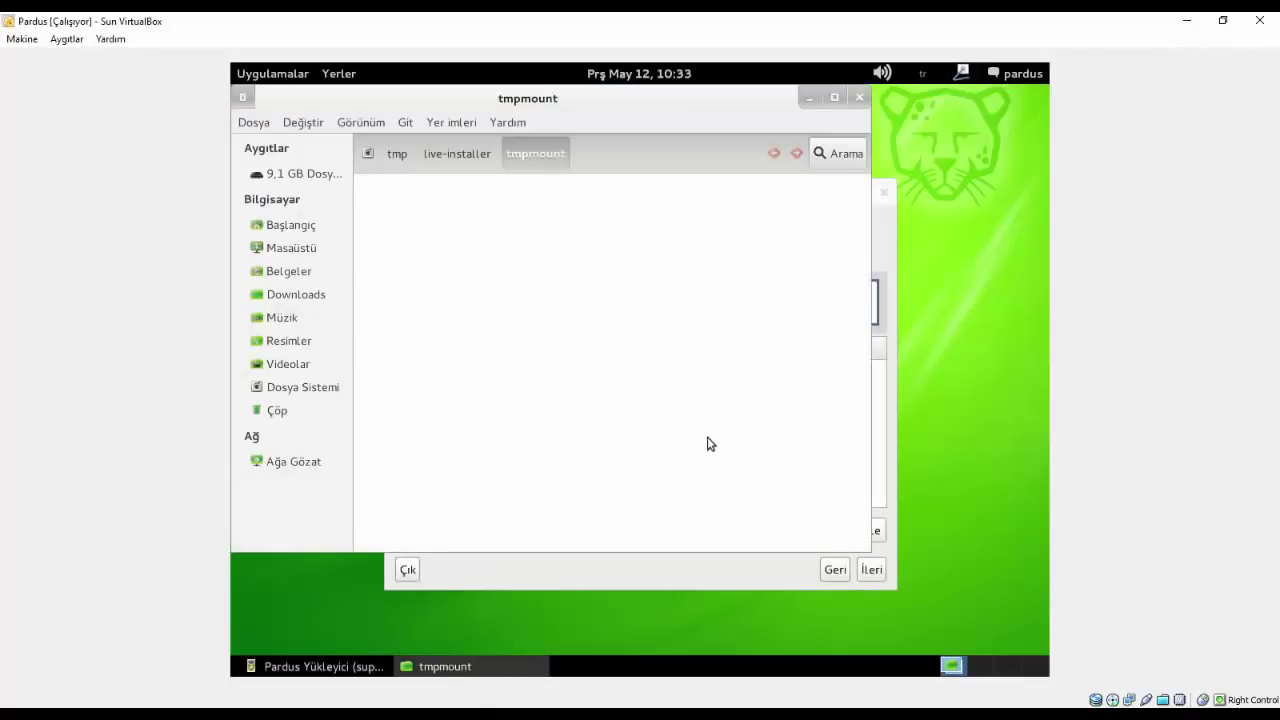
pyautogui.click(437, 153)
pyautogui.click(552, 157)
pyautogui.click(860, 97)
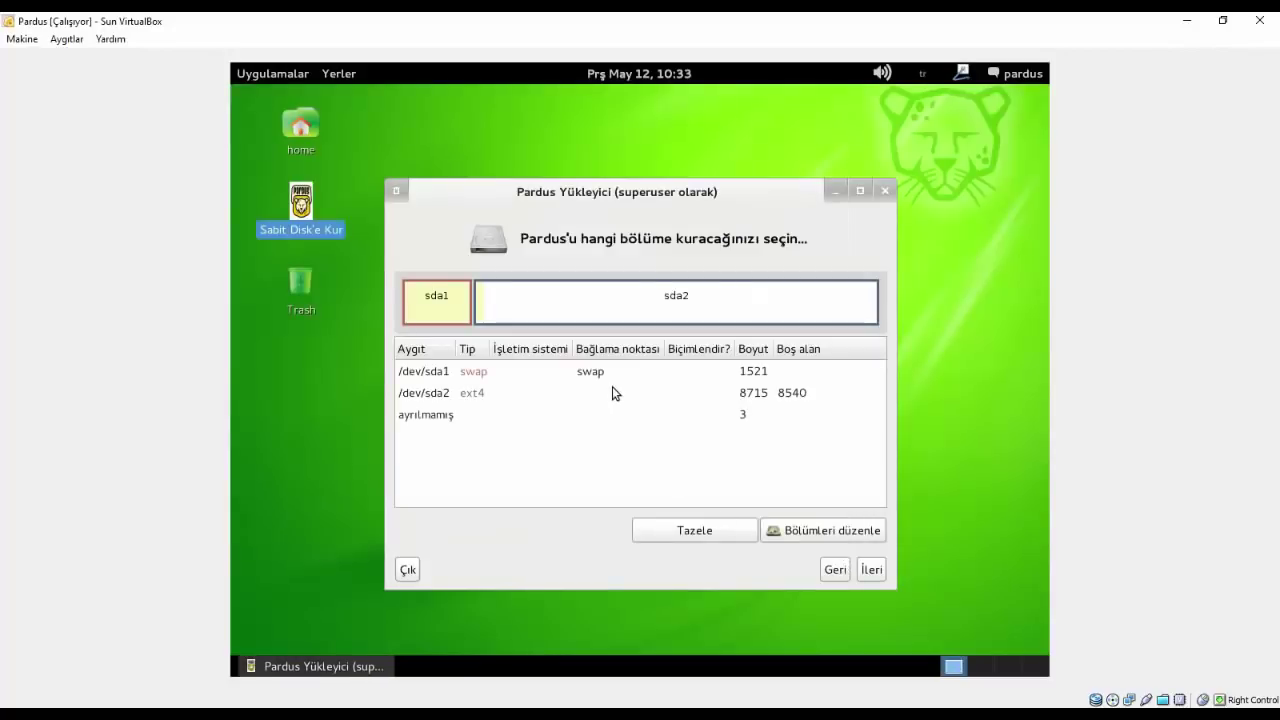
# - After the missing-root error, assign /dev/sda2 as the root (/) partition and continue
pyautogui.click(872, 572)
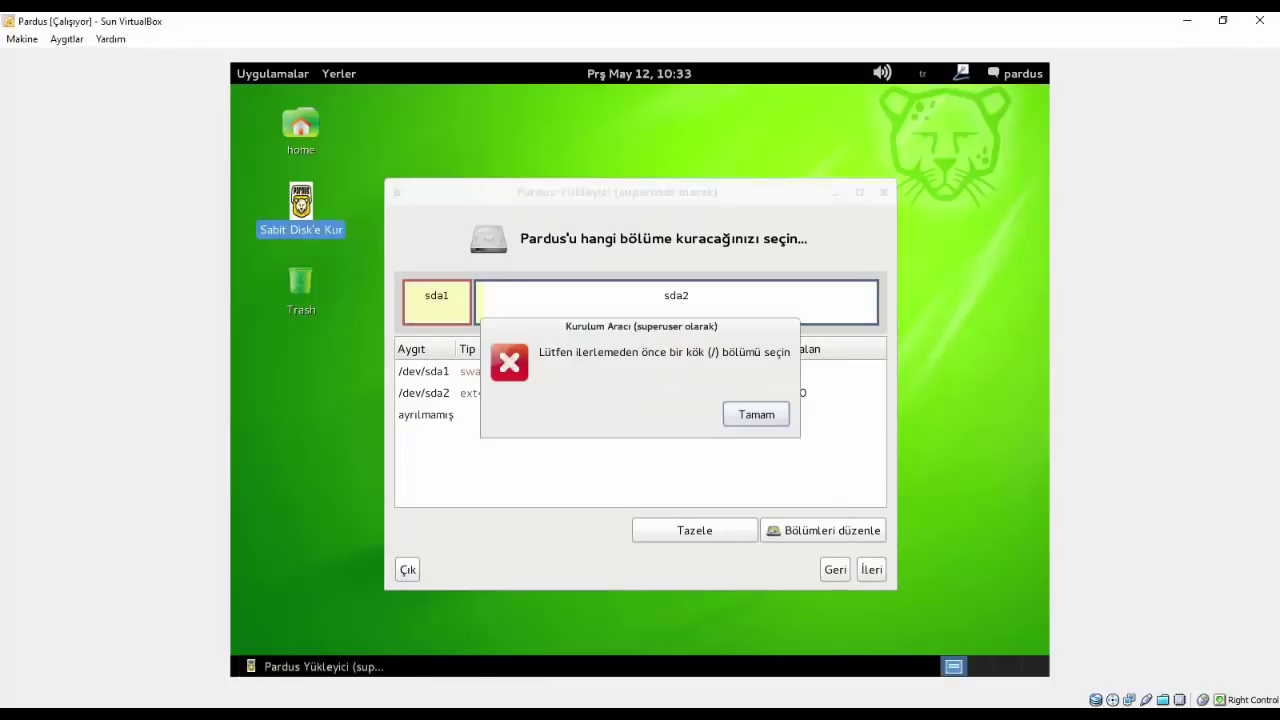
pyautogui.click(757, 414)
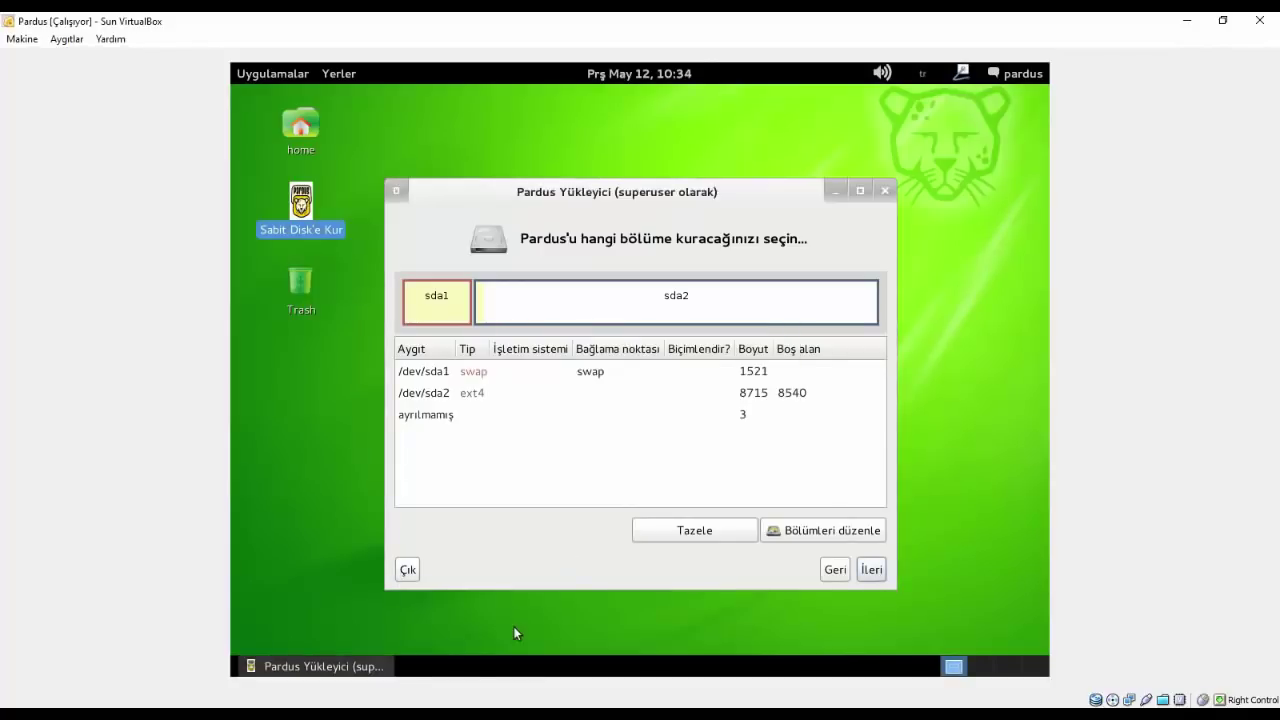
pyautogui.click(455, 394)
pyautogui.rightClick(458, 392)
pyautogui.click(488, 426)
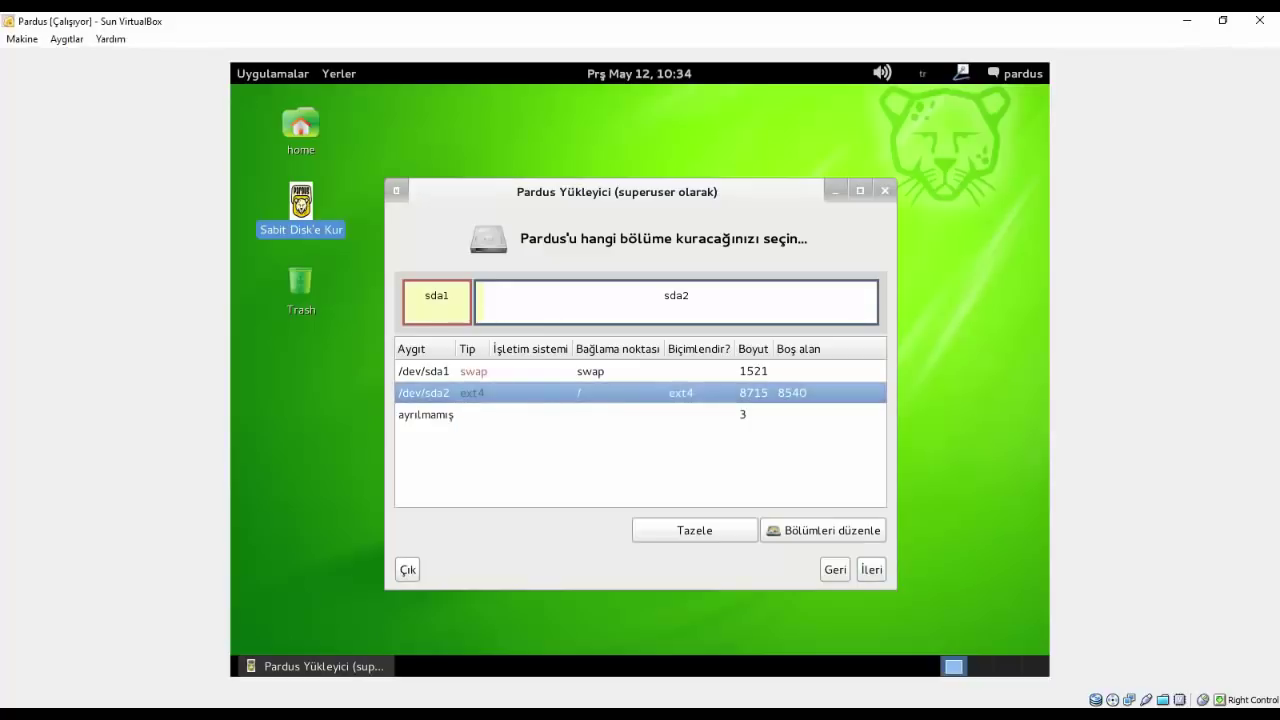
pyautogui.click(871, 569)
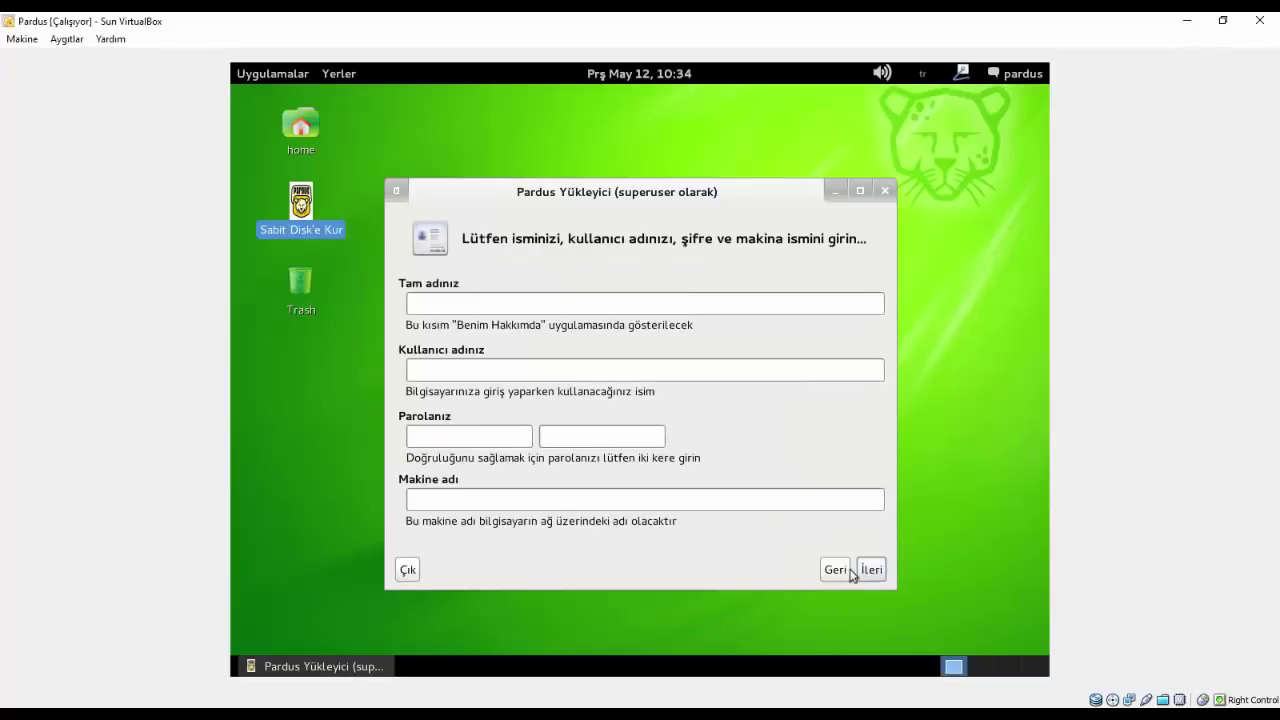
# - Enter the new user's full name, correcting typos along the way
pyautogui.click(495, 300)
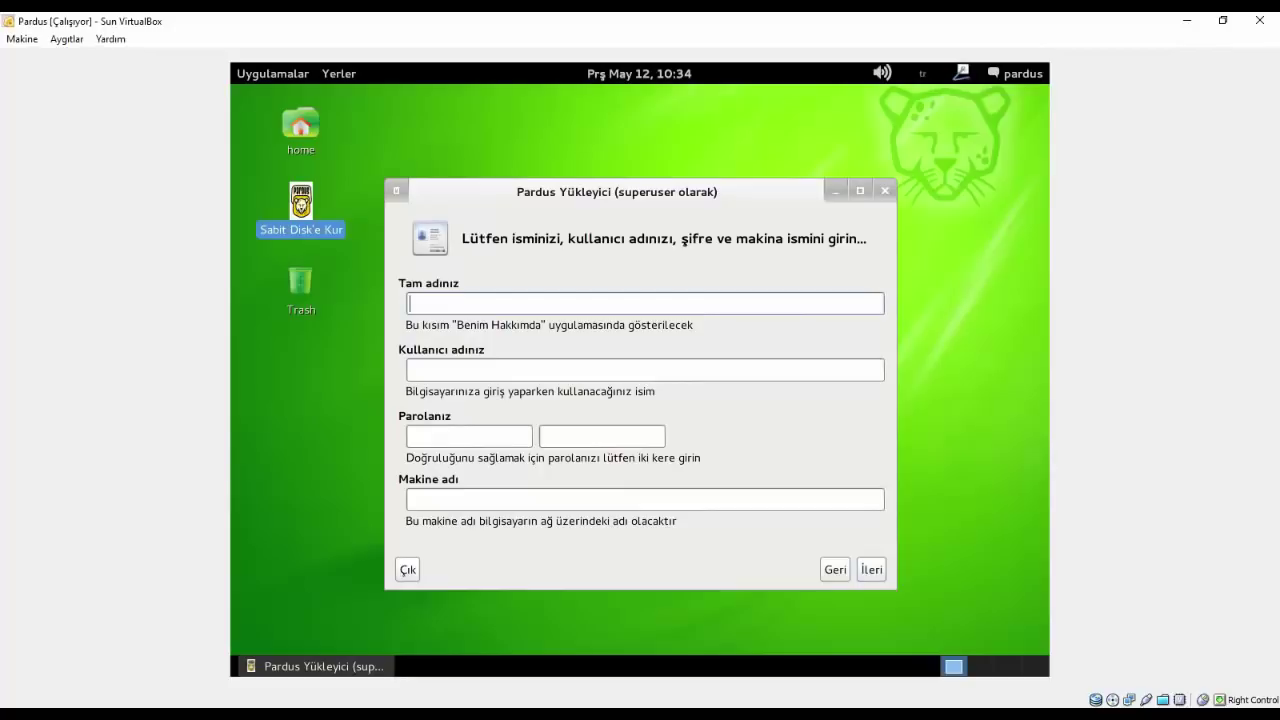
pyautogui.write('Melih Kutay KiAYA')
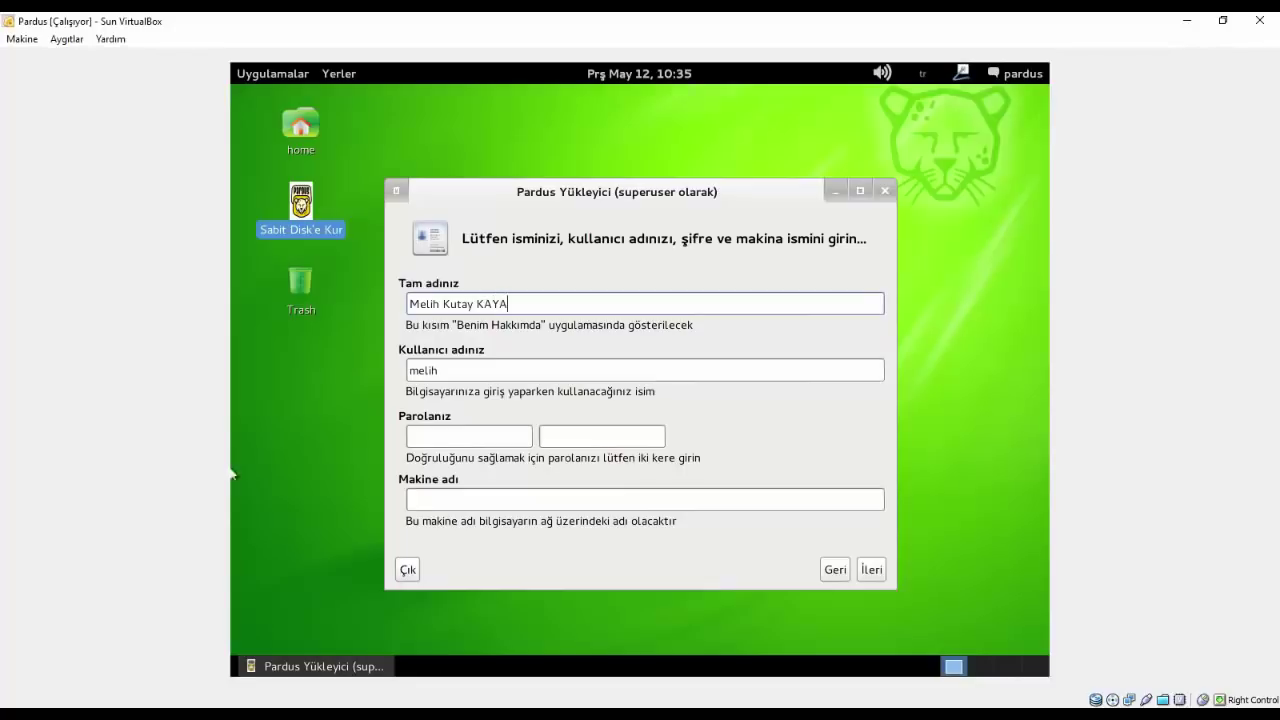
# - Replace the suggested username in Kullanıcı adınız with the corrected username
pyautogui.click(460, 378)
pyautogui.doubleClick(465, 372)
pyautogui.click(466, 372)
pyautogui.write('j')
pyautogui.press('BackSpace')
pyautogui.press('BackSpace')
pyautogui.press('BackSpace')
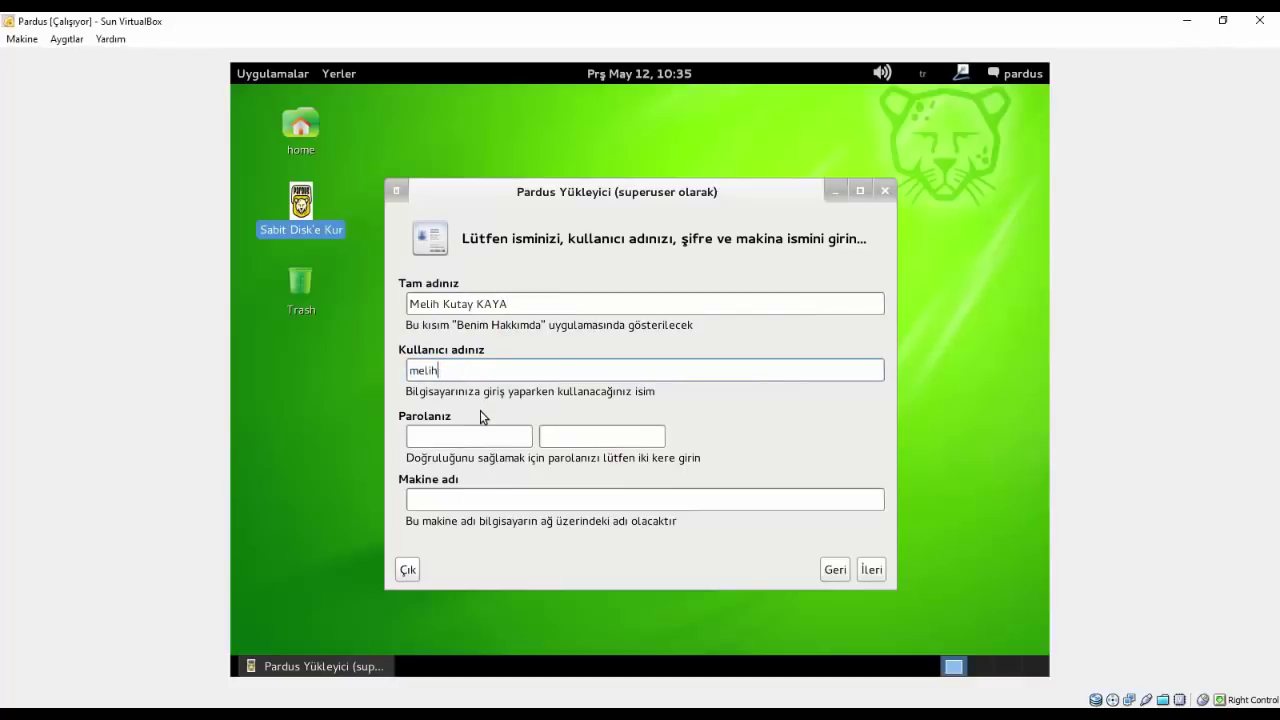
pyautogui.write('jy')
pyautogui.press('BackSpace')
pyautogui.press('BackSpace')
pyautogui.write('ky')
pyautogui.press('BackSpace')
pyautogui.write('t')
pyautogui.press('BackSpace')
pyautogui.write('u')
pyautogui.write('y')
pyautogui.write('ta')
pyautogui.write('ykaya')
# - Type MKK-Pardus as the machine name
pyautogui.click(424, 500)
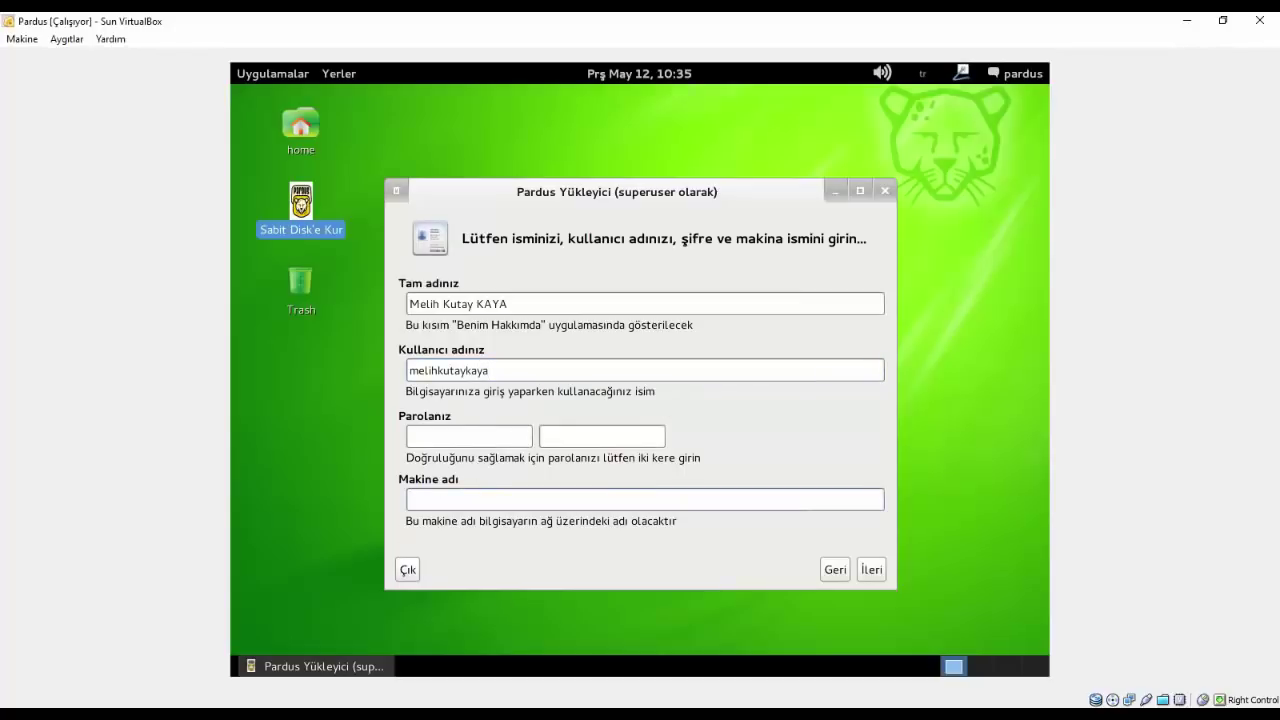
pyautogui.write('mel')
pyautogui.press('BackSpace')
pyautogui.press('BackSpace')
pyautogui.press('BackSpace')
pyautogui.write('MKK')
pyautogui.write('-Par')
pyautogui.press('BackSpace')
pyautogui.press('BackSpace')
pyautogui.press('BackSpace')
pyautogui.write('Parg')
pyautogui.press('BackSpace')
pyautogui.write('dus')
pyautogui.click(884, 569)
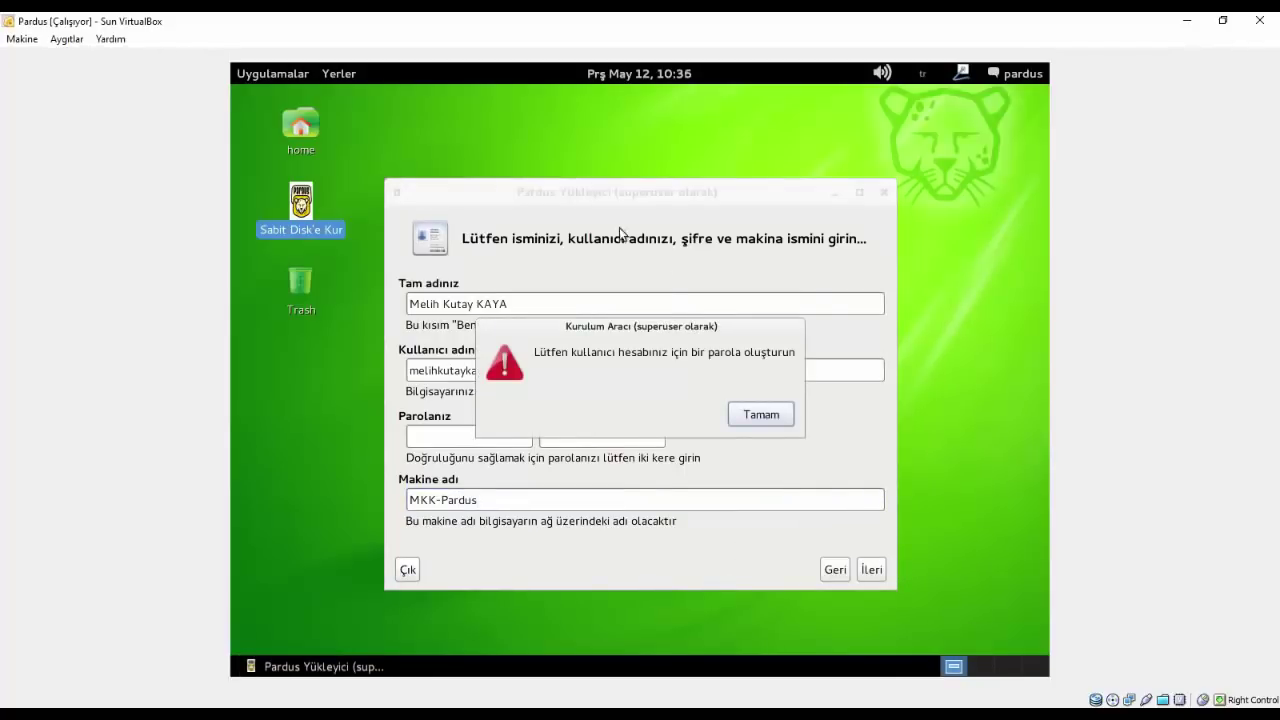
pyautogui.click(757, 412)
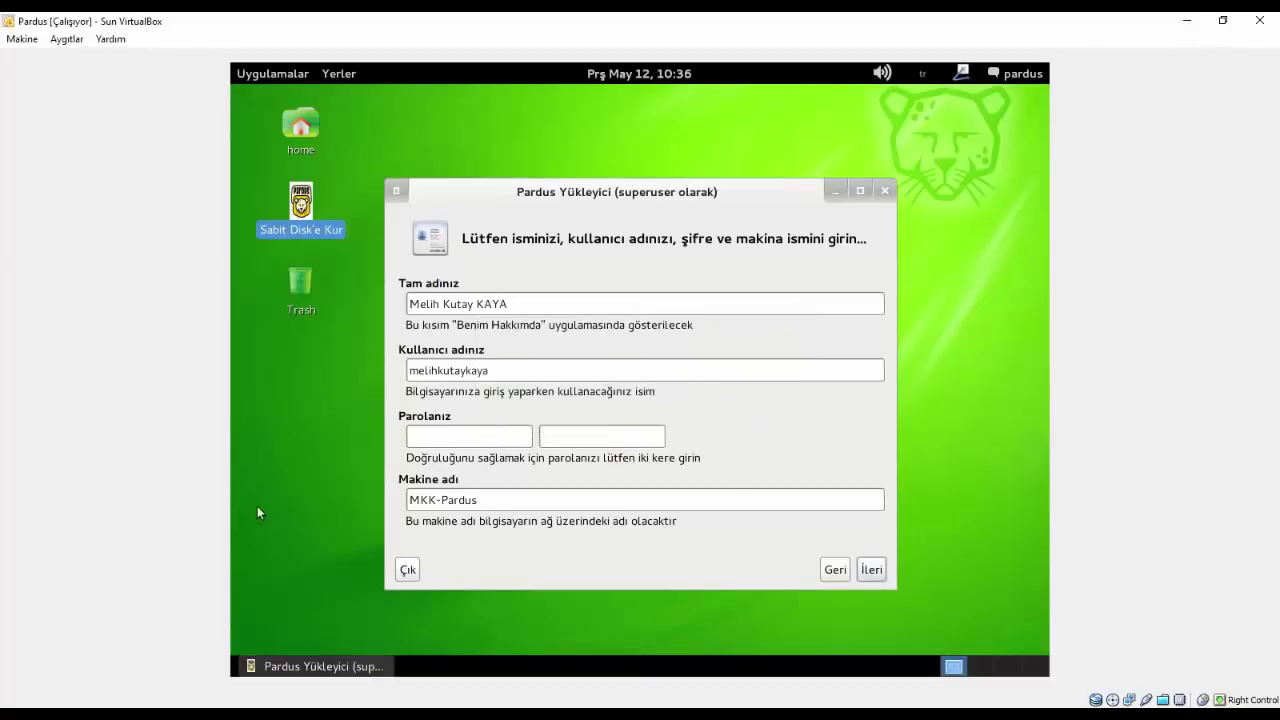
pyautogui.click(458, 444)
pyautogui.write('123')
pyautogui.press('Tab')
pyautogui.write('123')
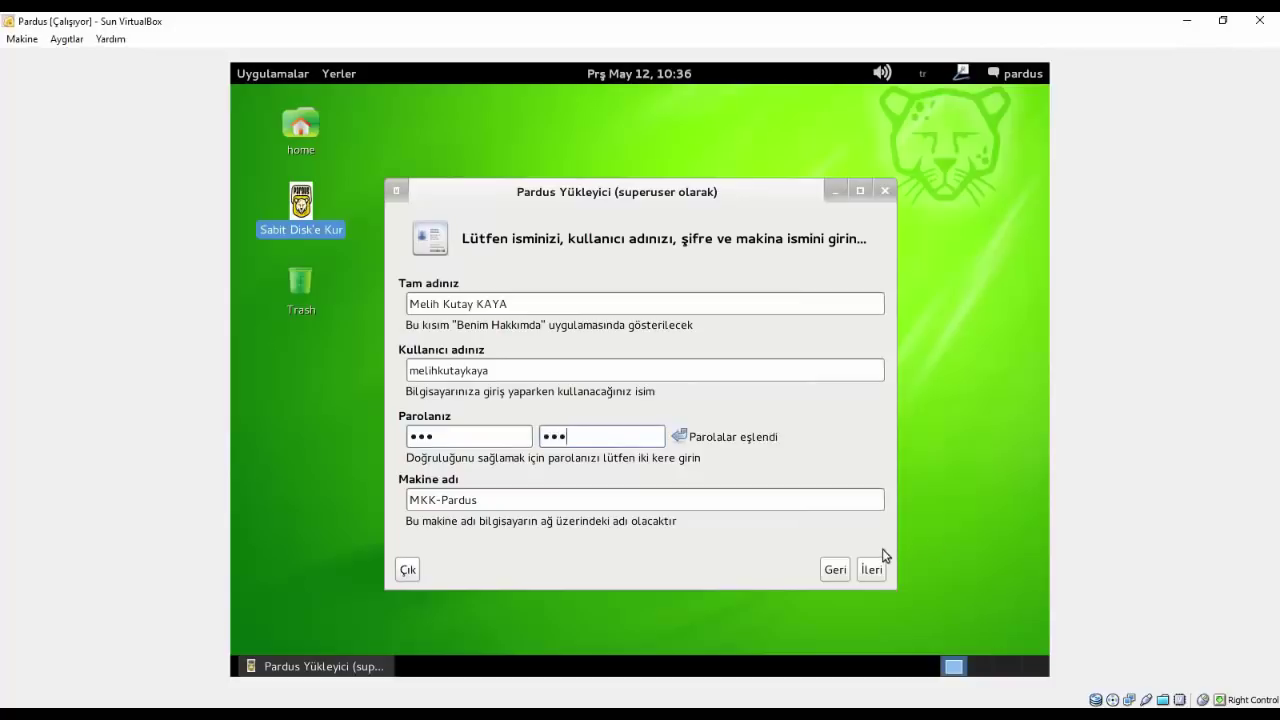
# - After the lowercase error, rename the machine to mkk-pardus and continue to the bootloader options
pyautogui.click(871, 569)
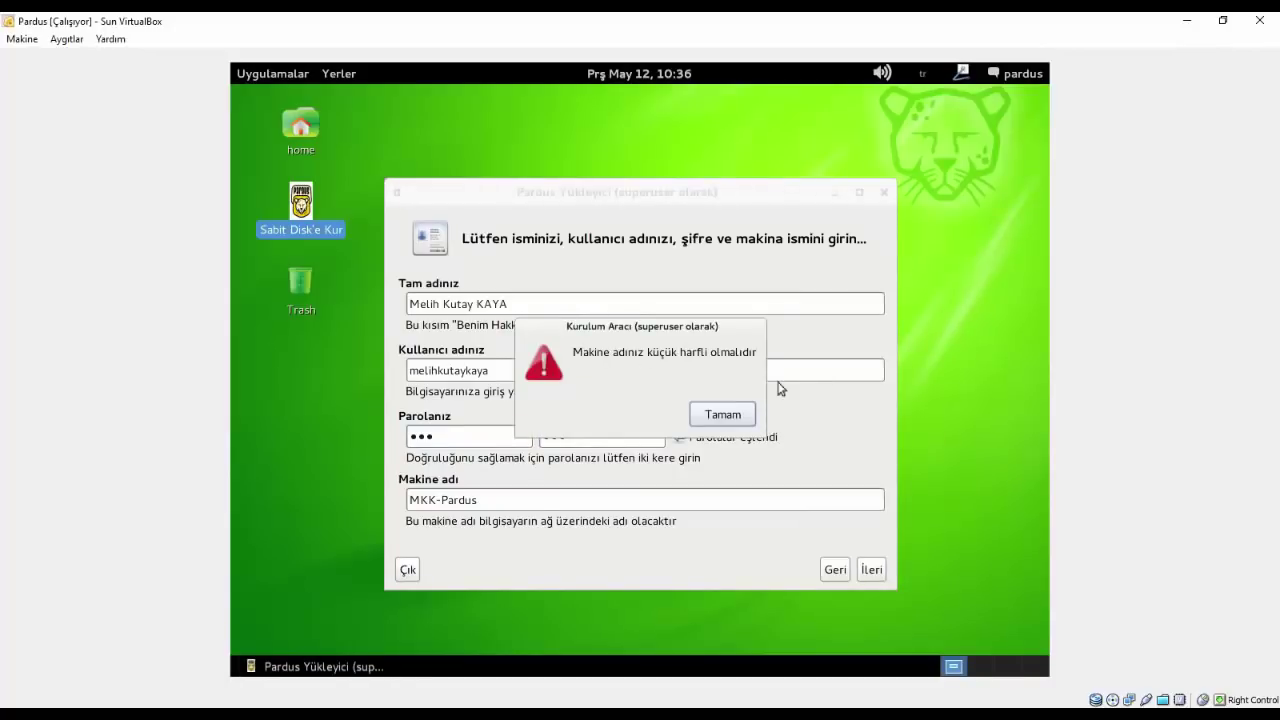
pyautogui.click(712, 412)
pyautogui.click(489, 498)
pyautogui.hotkey('ctrl', 'a')
pyautogui.write('mkk')
pyautogui.press('BackSpace')
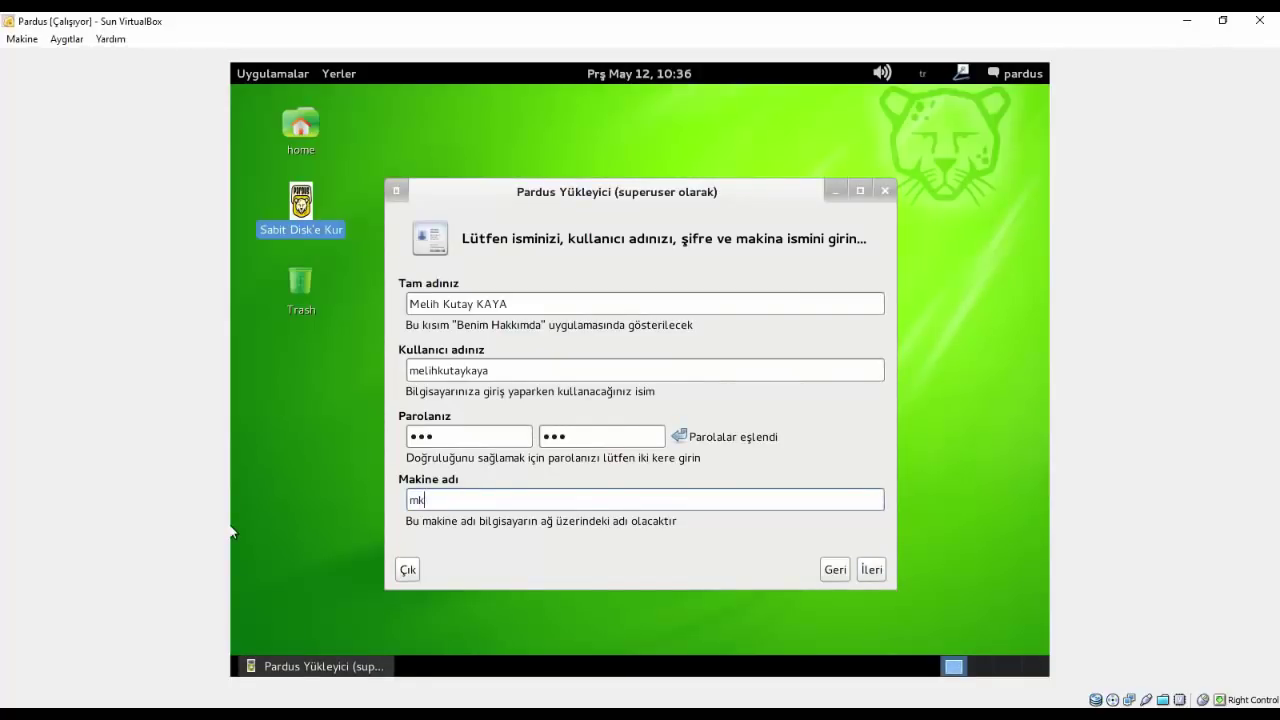
pyautogui.write('k-parfı')
pyautogui.press('BackSpace')
pyautogui.press('BackSpace')
pyautogui.write('dus')
pyautogui.click(872, 570)
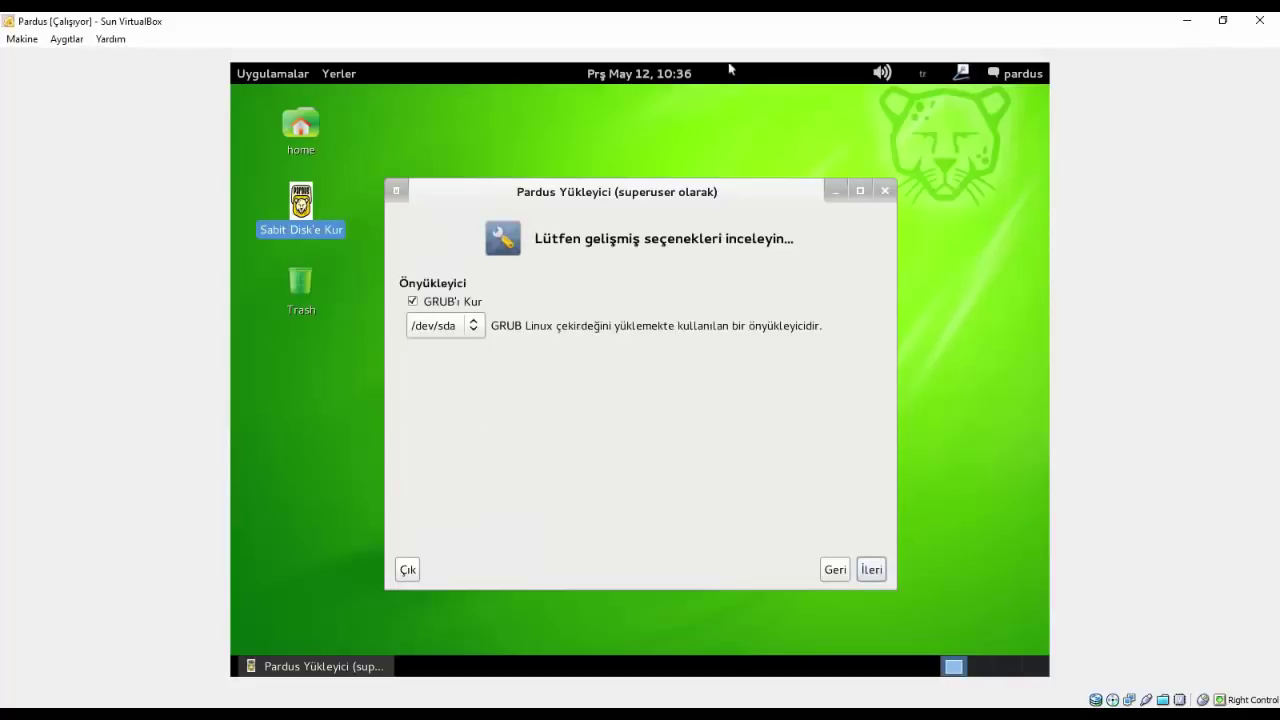
# - Accept GRUB on /dev/sda, review the summary, and start the Pardus installation with Kur
pyautogui.click(872, 572)
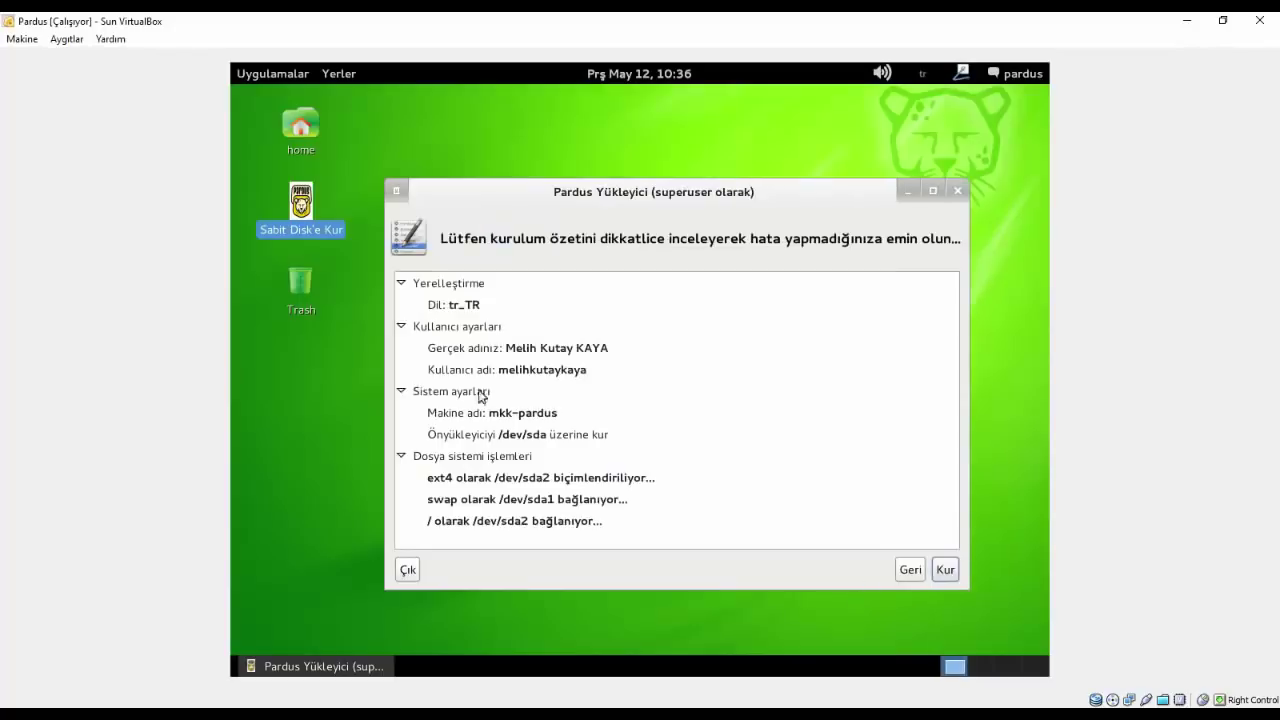
pyautogui.click(945, 569)
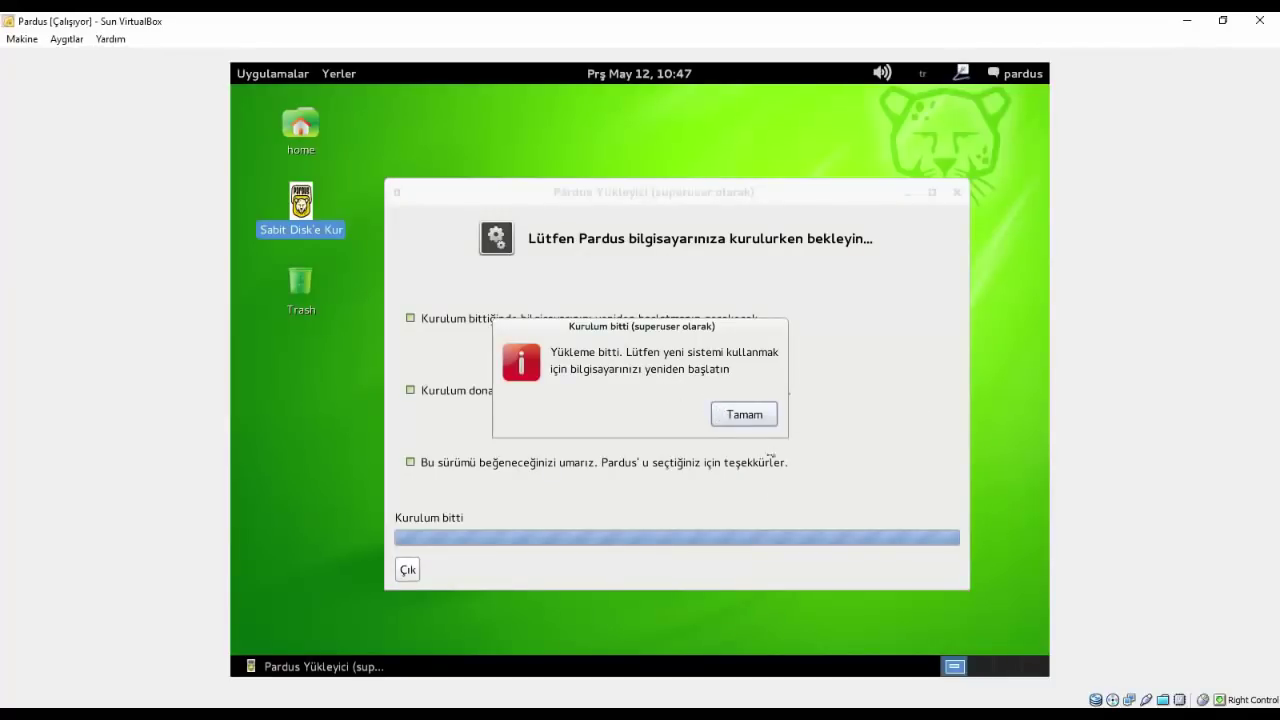
# - Acknowledge the finished install, close the installer, and choose Çıkış from the pardus user menu
pyautogui.click(744, 414)
pyautogui.click(957, 190)
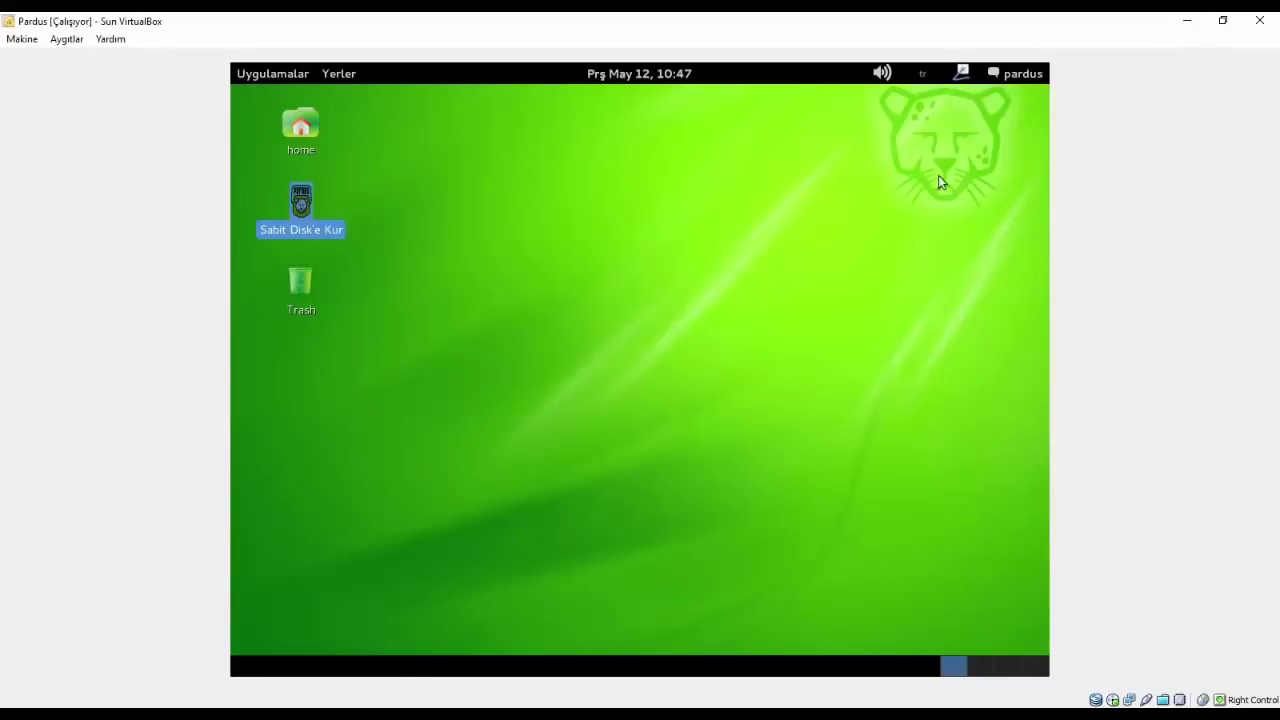
pyautogui.click(1017, 73)
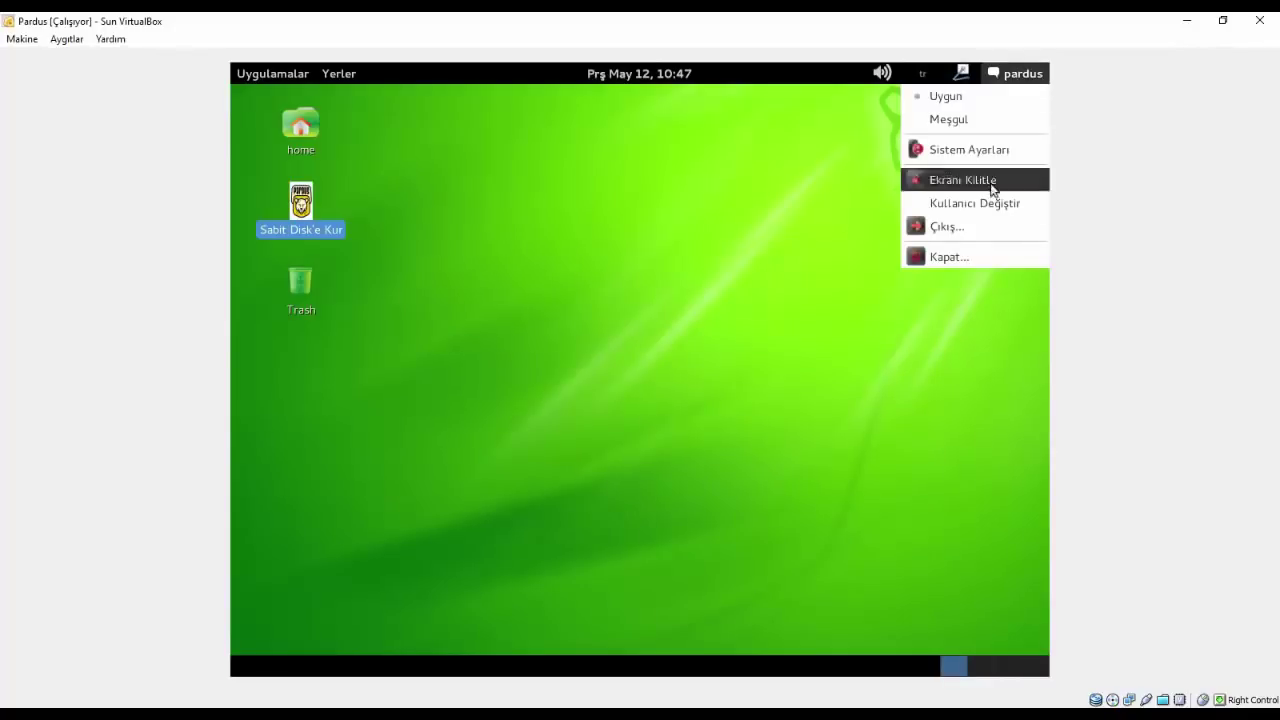
pyautogui.click(973, 224)
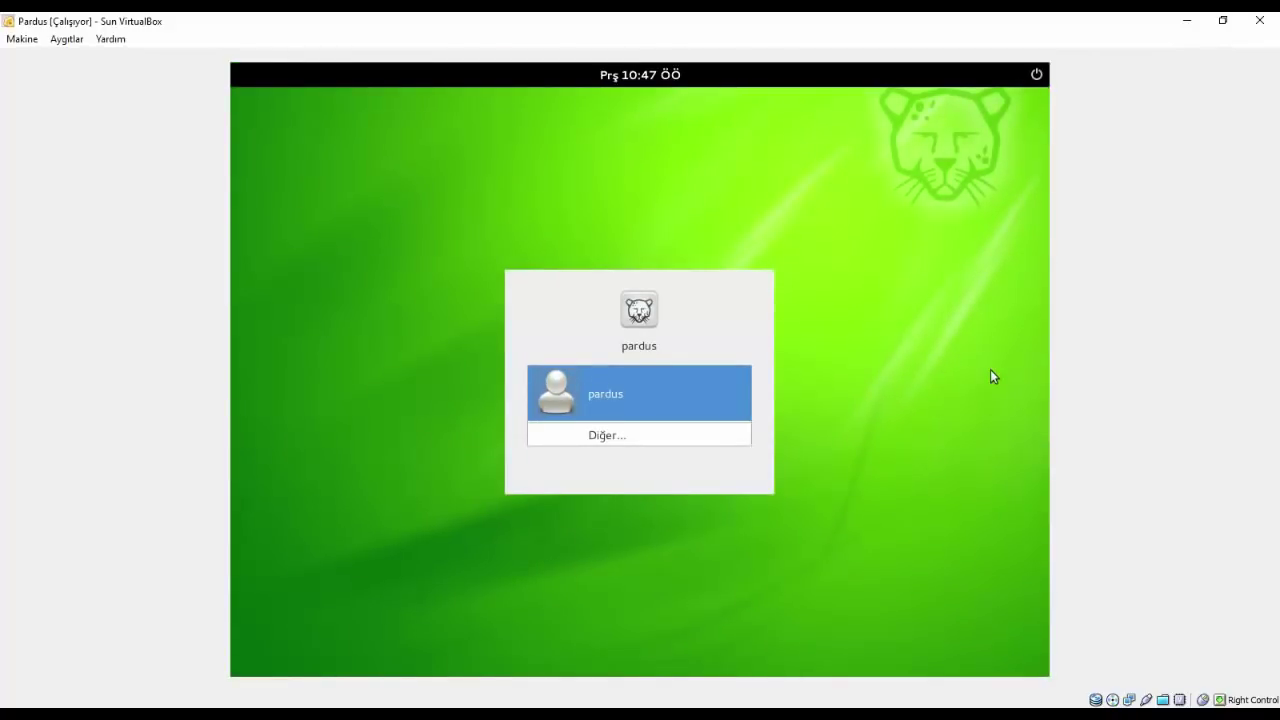
# - Restart via Yeniden Başlat, then press Enter at the disc prompt and the GRUB menu
pyautogui.click(1036, 74)
pyautogui.click(1011, 101)
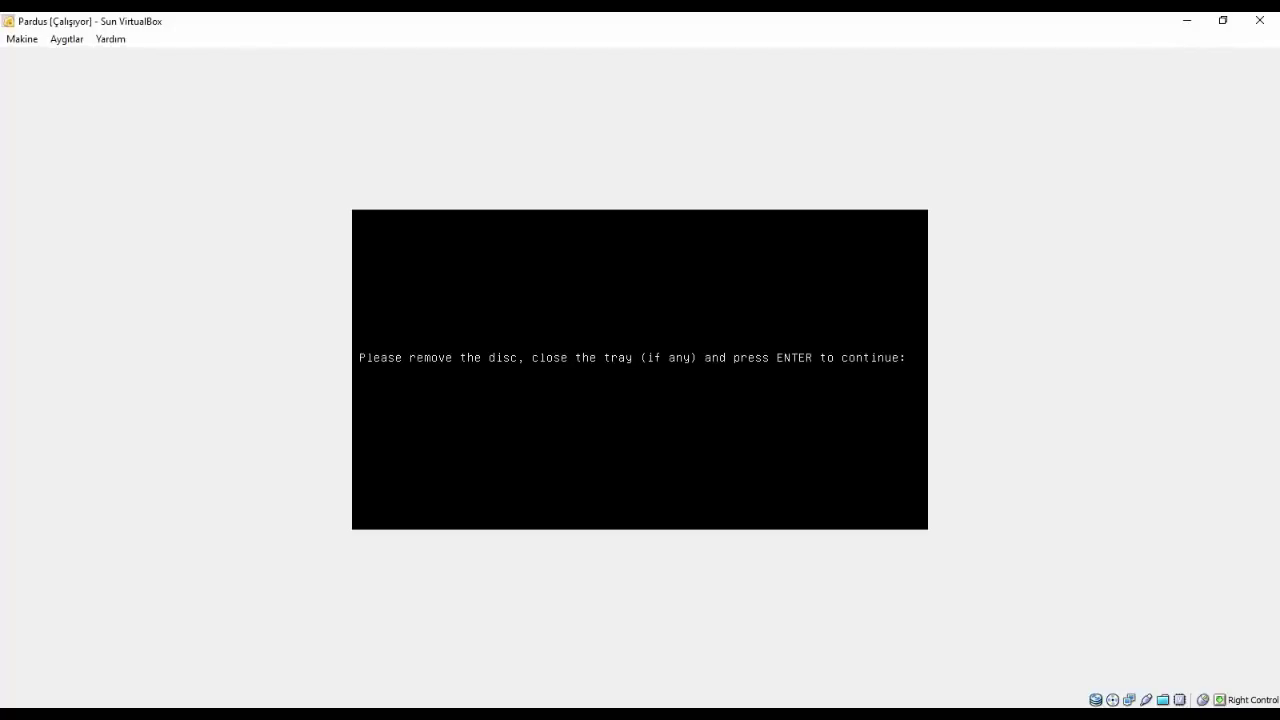
pyautogui.press('Return')
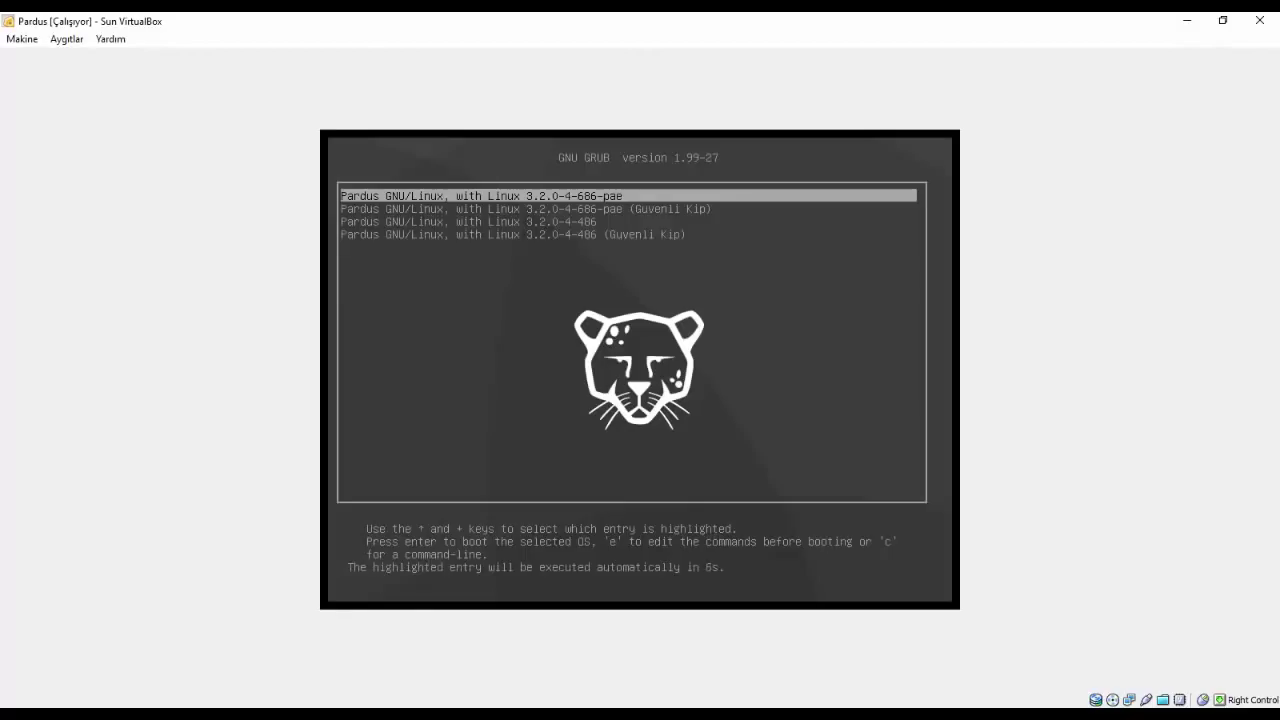
pyautogui.press('Return')
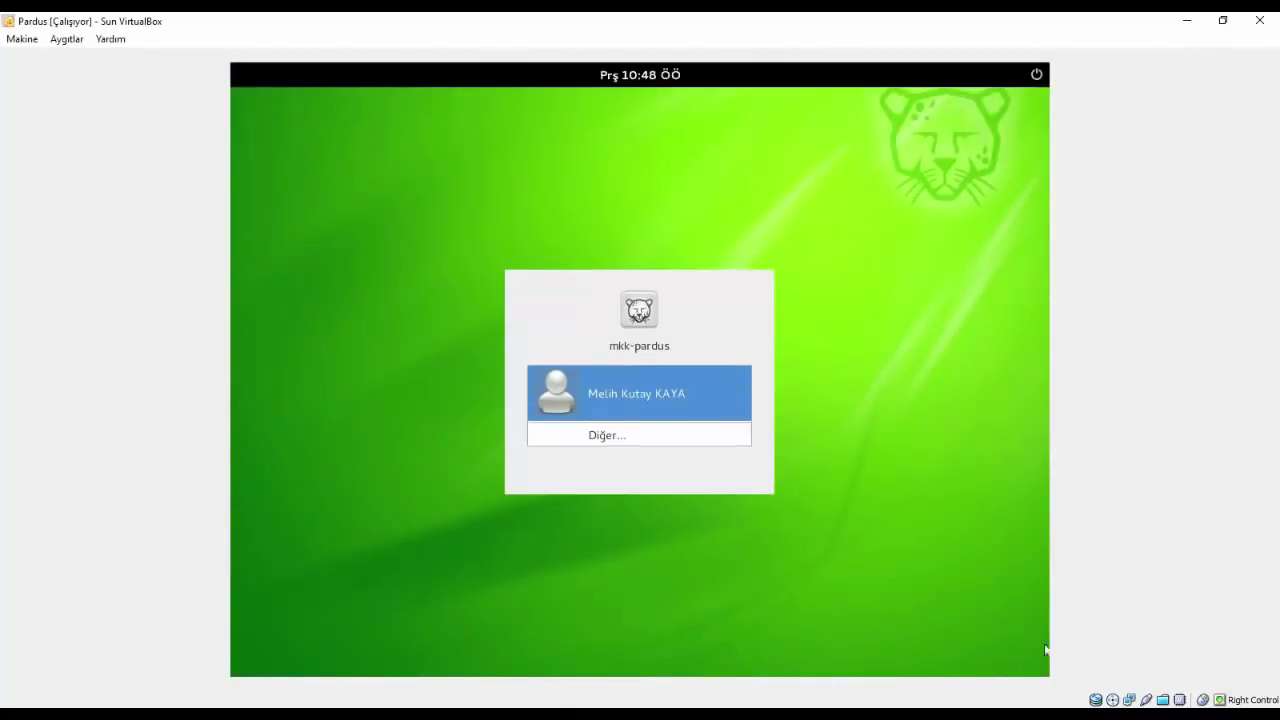
# - Select the new user account on the login screen and sign in with Oturum Aç
pyautogui.click(574, 395)
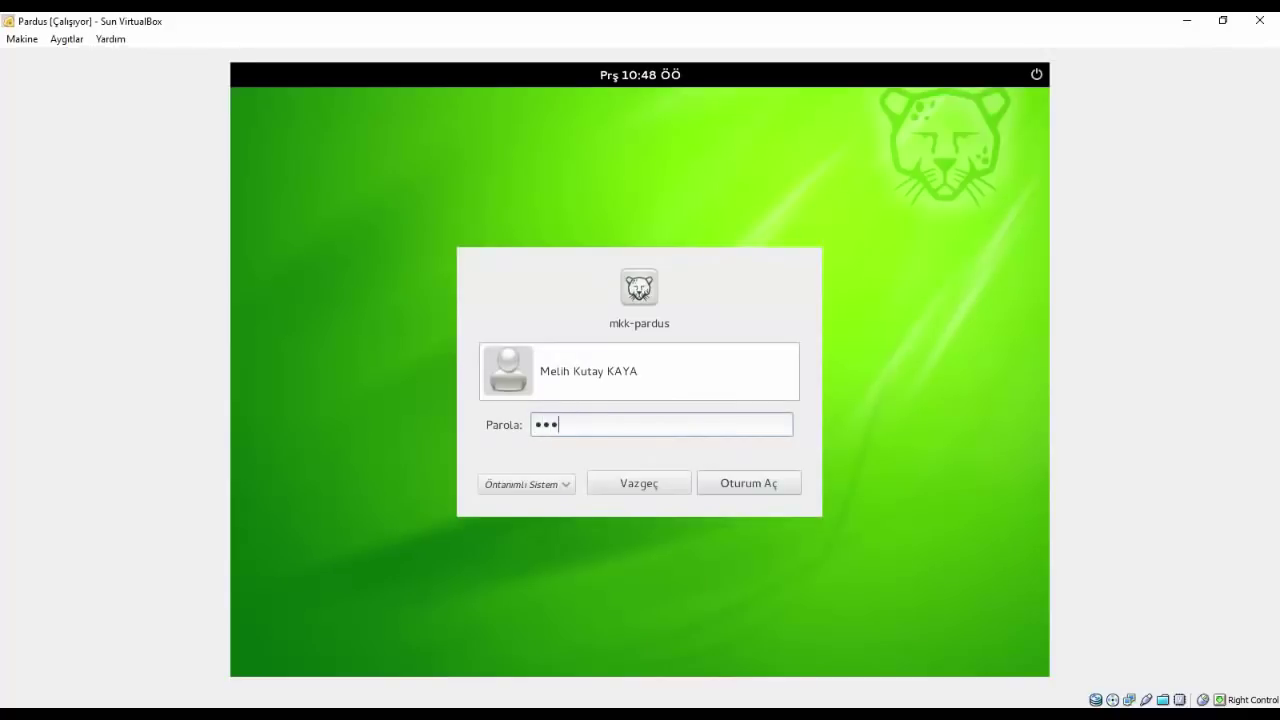
pyautogui.click(760, 484)
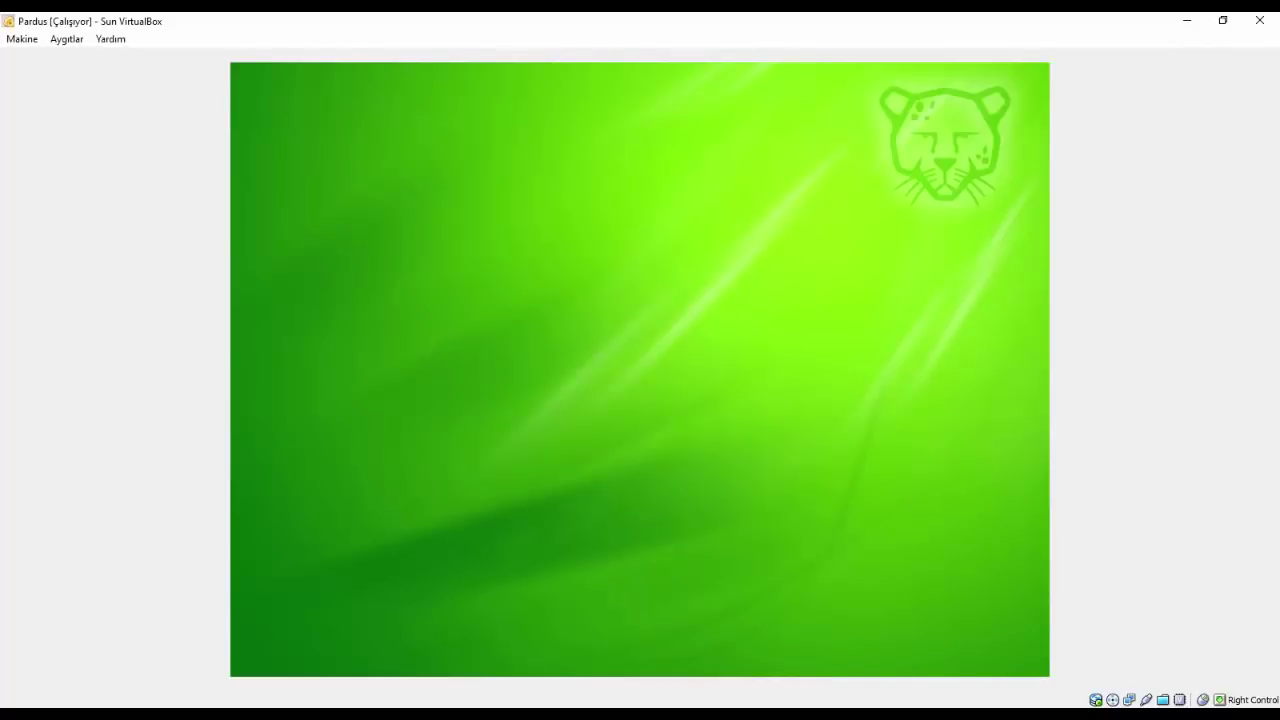
# - Open Masaüstü Arkaplanını Değiştir from the desktop menu and pick the Debian wallpaper
pyautogui.rightClick(432, 343)
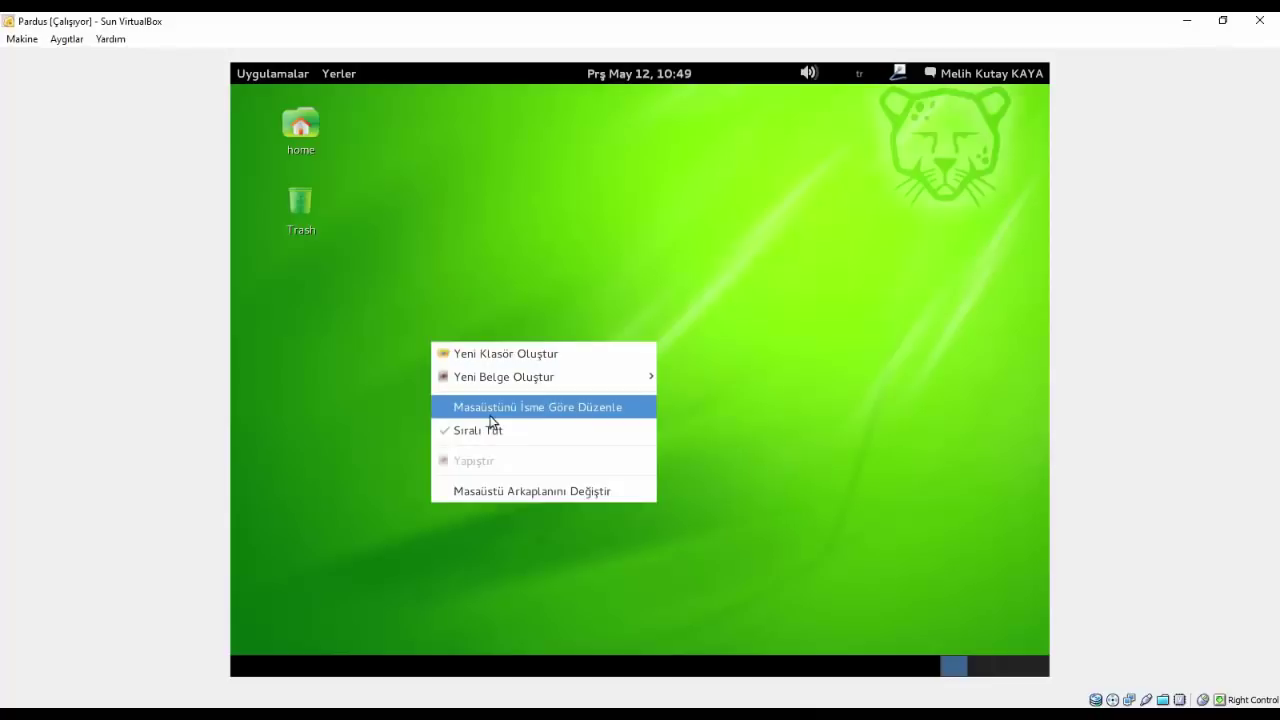
pyautogui.click(491, 490)
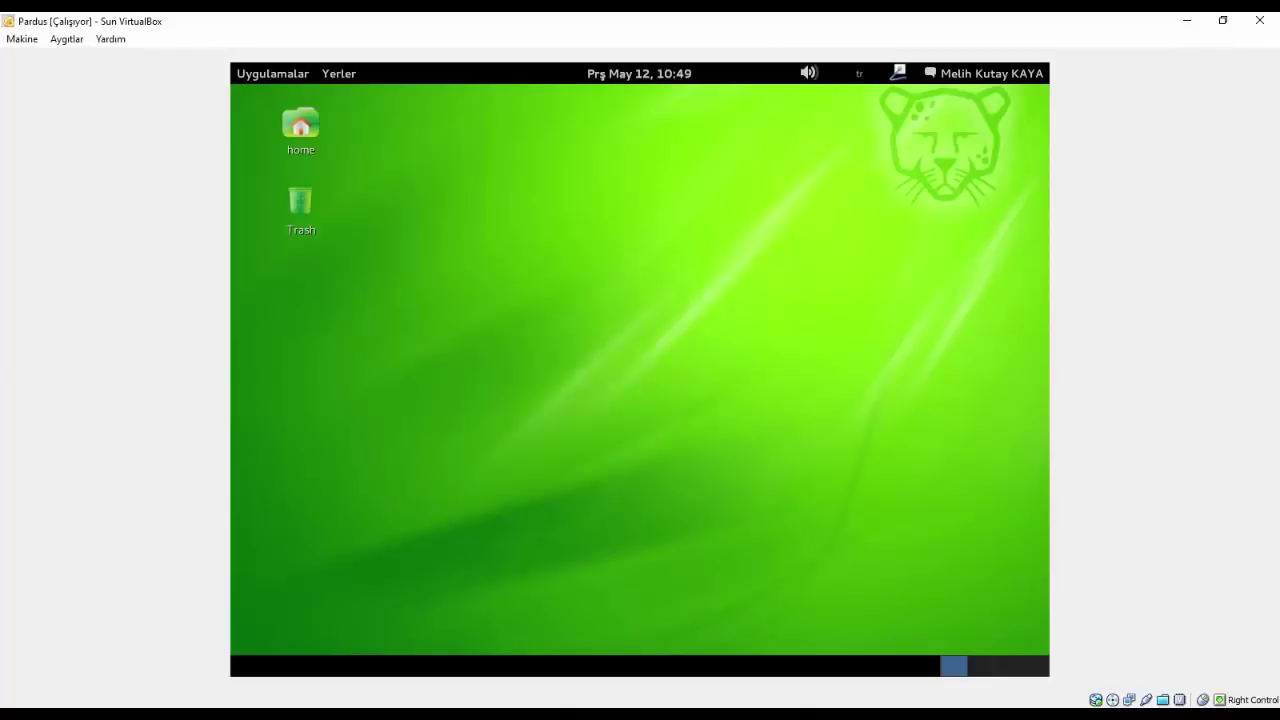
pyautogui.rightClick(474, 247)
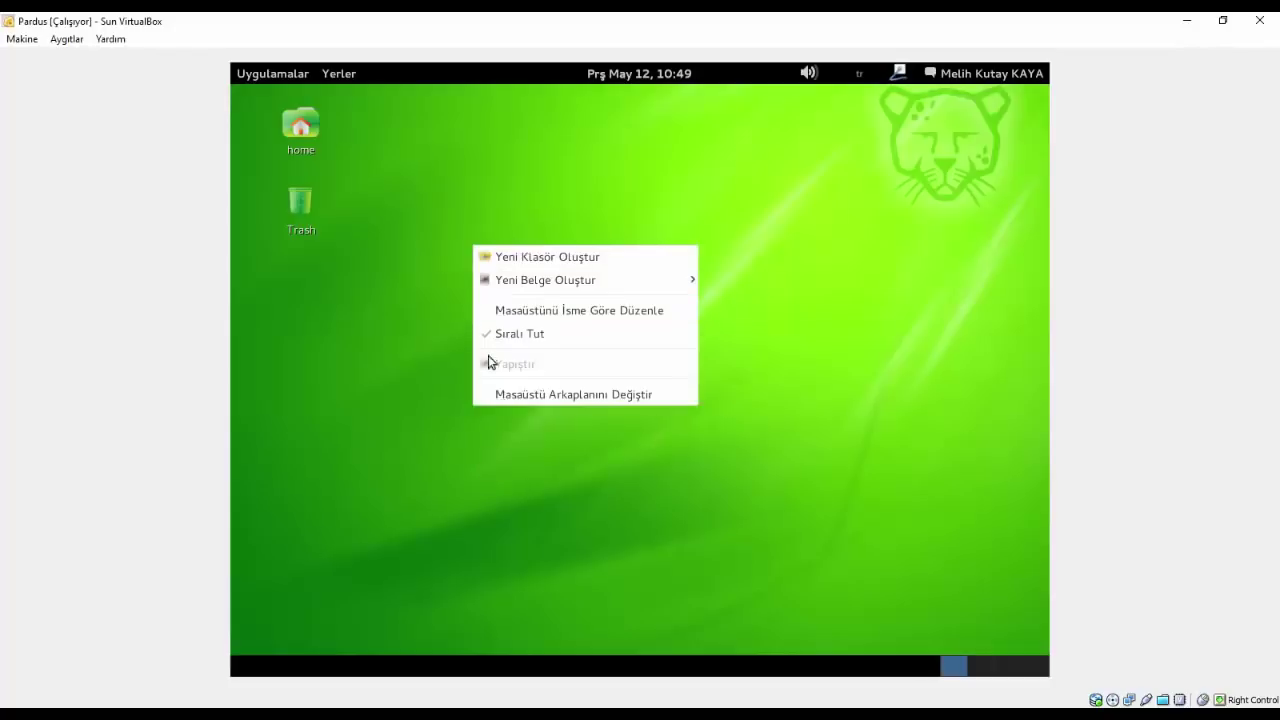
pyautogui.click(497, 395)
pyautogui.rightClick(484, 337)
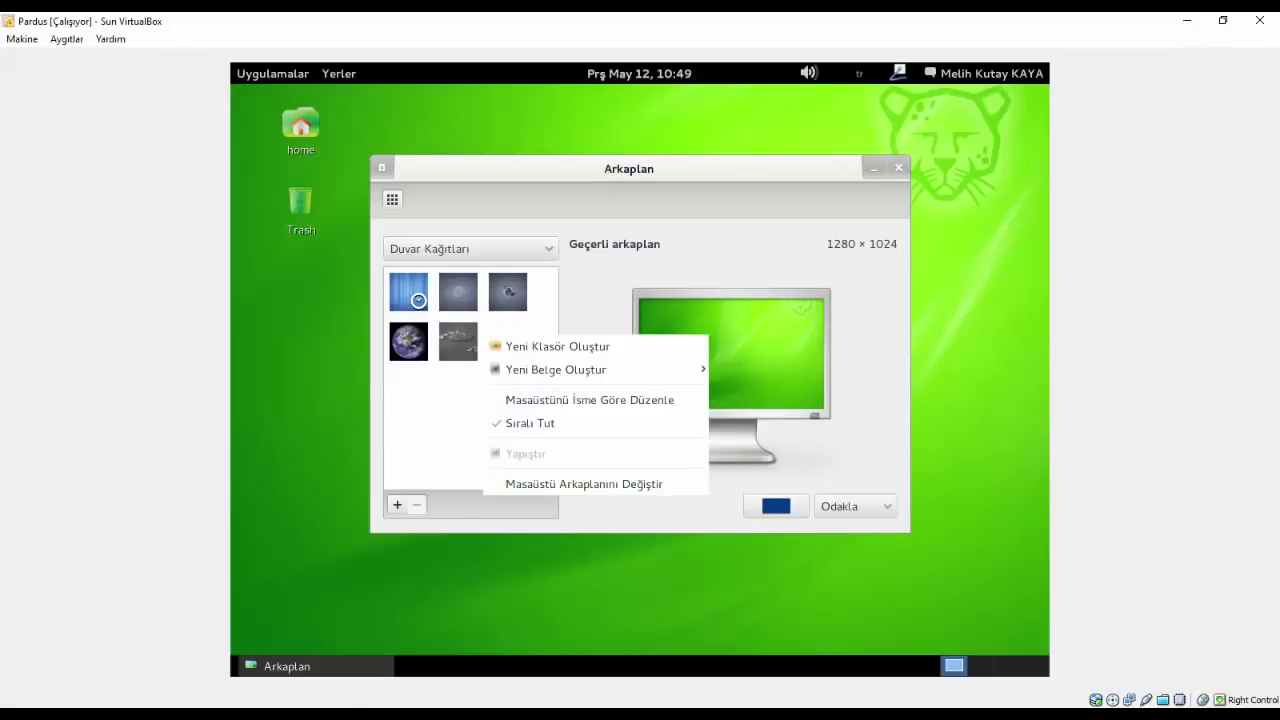
pyautogui.click(460, 308)
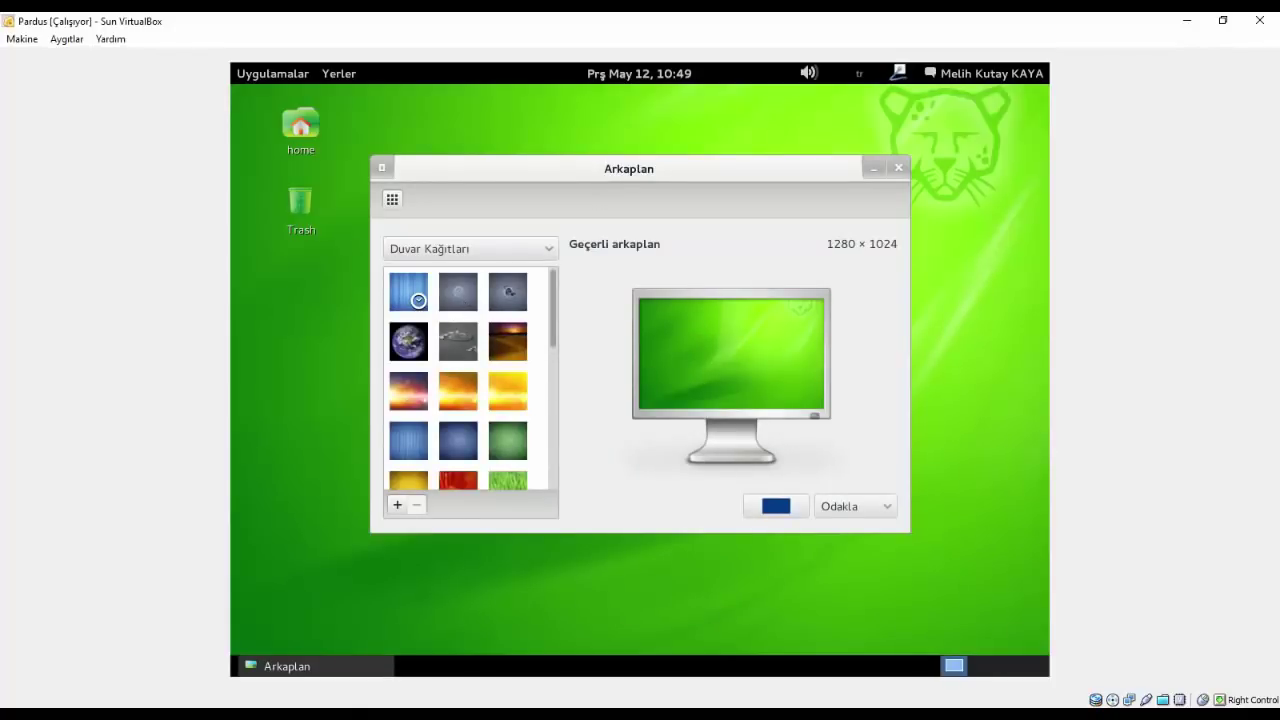
pyautogui.scroll(-2, 470, 380)
pyautogui.scroll(2, 470, 380)
pyautogui.click(458, 291)
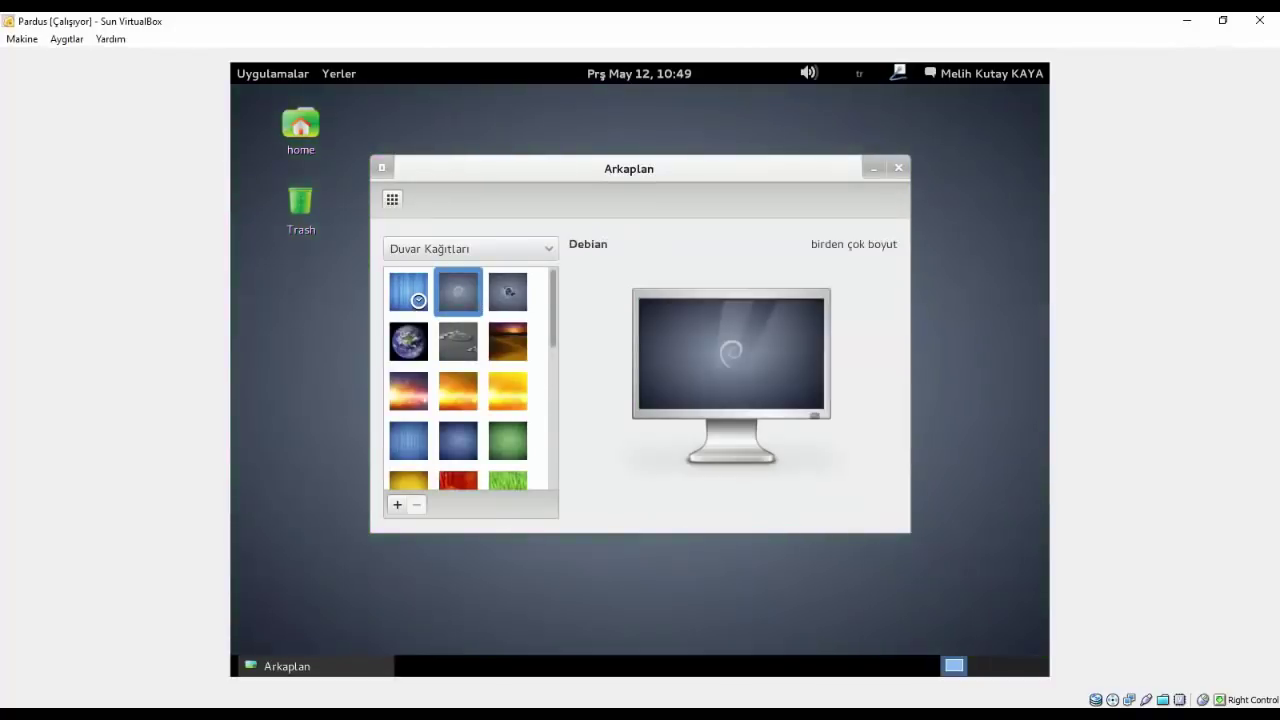
pyautogui.scroll(-5, 390, 440)
pyautogui.scroll(-3, 470, 378)
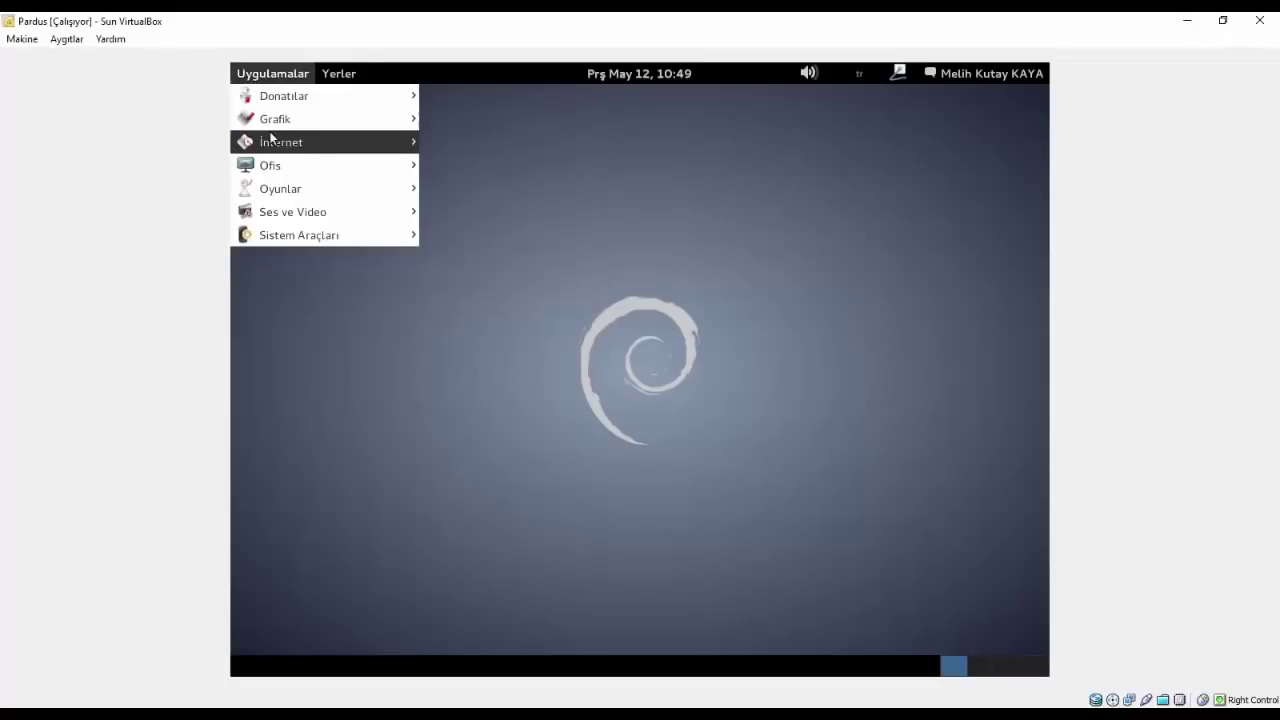
# - Launch Firefox and try loading youtube, checking network options and retrying the failed page
pyautogui.moveTo(272, 141)
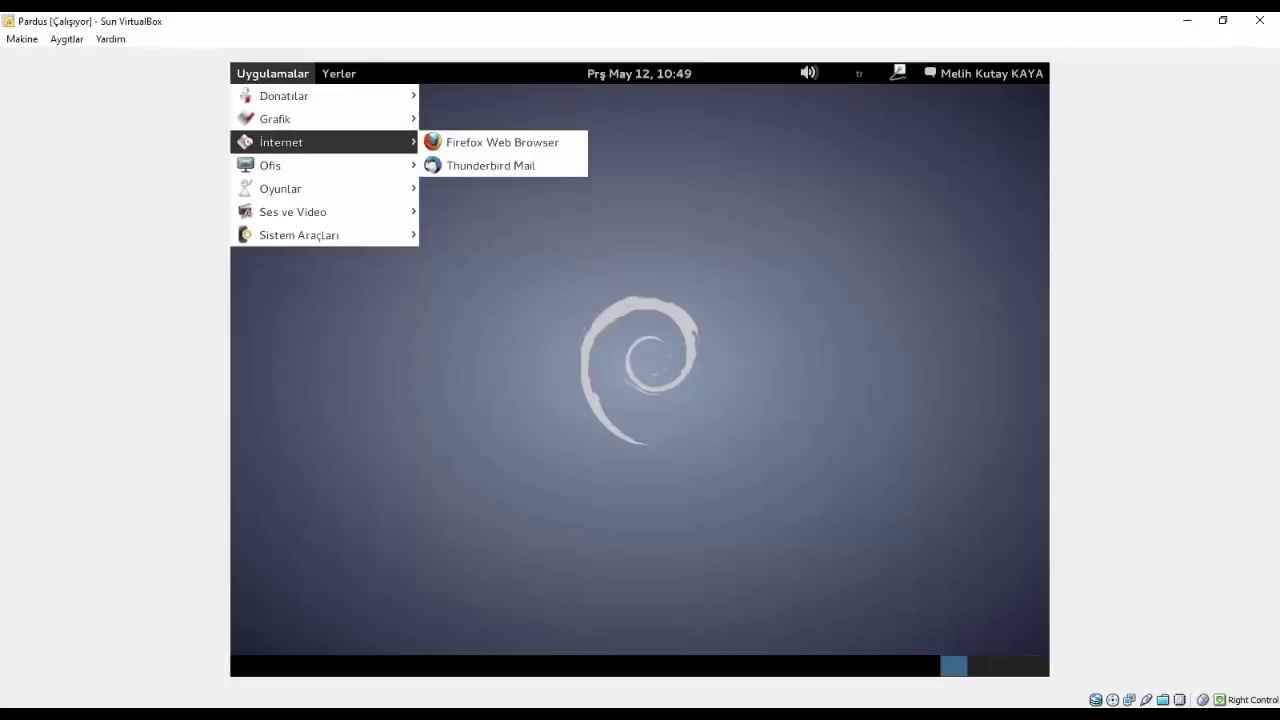
pyautogui.click(485, 148)
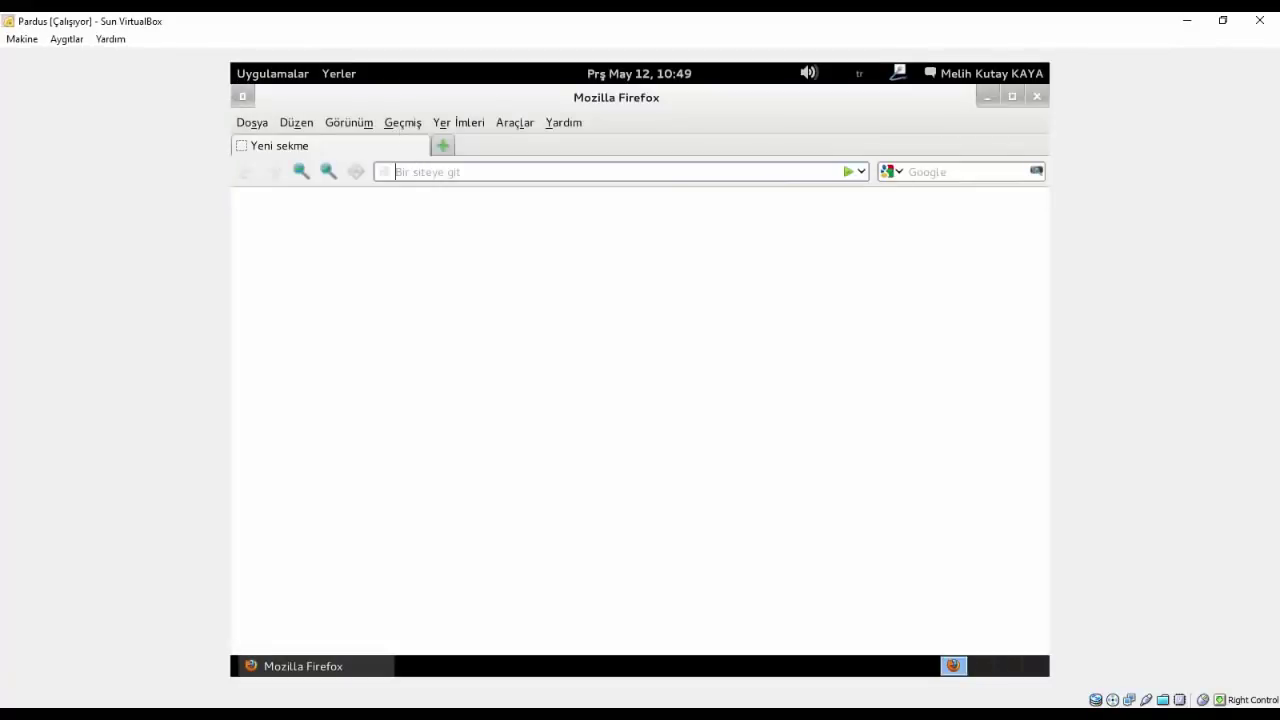
pyautogui.write('youtube')
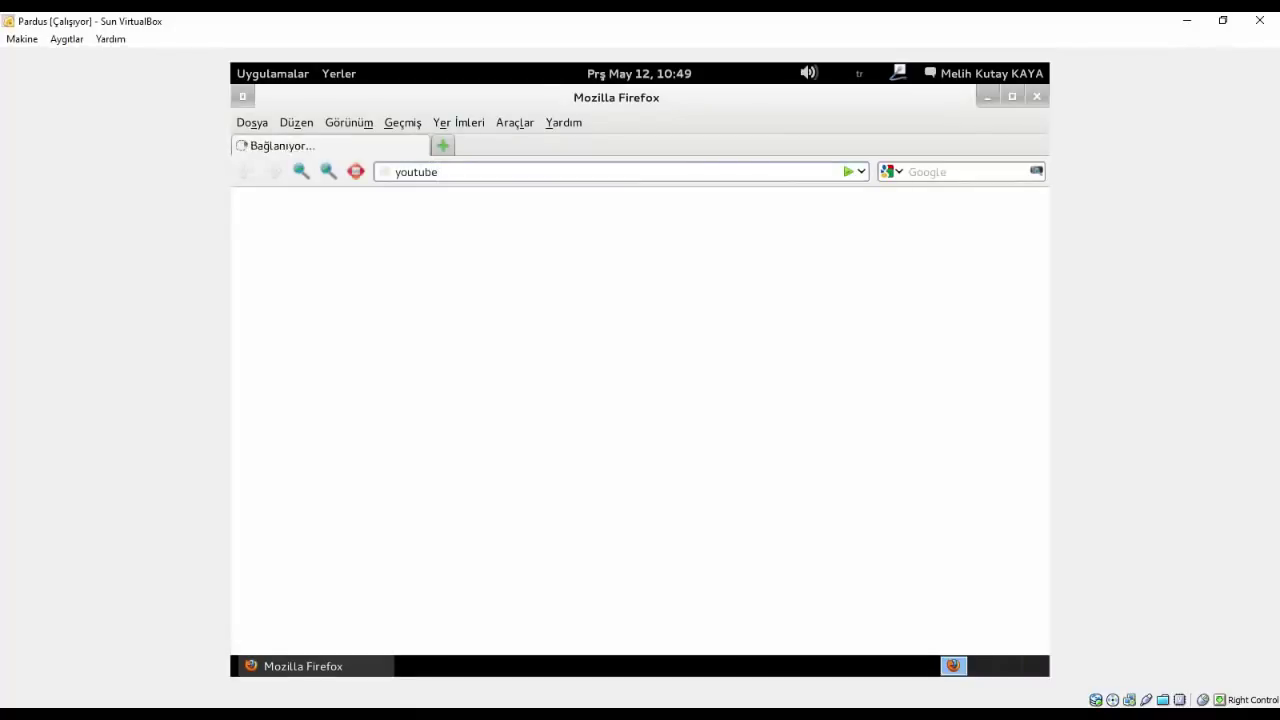
pyautogui.press('Return')
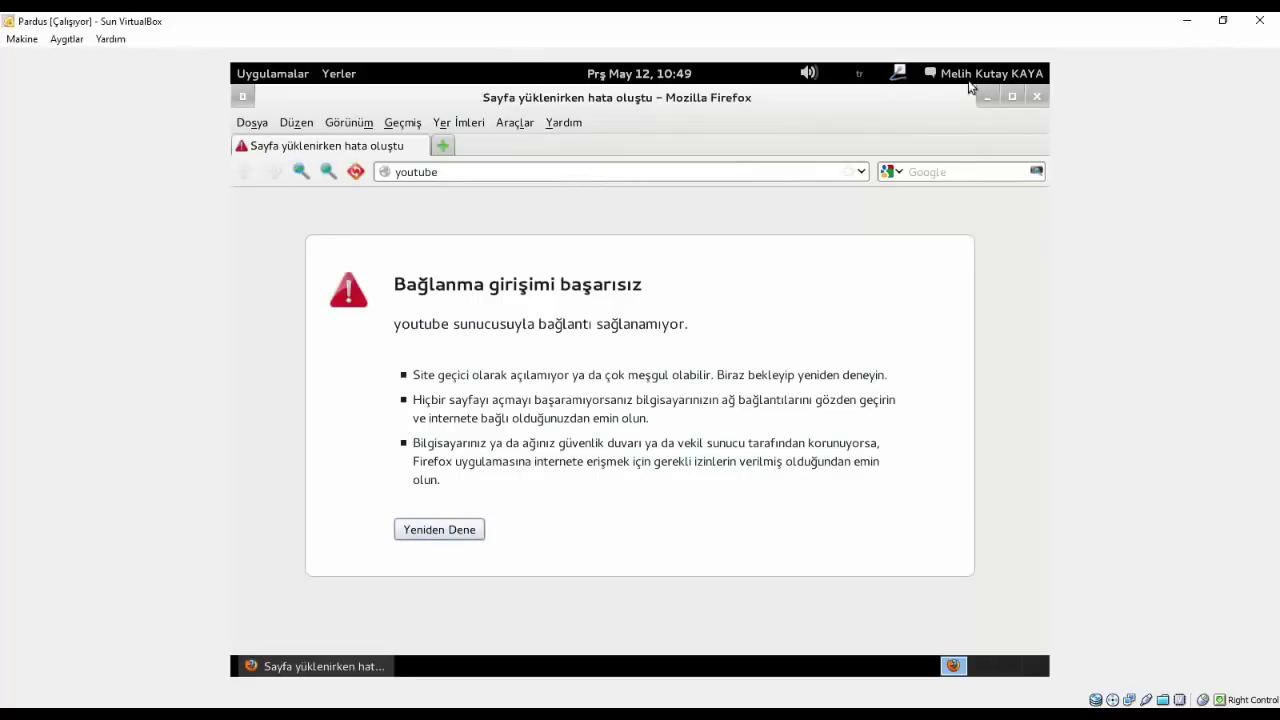
pyautogui.click(895, 75)
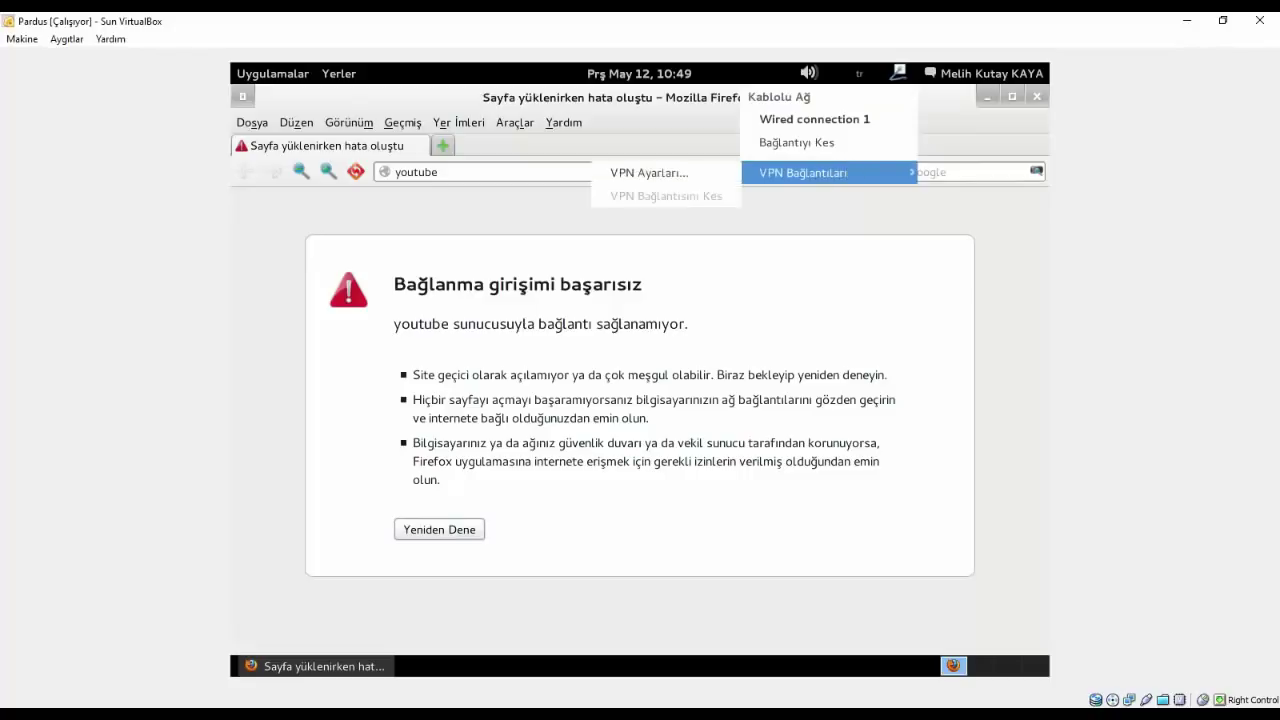
pyautogui.click(626, 364)
pyautogui.click(395, 172)
pyautogui.press('Return')
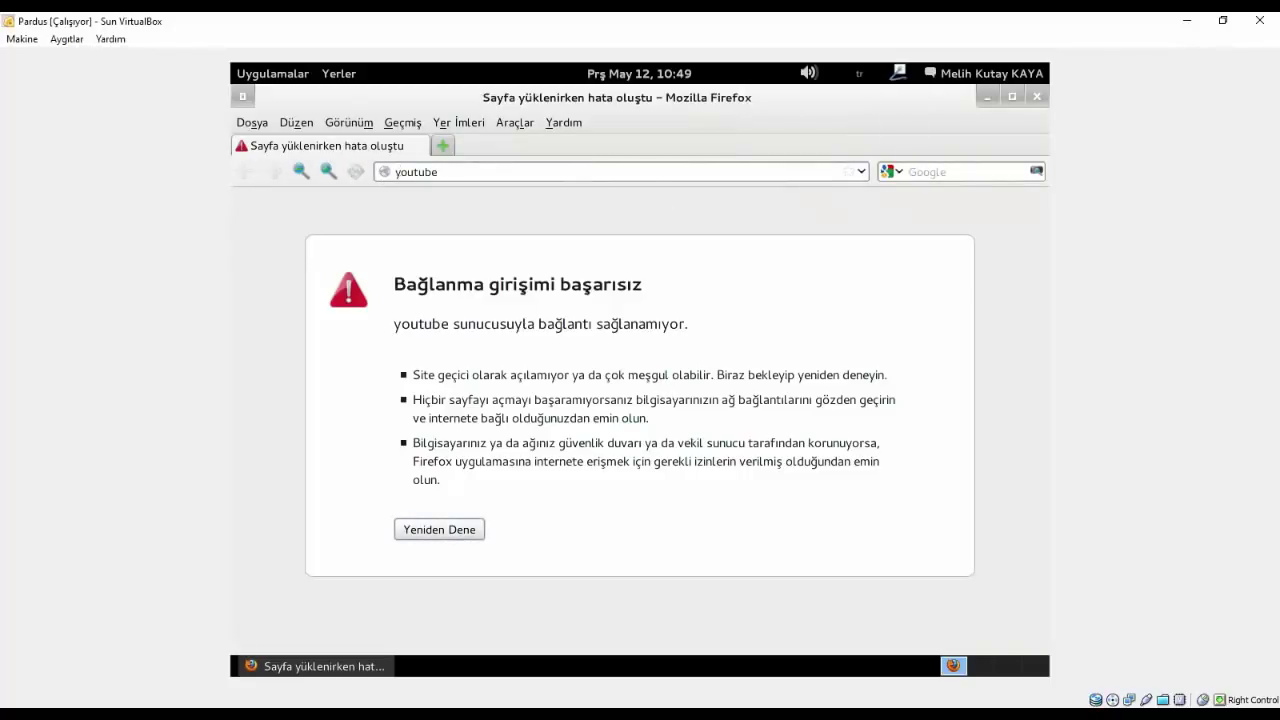
pyautogui.click(432, 520)
pyautogui.click(432, 520)
pyautogui.click(432, 528)
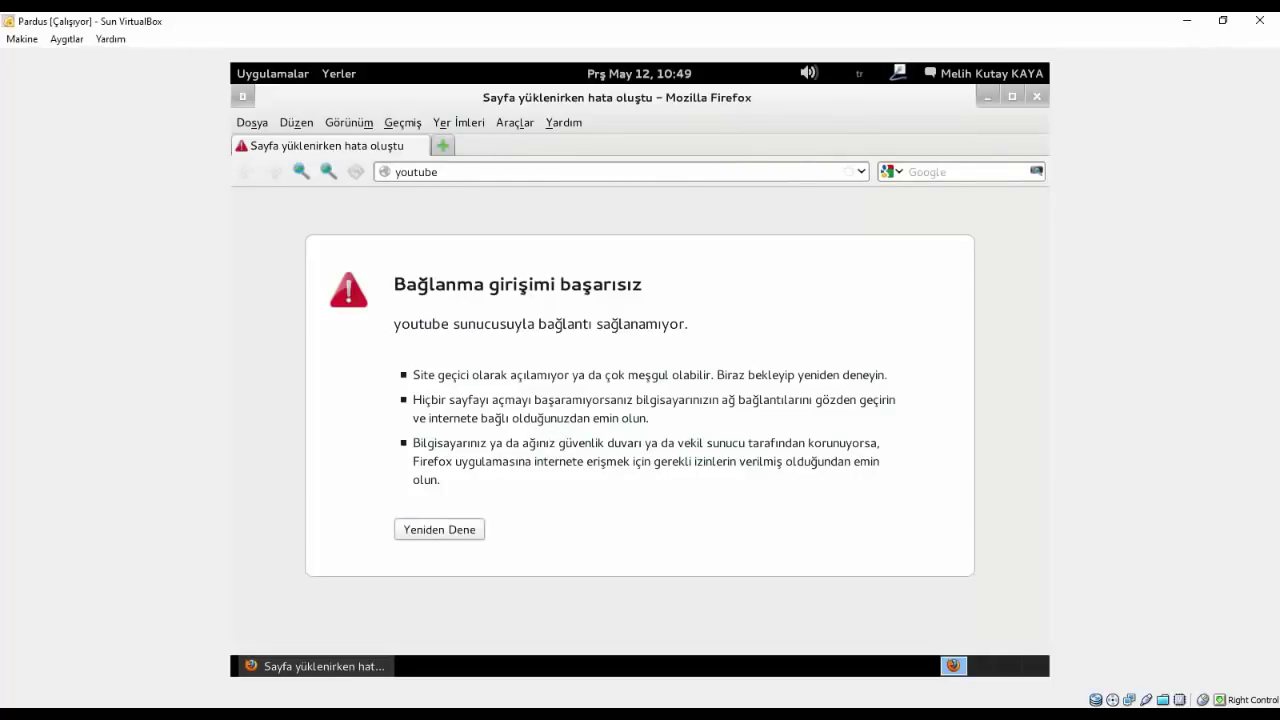
# - Replace the address with google, load it, and minimize Firefox
pyautogui.click(446, 173)
pyautogui.write('google')
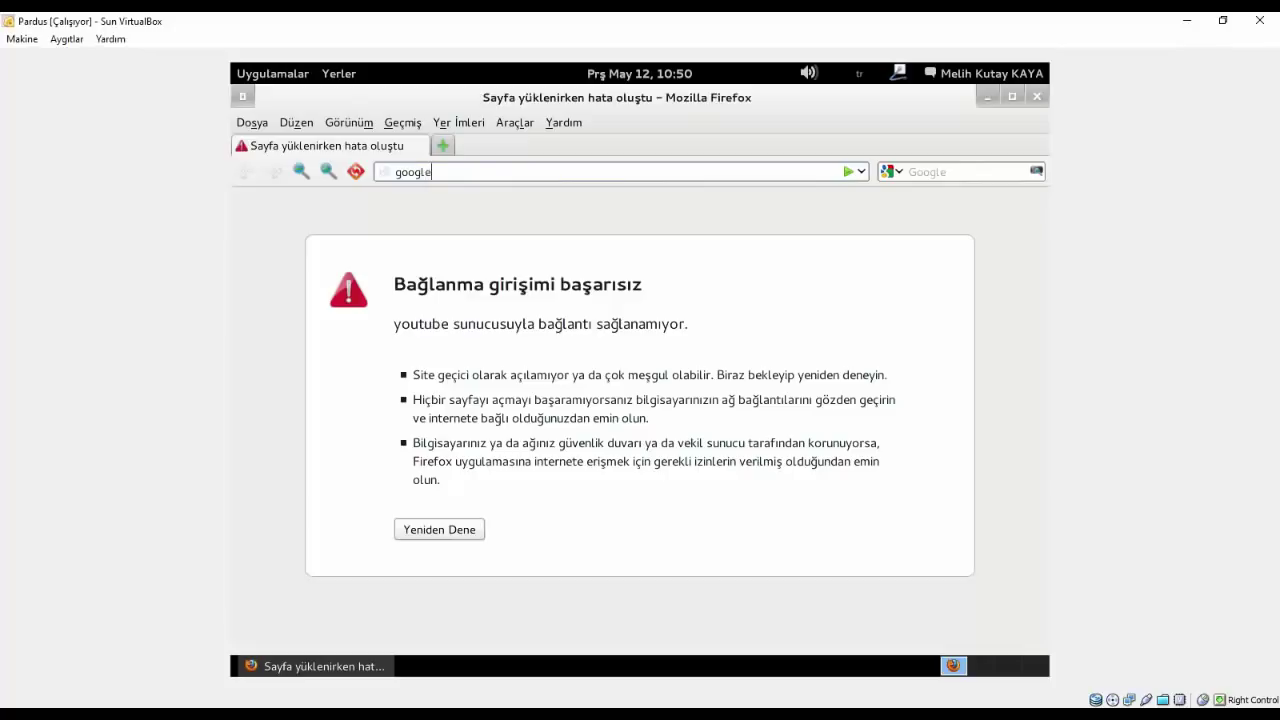
pyautogui.press('Return')
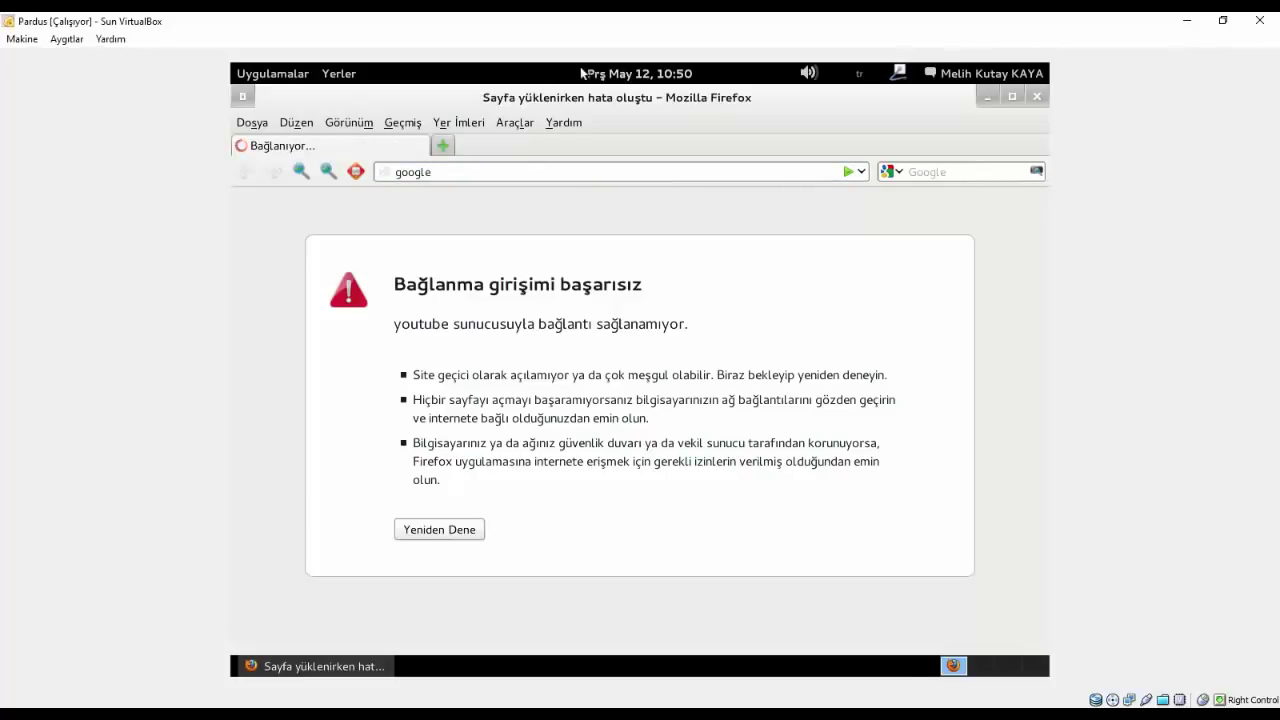
pyautogui.click(994, 98)
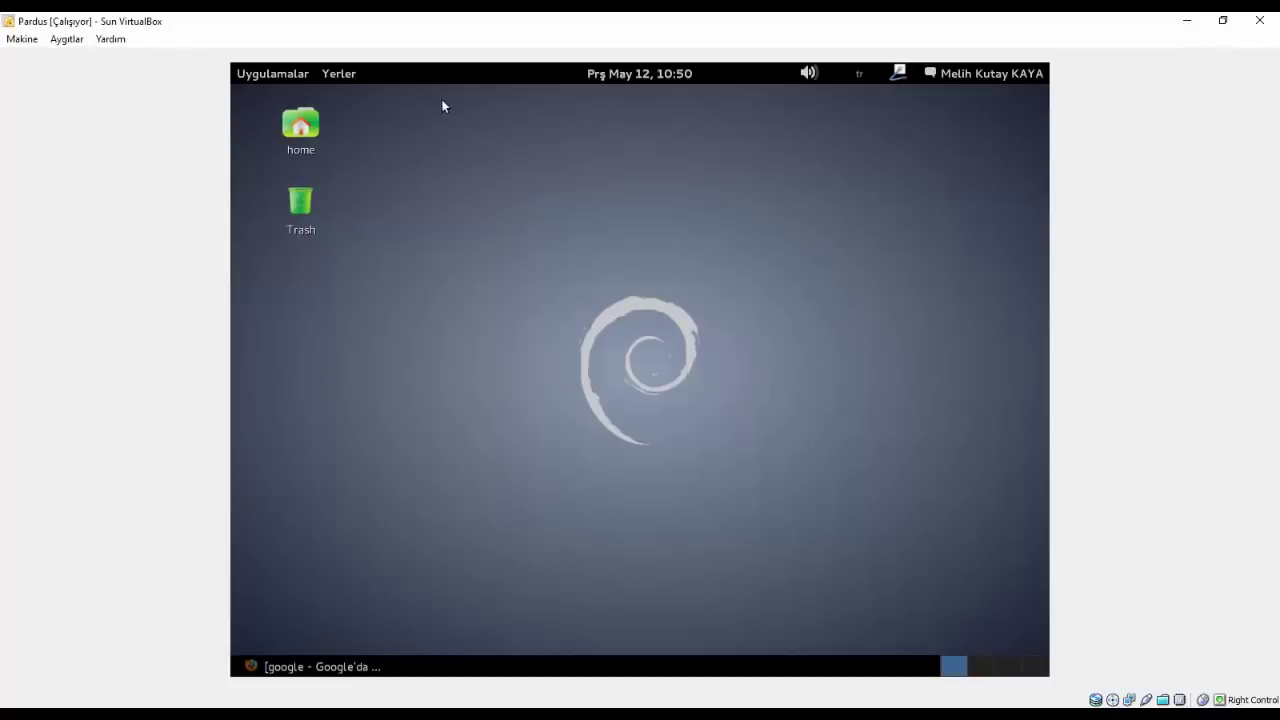
# - Restore Firefox, search Google for youtube, and open the first YouTube result
pyautogui.click(320, 666)
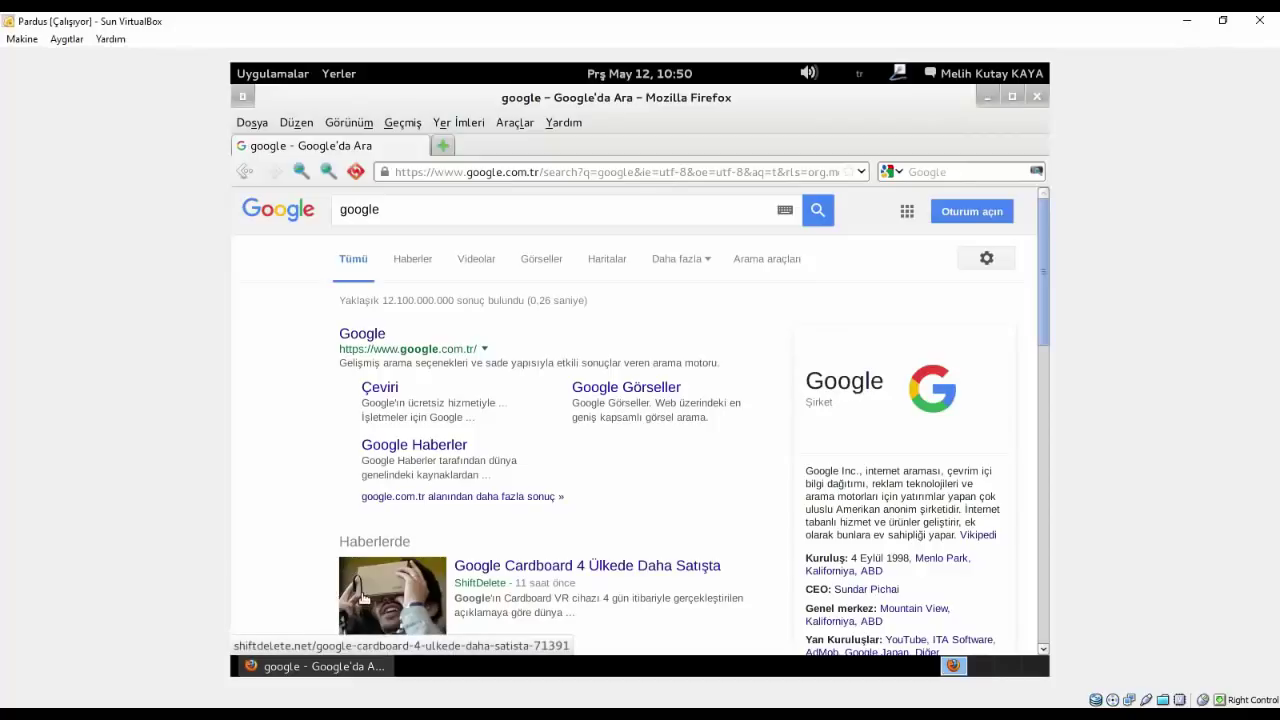
pyautogui.click(358, 339)
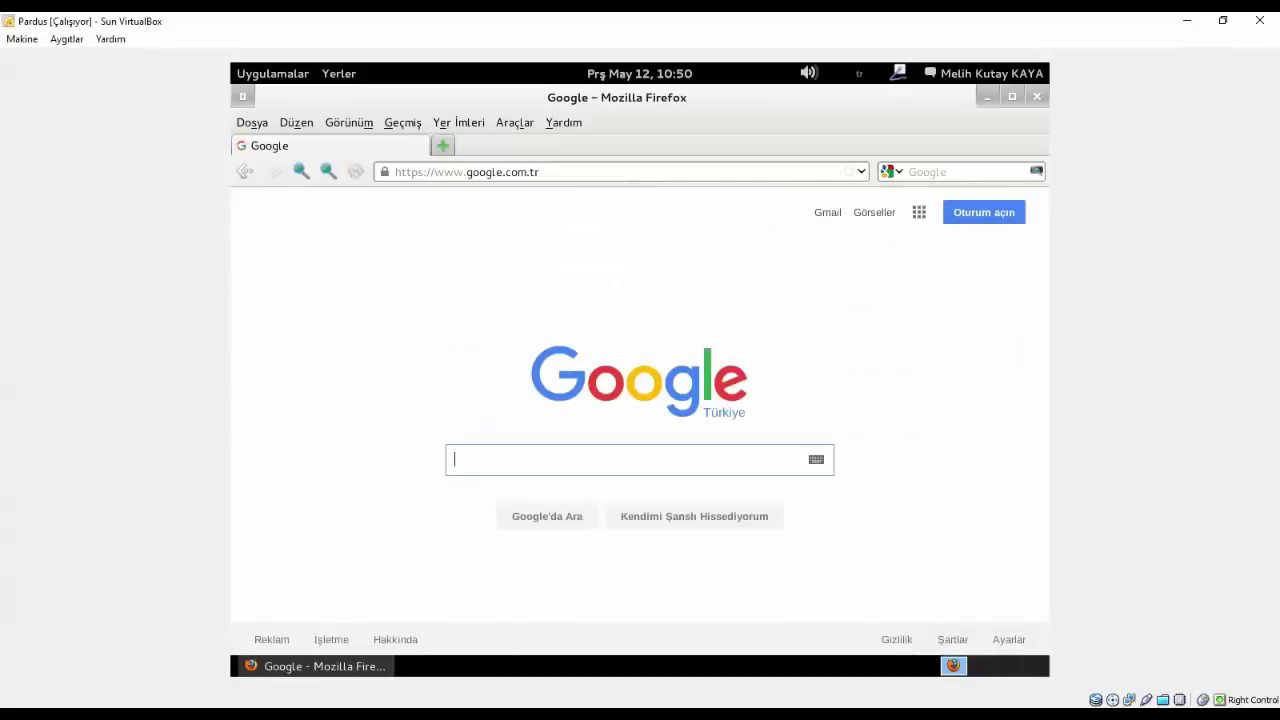
pyautogui.write('uo')
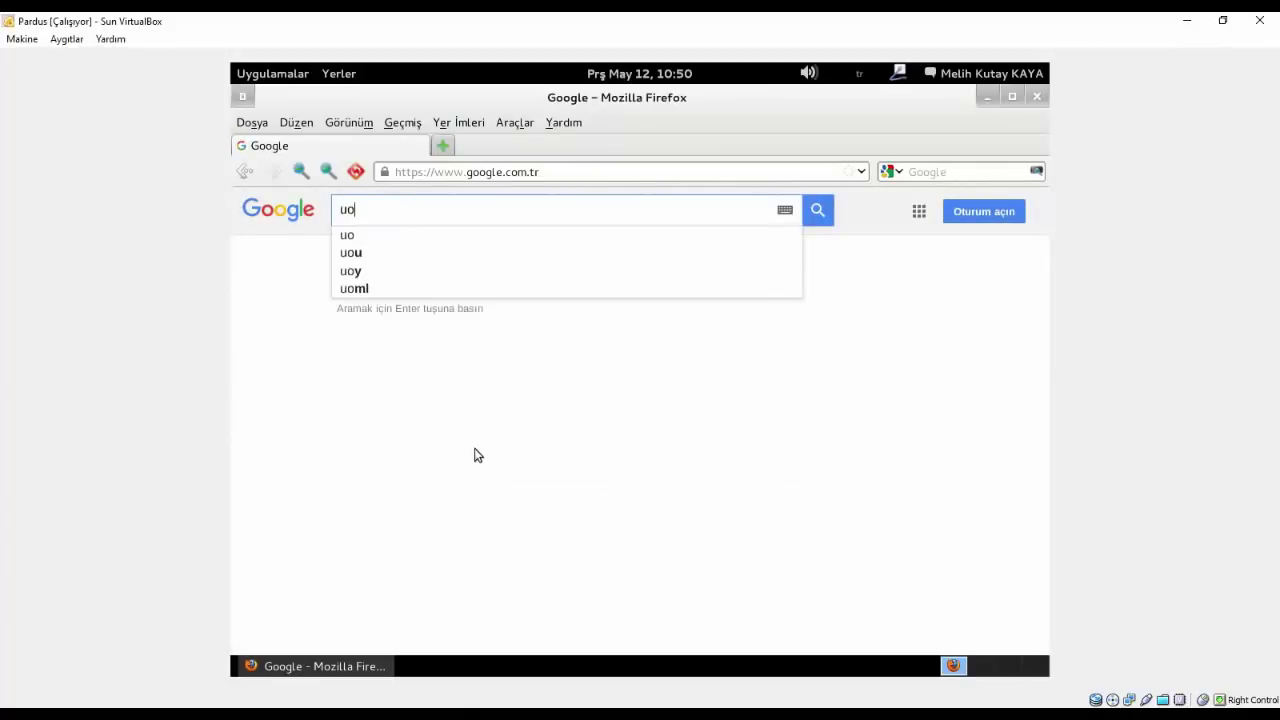
pyautogui.press('BackSpace')
pyautogui.press('BackSpace')
pyautogui.write('youtube')
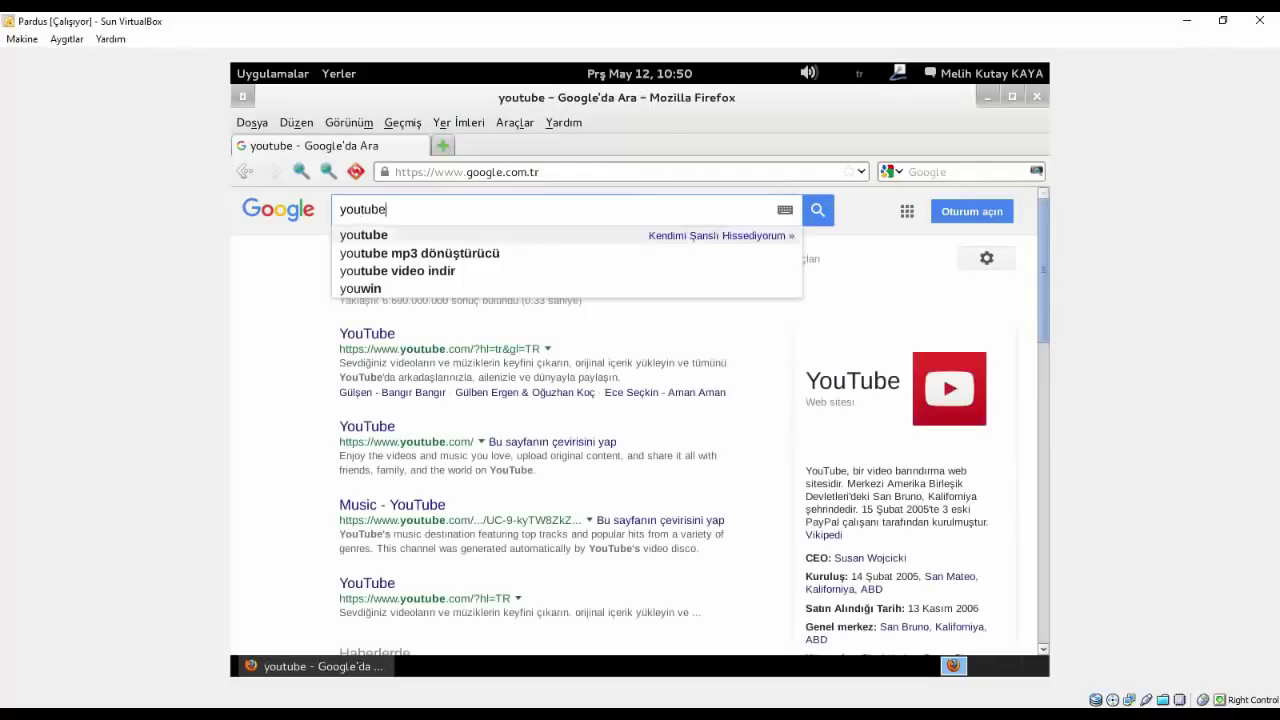
pyautogui.press('Return')
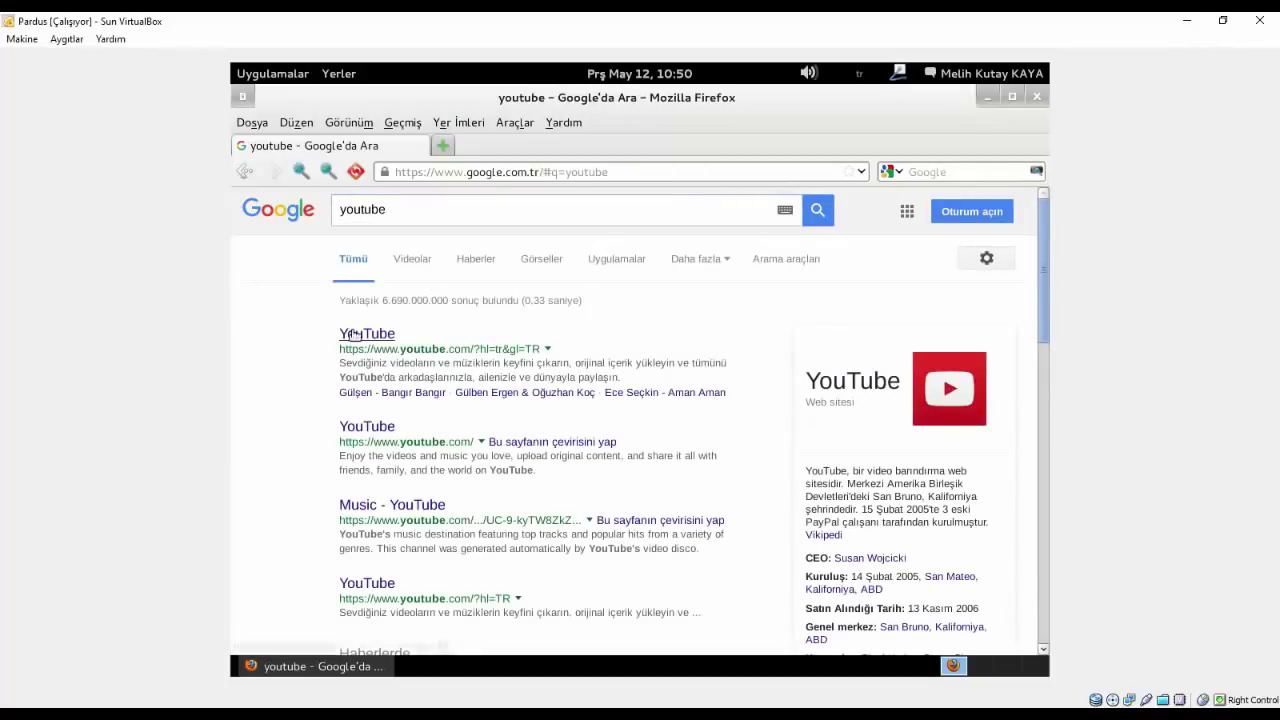
pyautogui.click(356, 335)
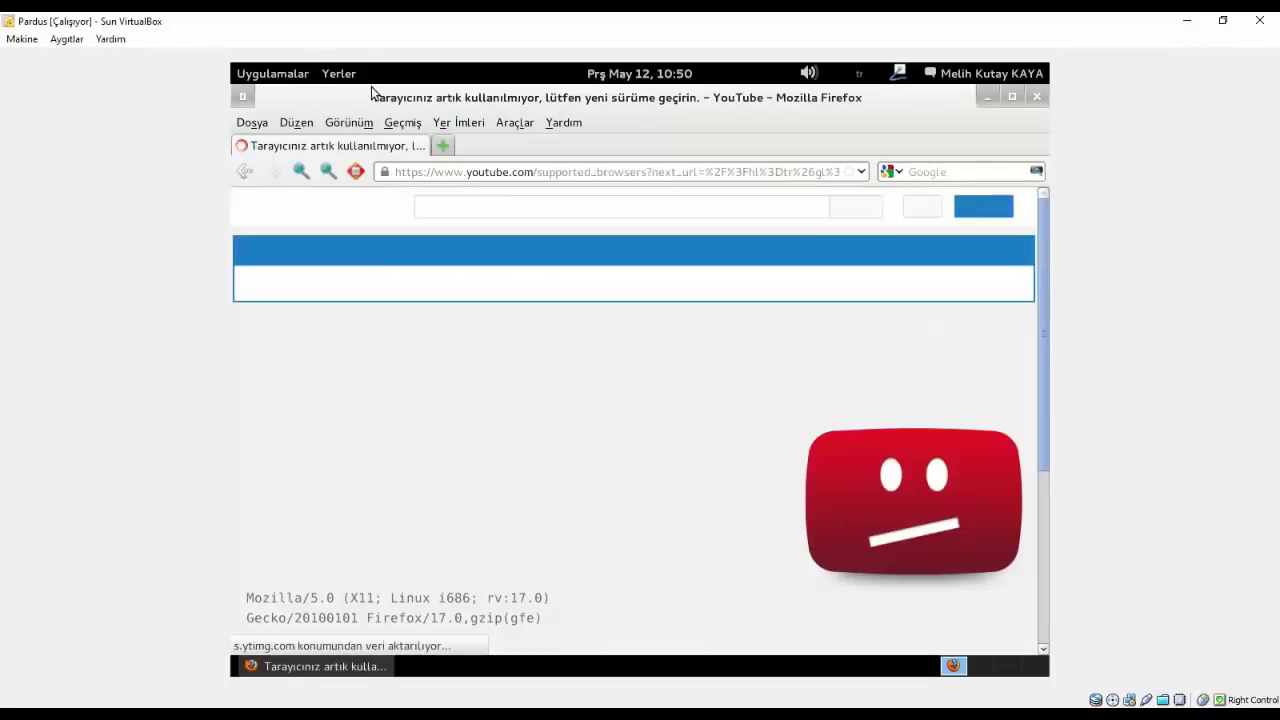
# - Decline YouTube's browser upgrade notice with 'Hayır, teşekkürler' to continue to the site
pyautogui.scroll(-2, 332, 490)
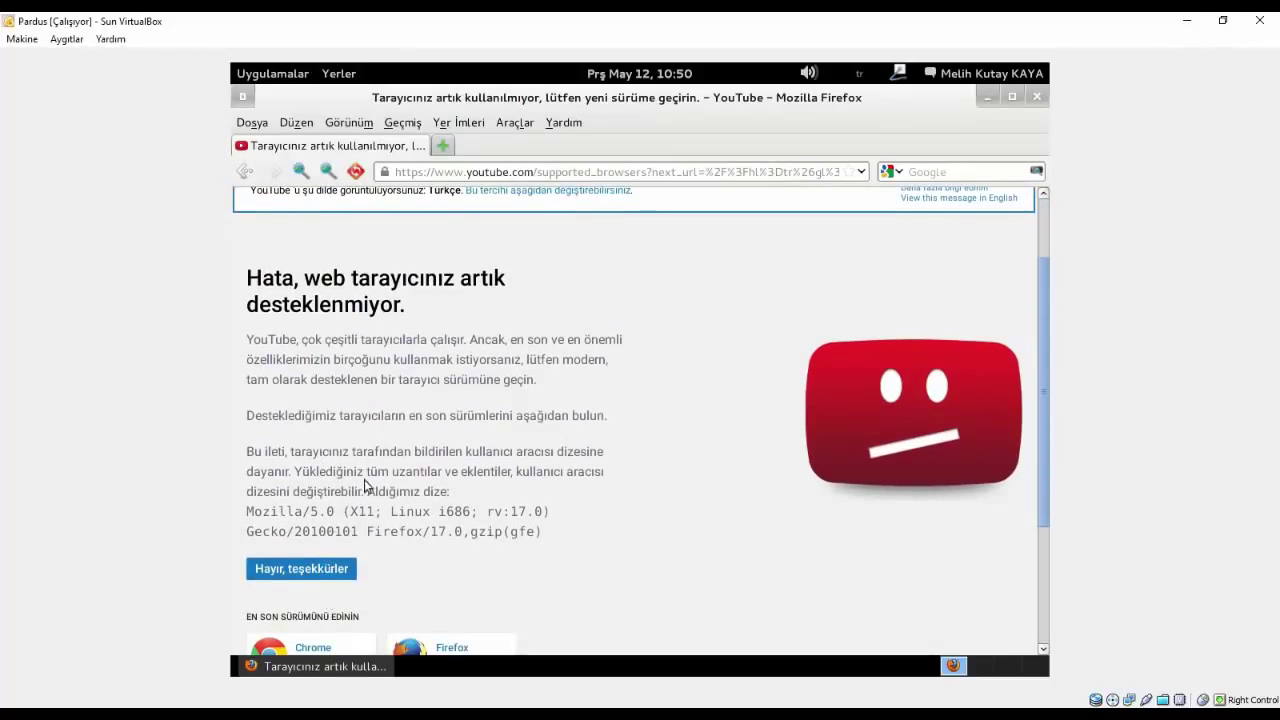
pyautogui.scroll(-2, 393, 508)
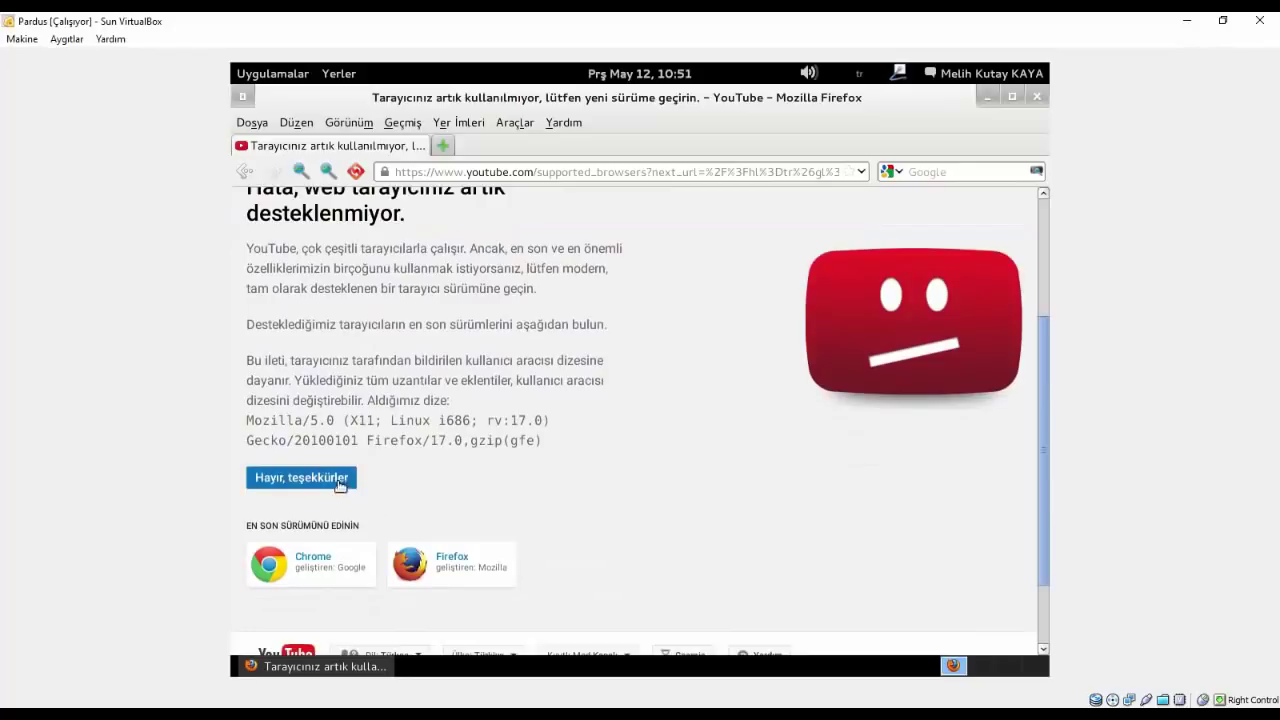
pyautogui.click(334, 478)
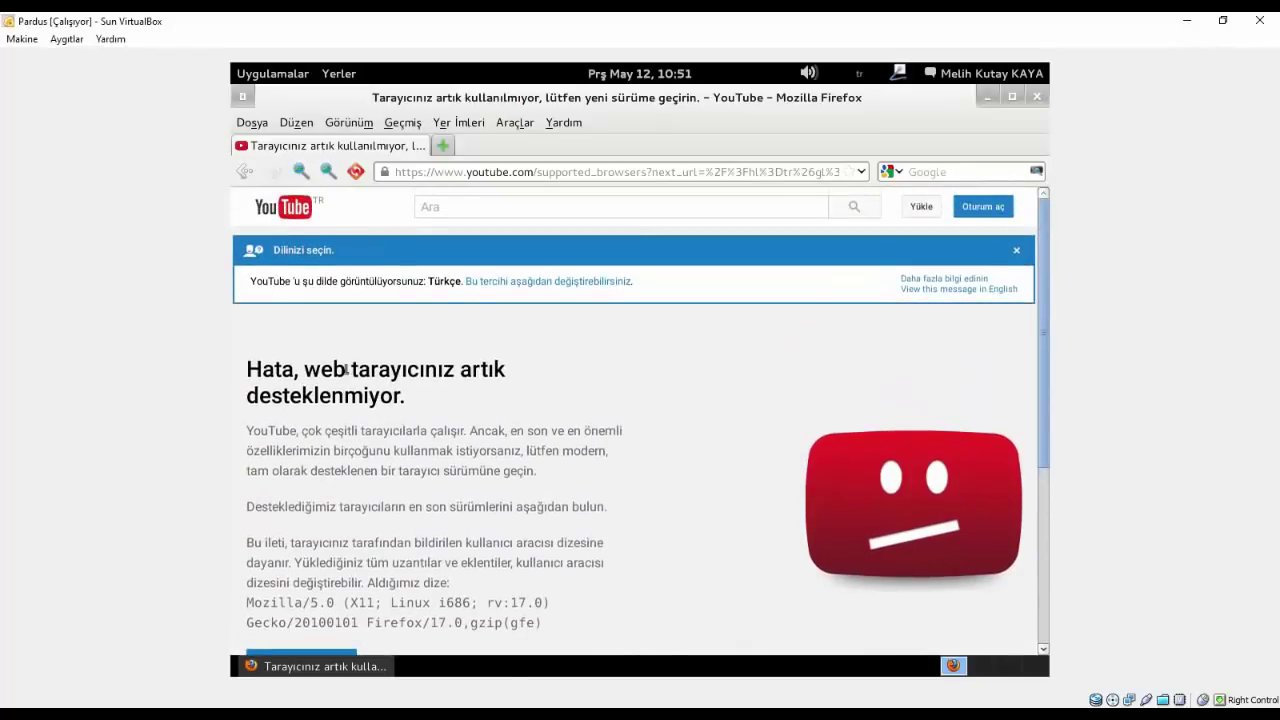
pyautogui.scroll(-2, 337, 449)
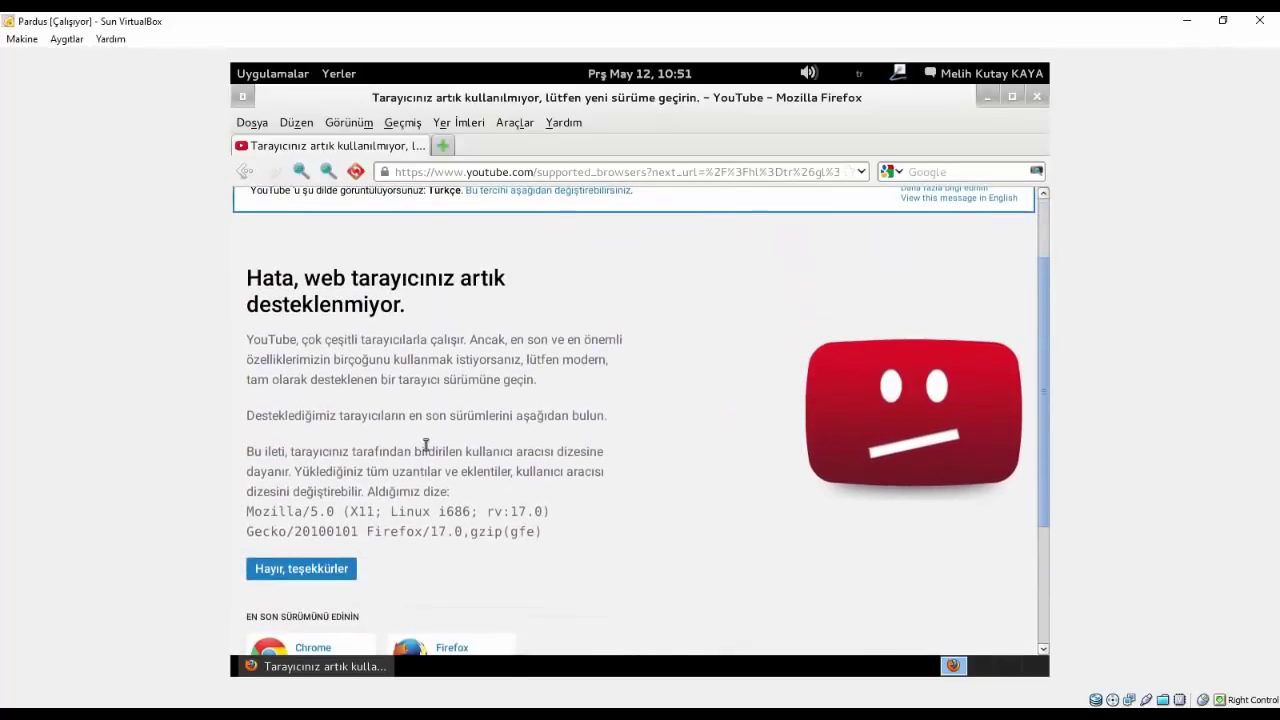
pyautogui.scroll(2, 486, 420)
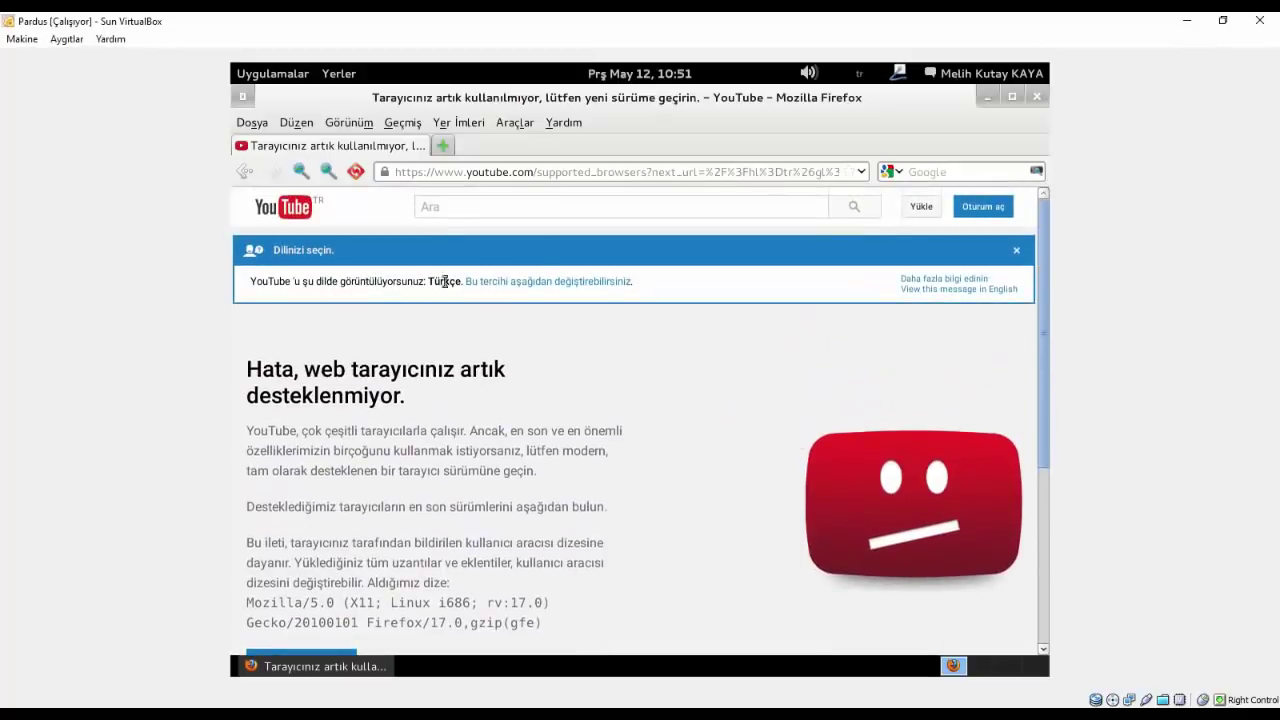
pyautogui.scroll(-1, 540, 288)
pyautogui.scroll(-2, 540, 288)
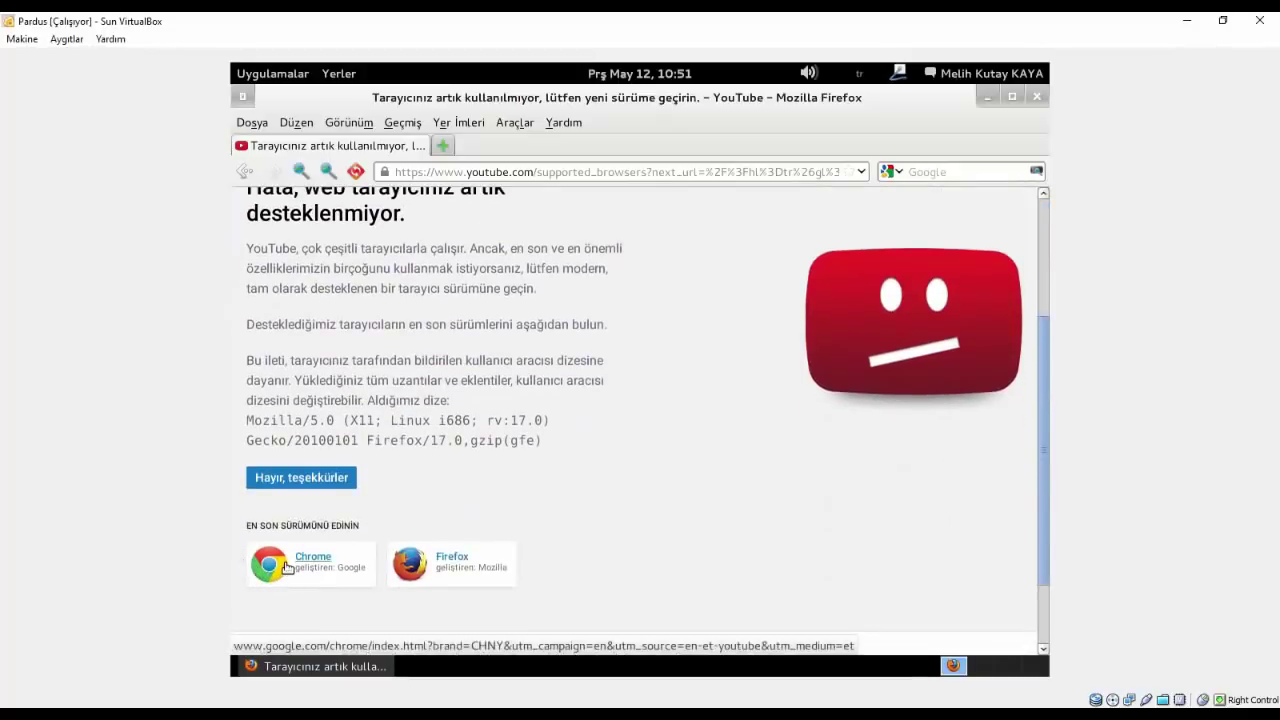
pyautogui.scroll(1, 300, 480)
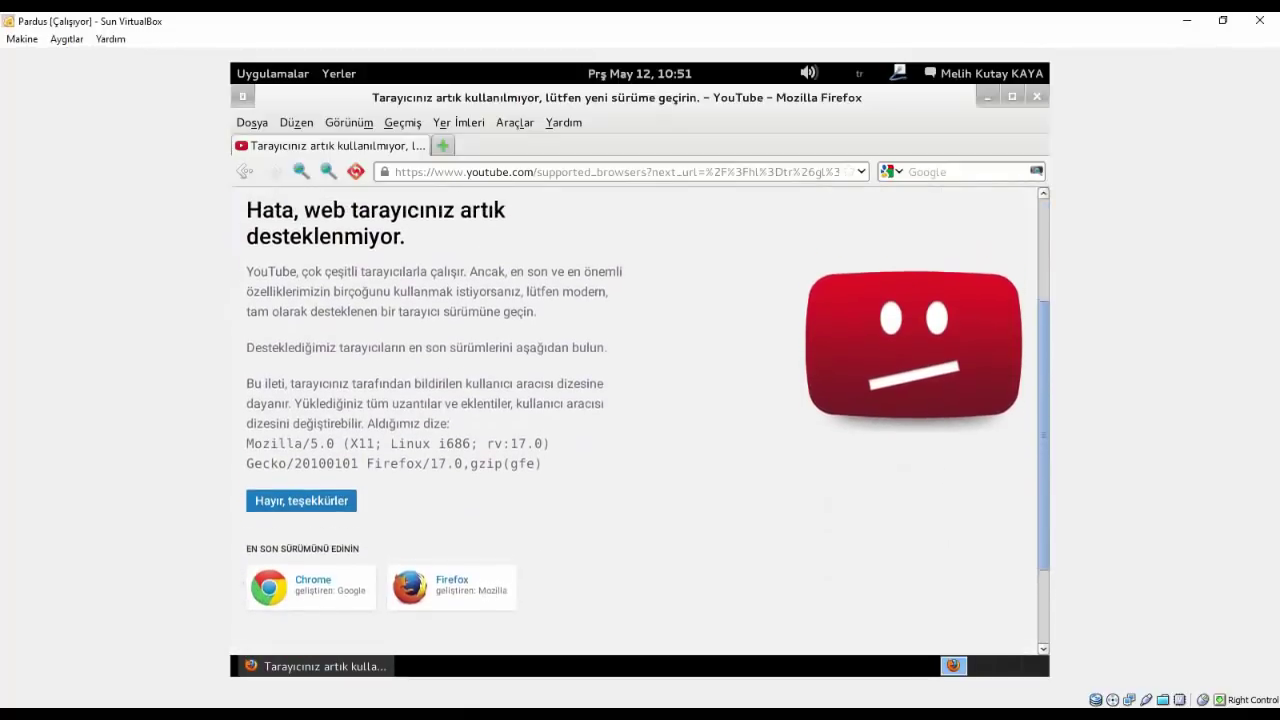
pyautogui.click(327, 524)
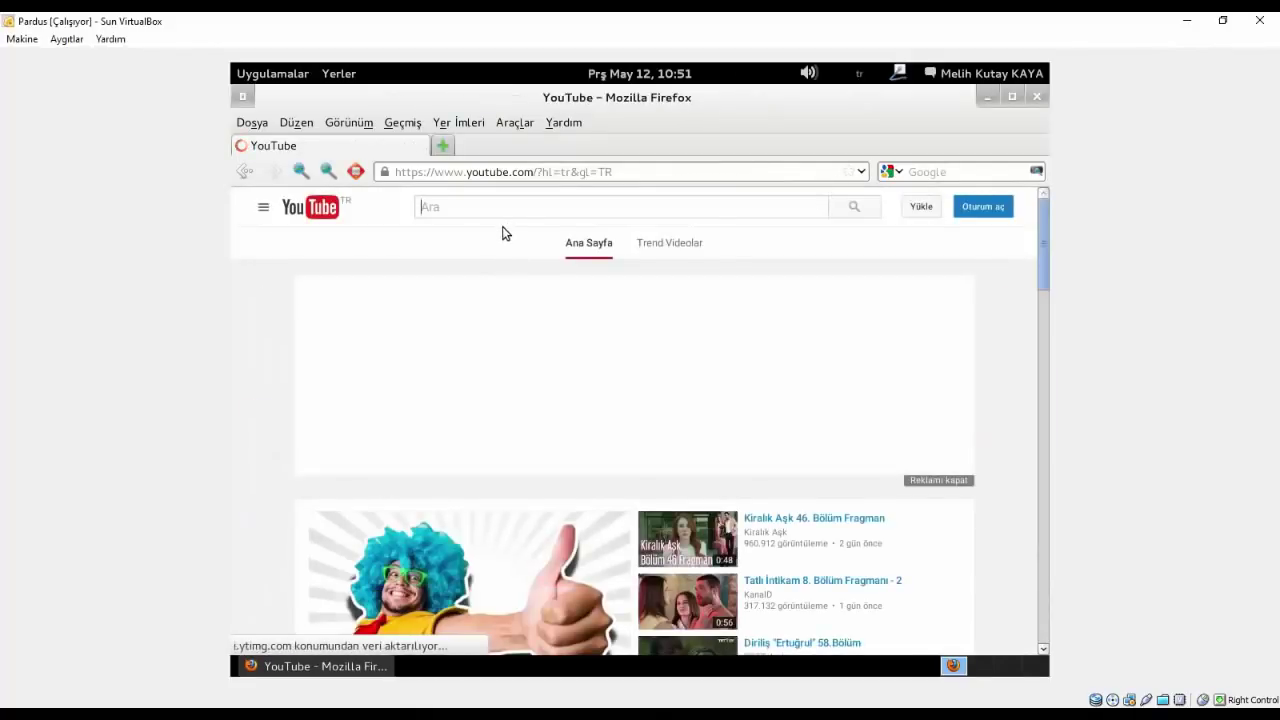
# - Search YouTube for the person's channel by their full name
pyautogui.click(449, 208)
pyautogui.write('melih k')
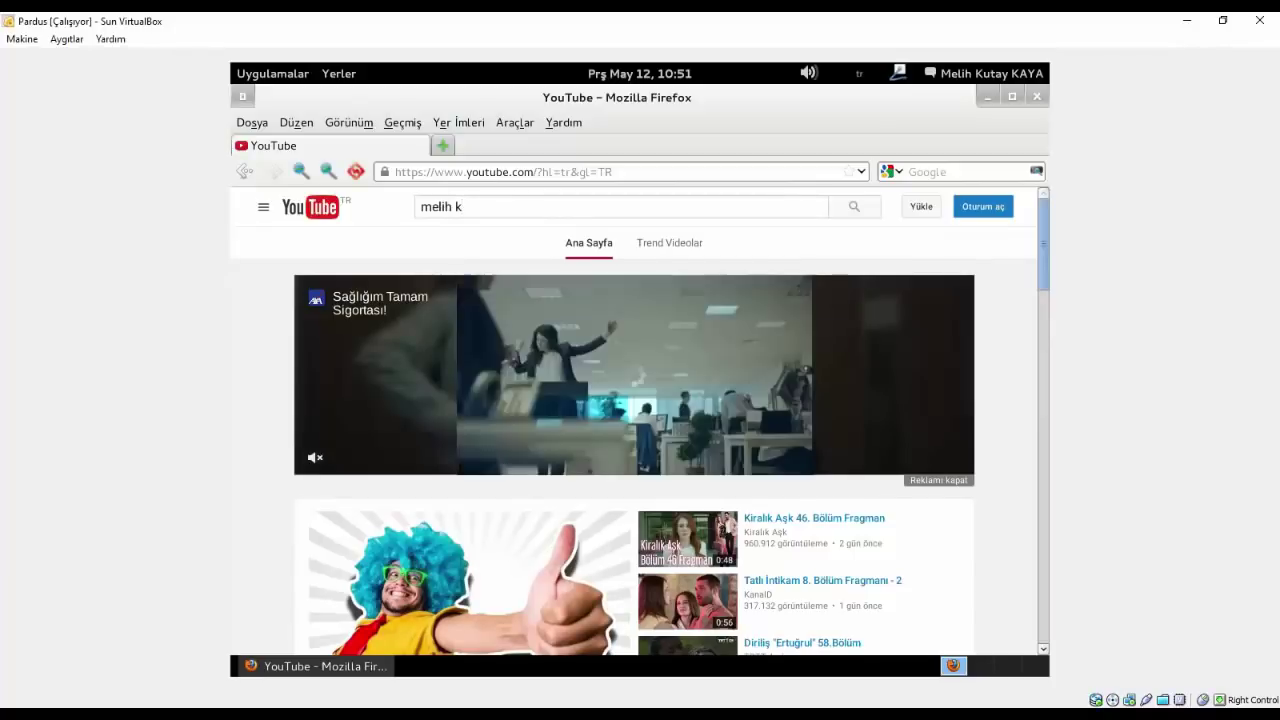
pyautogui.write('ıt')
pyautogui.press('BackSpace')
pyautogui.press('BackSpace')
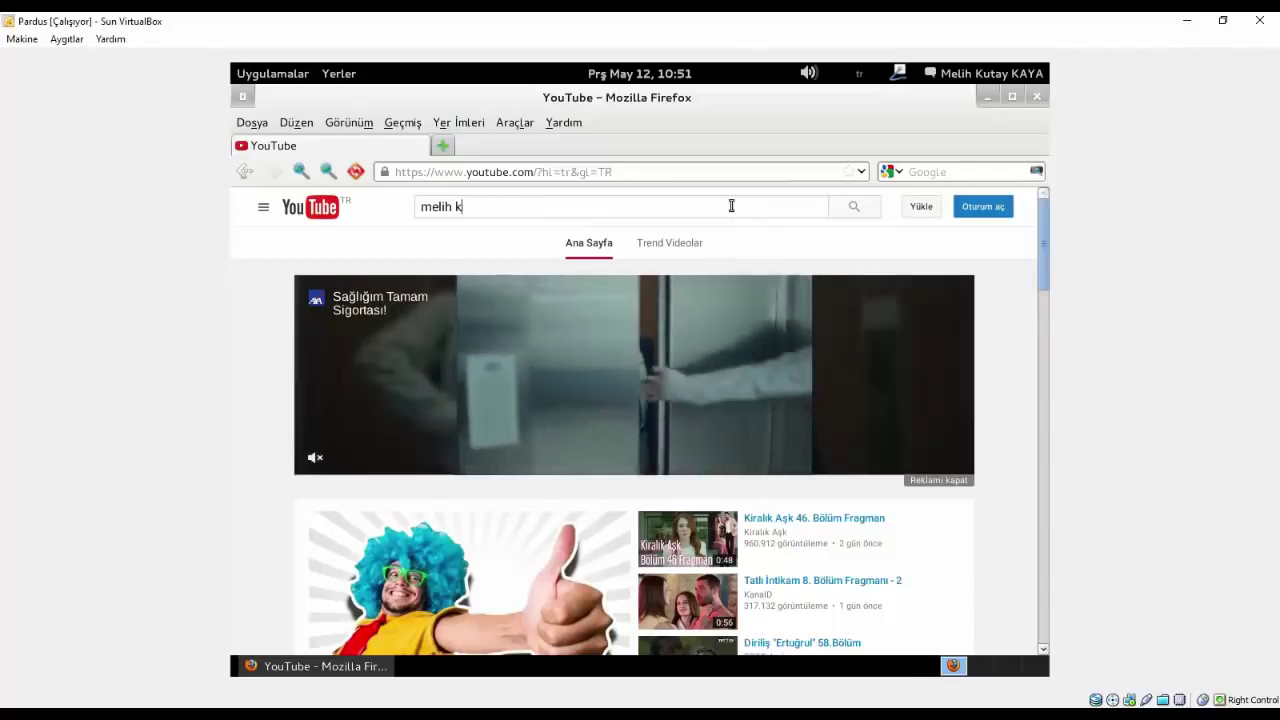
pyautogui.write('u')
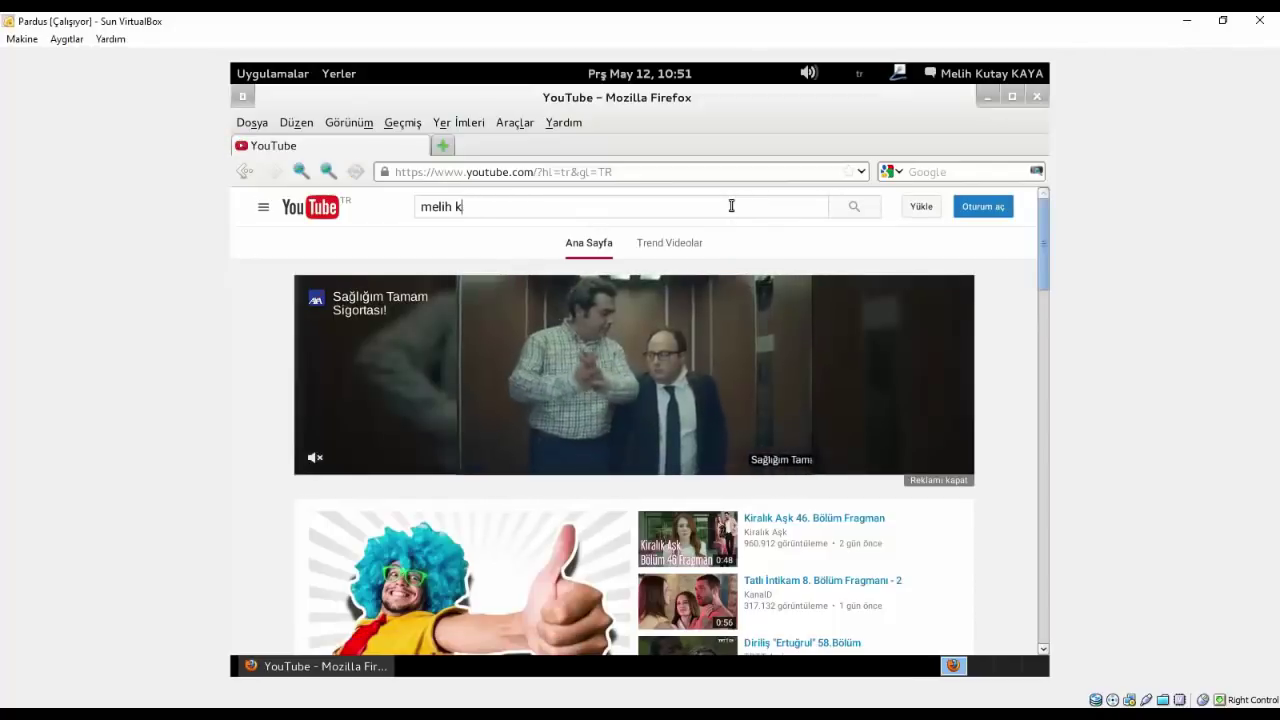
pyautogui.write('tay')
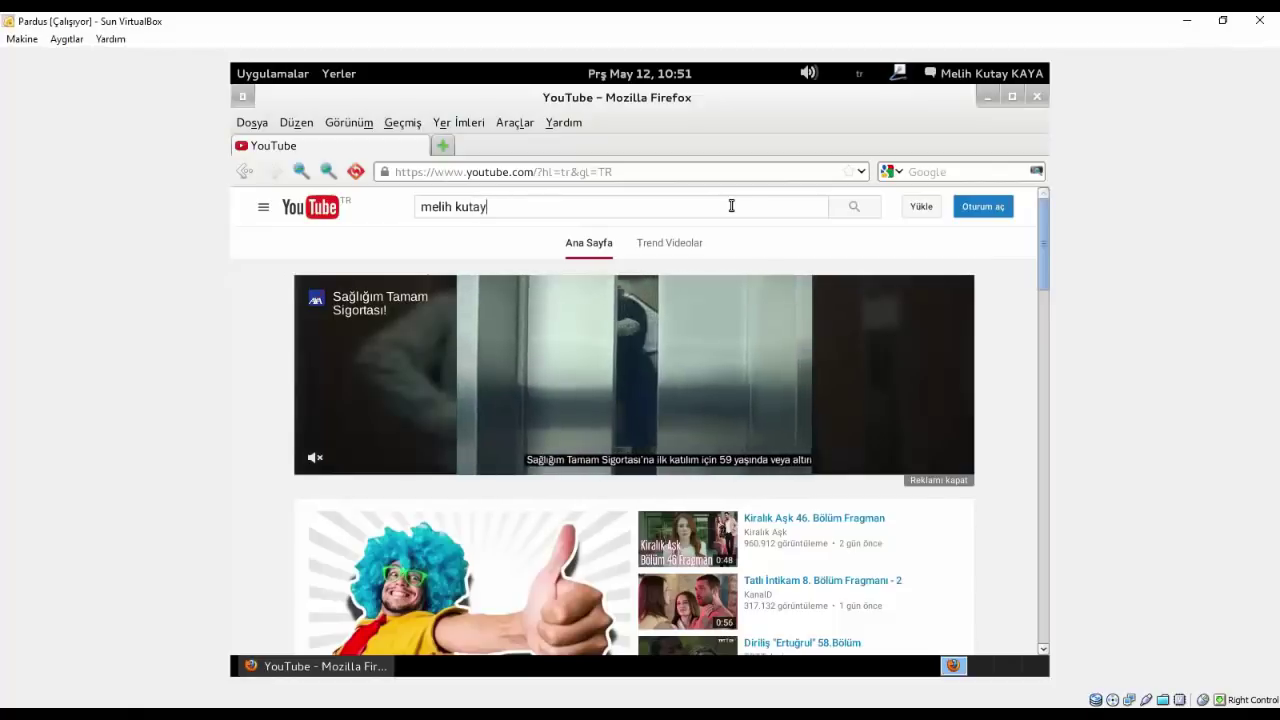
pyautogui.press('Return')
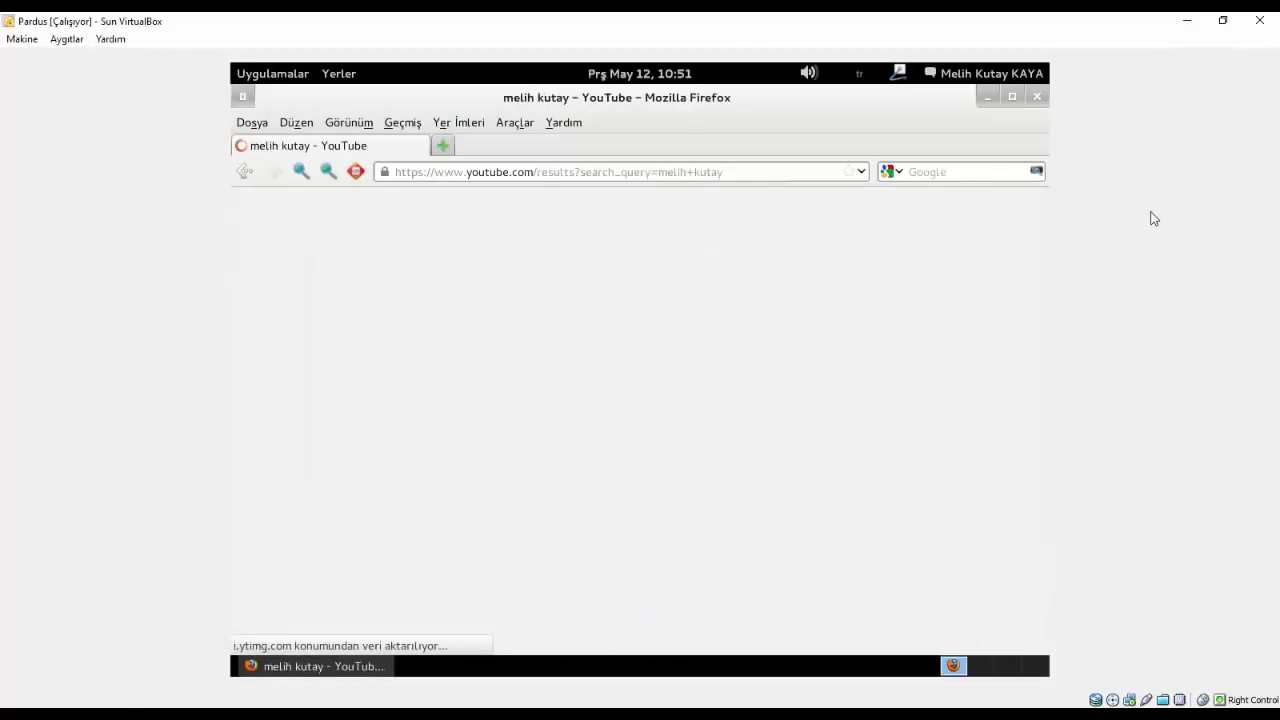
# - Open the first YouTube channel in the results and scroll through its uploads, then back to the top
pyautogui.click(360, 302)
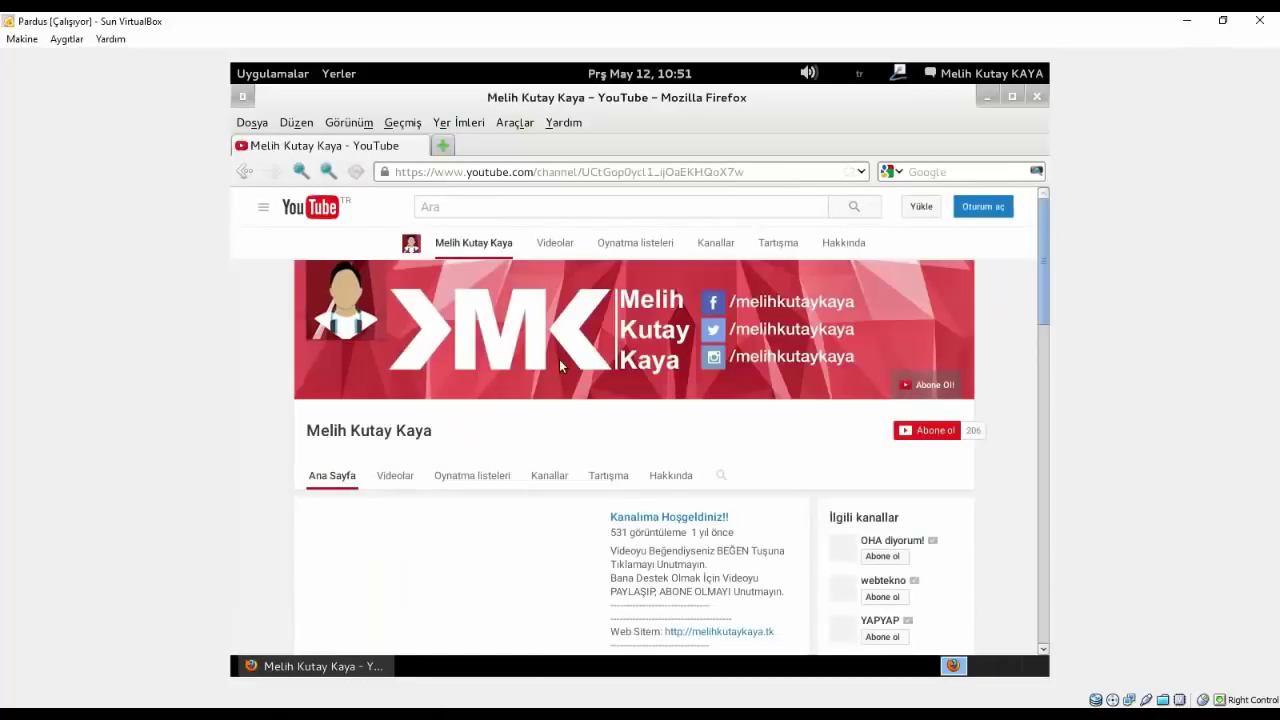
pyautogui.scroll(-1, 559, 359)
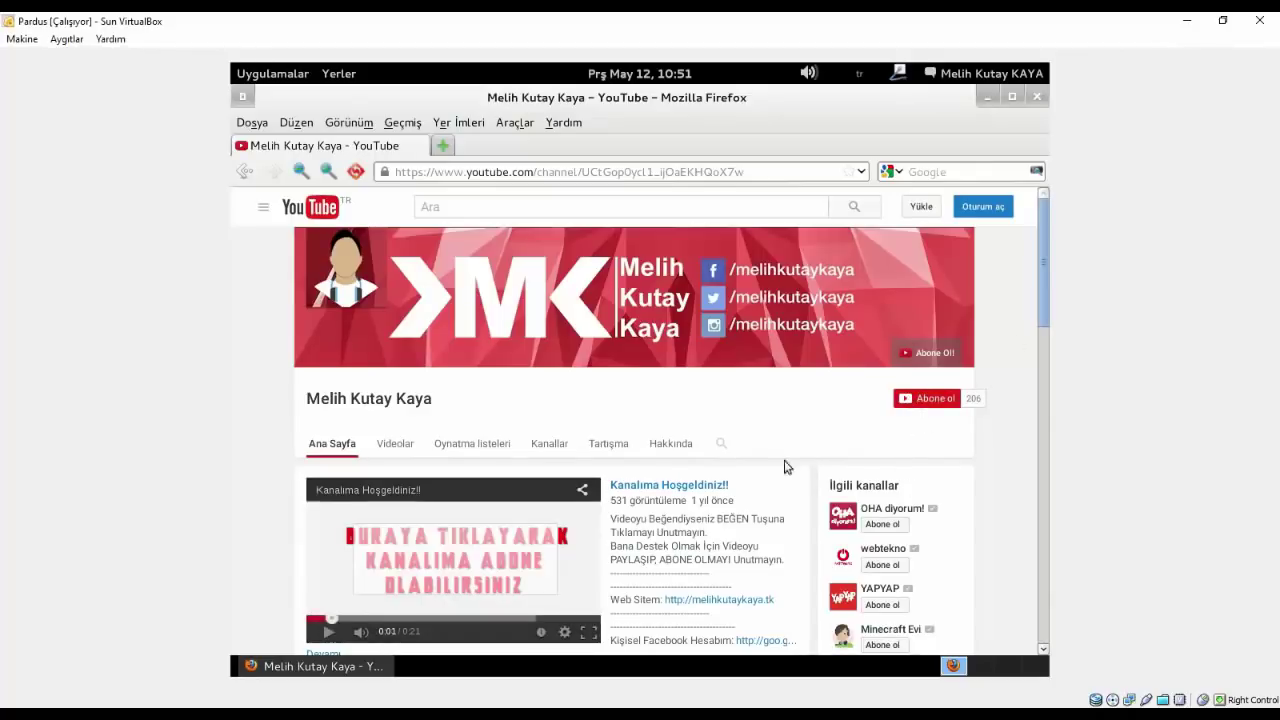
pyautogui.scroll(-1, 1003, 418)
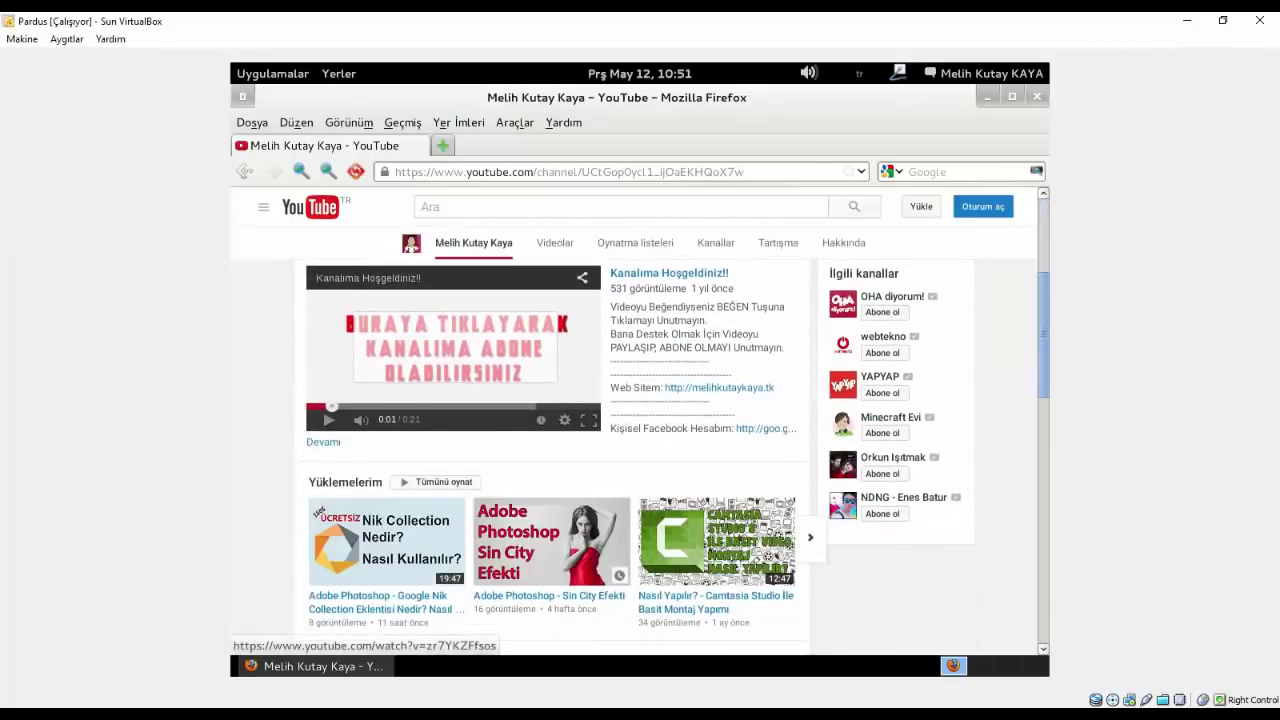
pyautogui.scroll(-4, 566, 518)
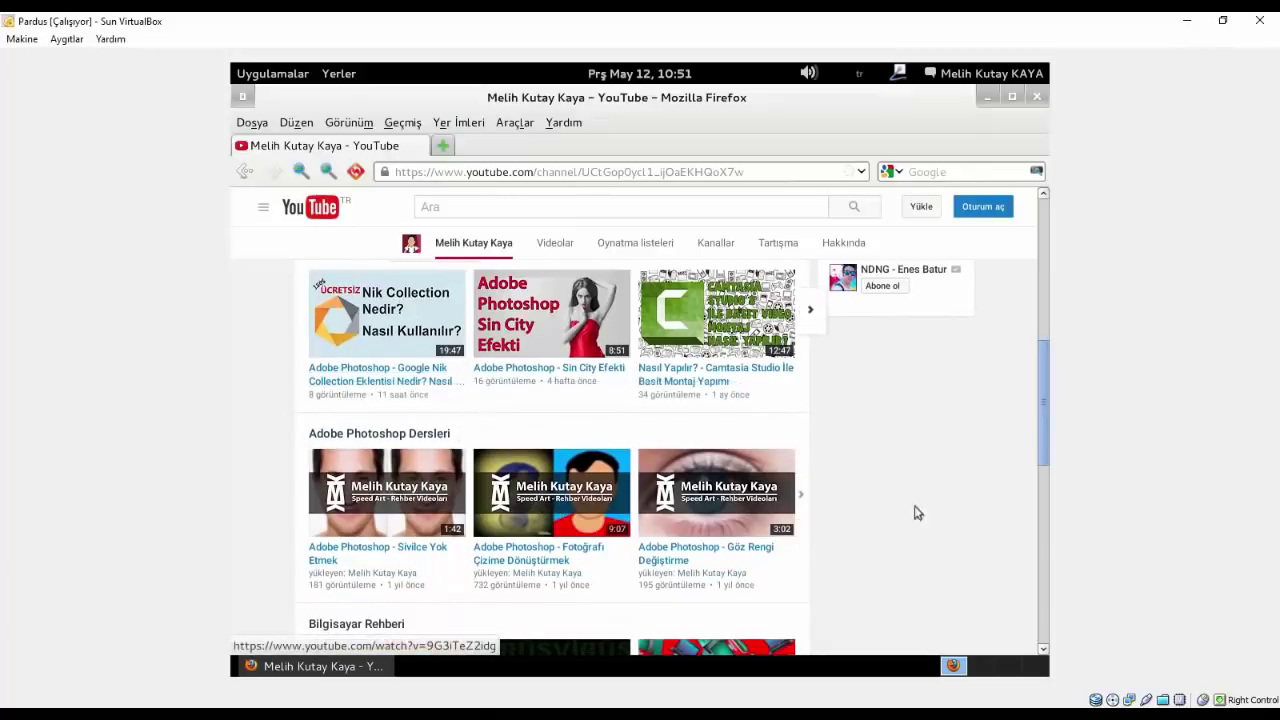
pyautogui.scroll(7, 876, 513)
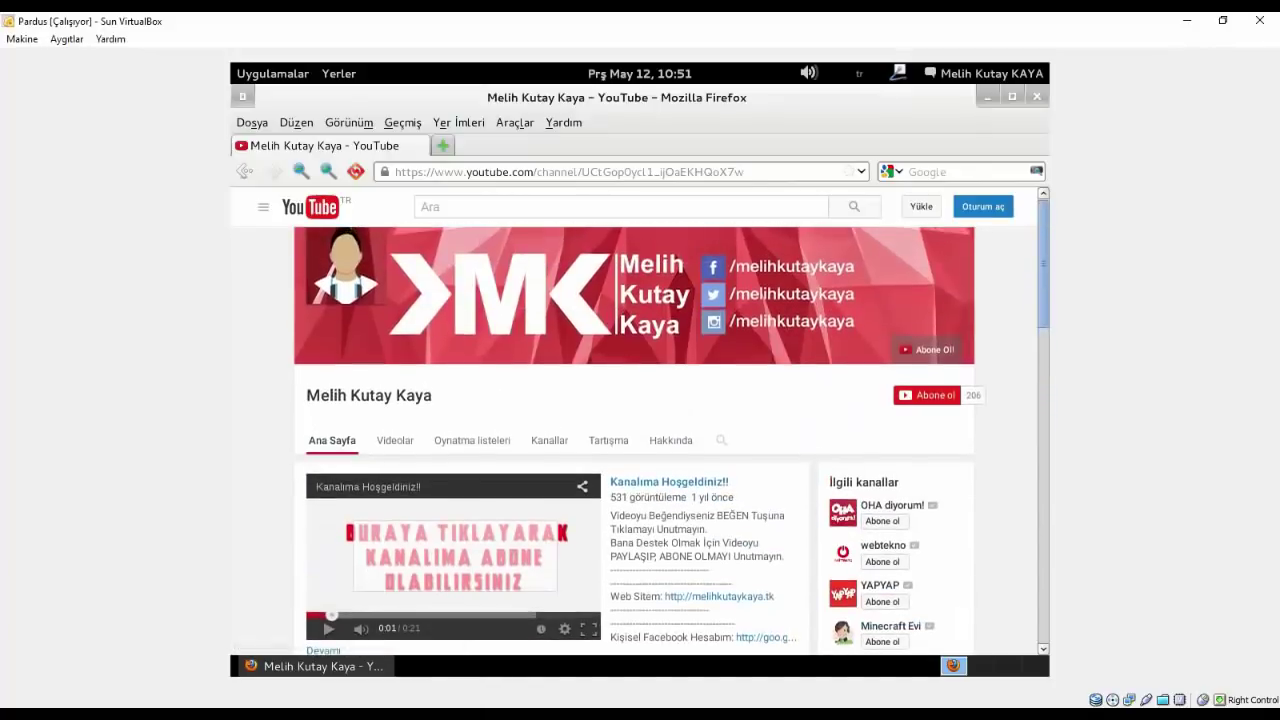
# - Close Firefox and sweep a selection over the Trash and home desktop icons
pyautogui.click(1037, 96)
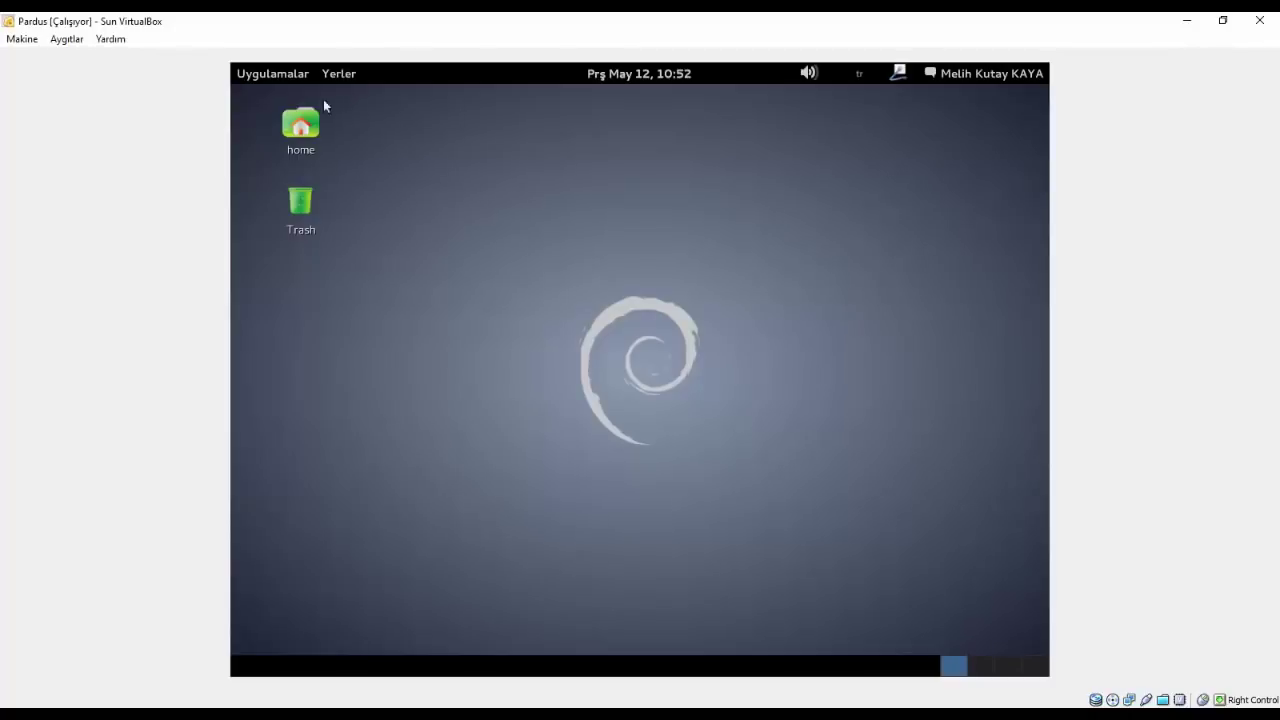
pyautogui.moveTo(405, 97); pyautogui.dragTo(362, 314)
pyautogui.moveTo(363, 574); pyautogui.dragTo(236, 84)
# - Show the Oyunlar (Games) category of Uygulamalar with PlayOnLinux listed
pyautogui.click(243, 75)
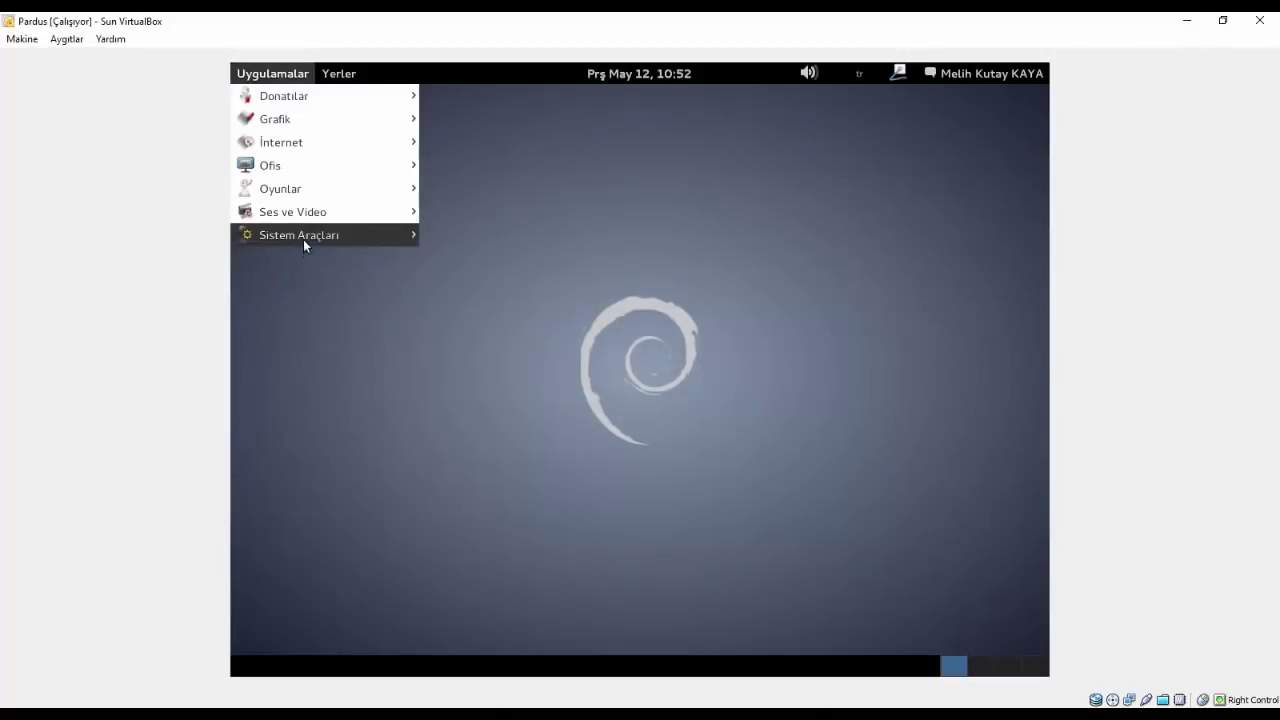
pyautogui.moveTo(300, 214)
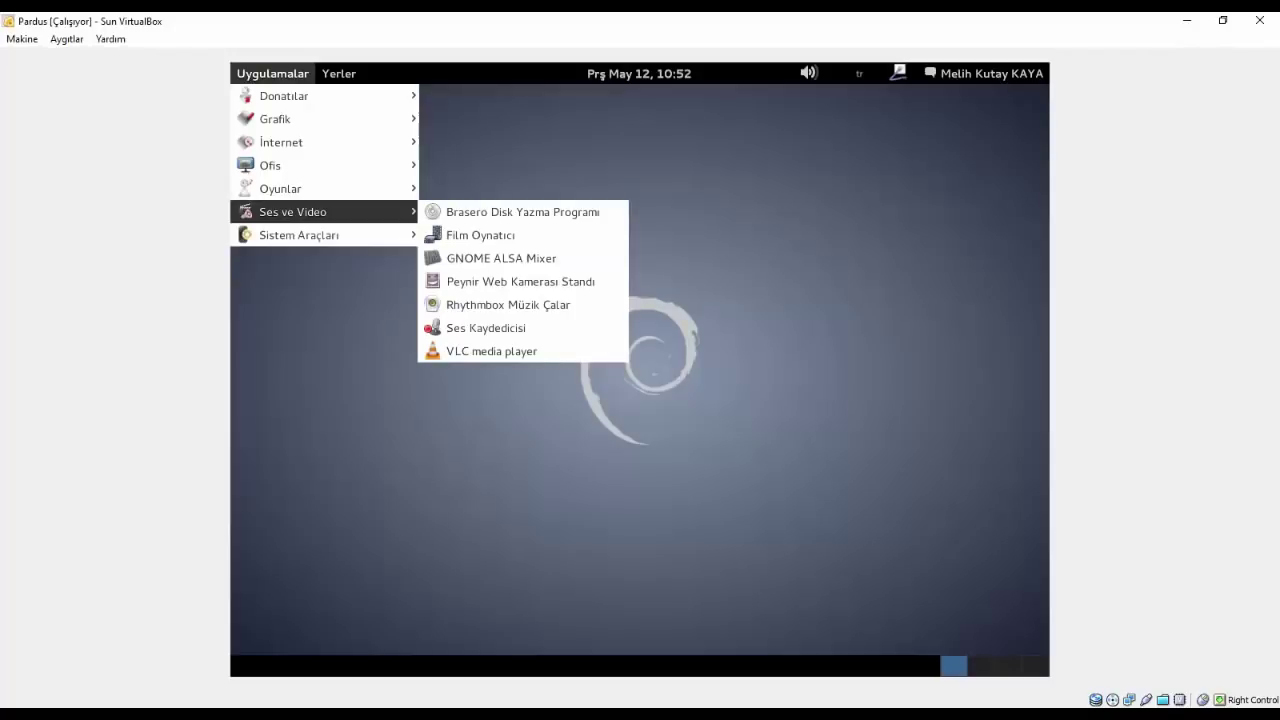
pyautogui.moveTo(294, 192)
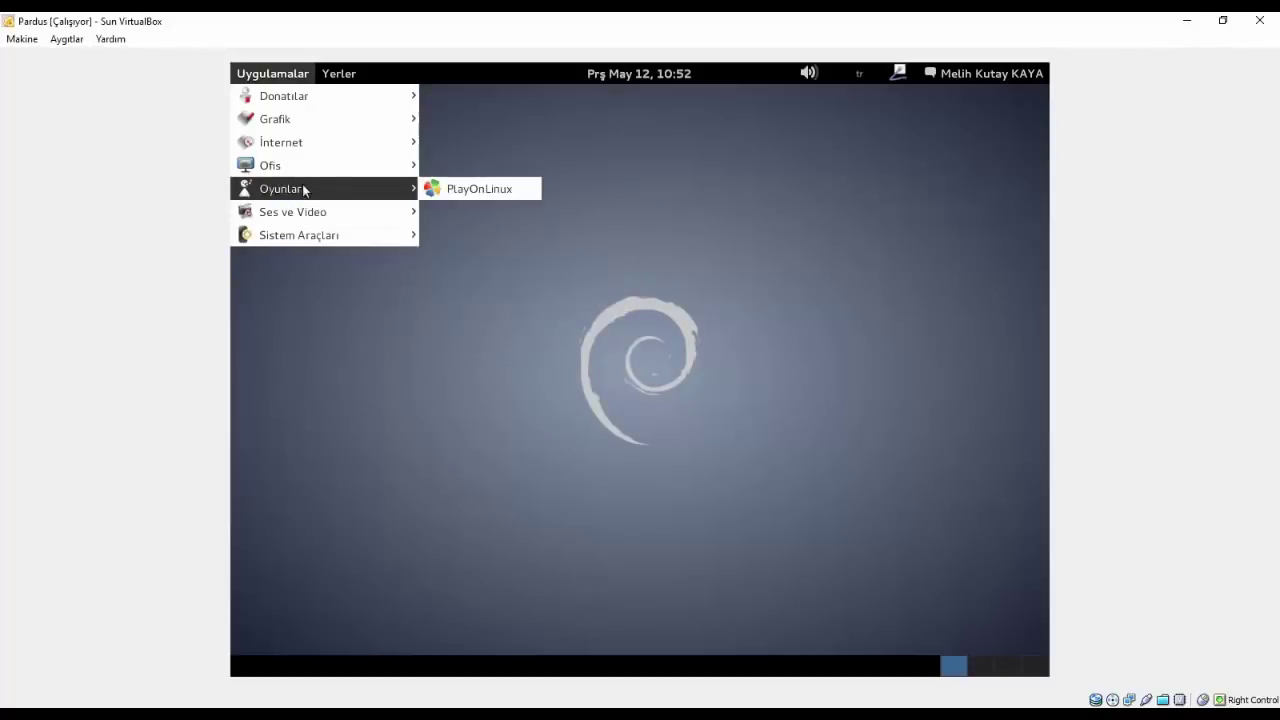
# - Launch PlayOnLinux from Oyunlar, answer Evet to the compatibility prompt, and dismiss the notices
pyautogui.click(430, 186)
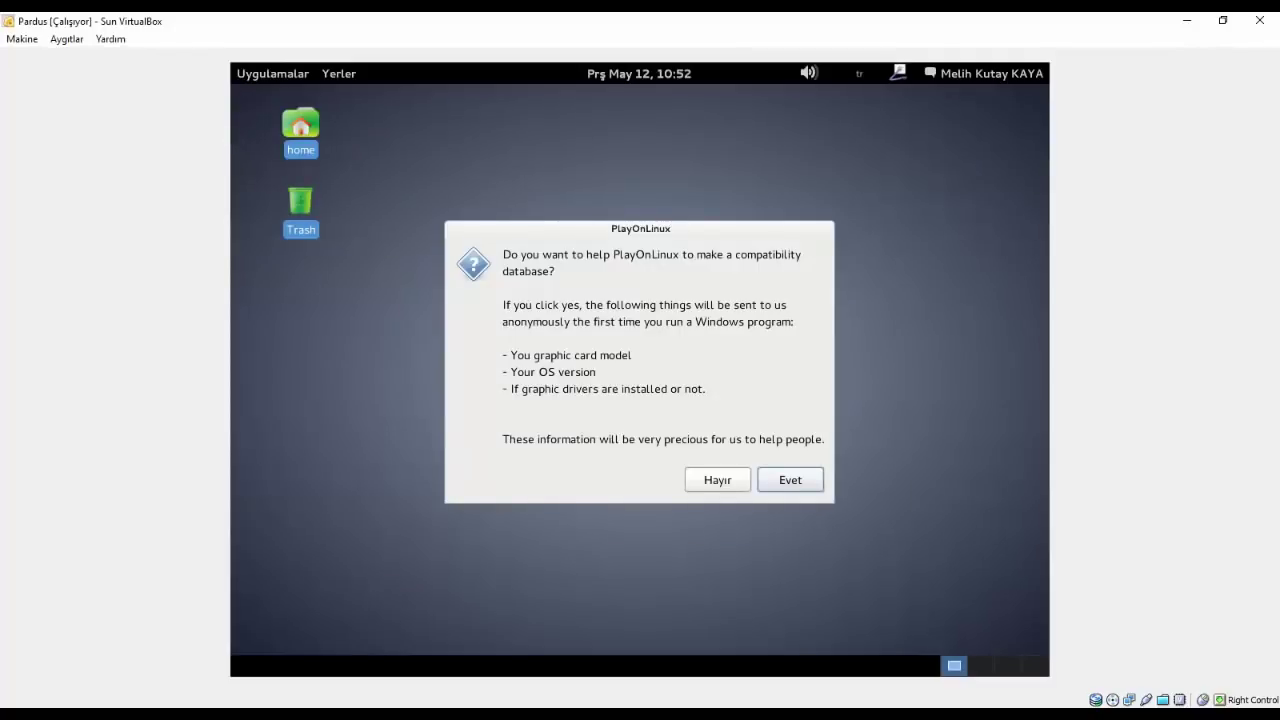
pyautogui.click(817, 478)
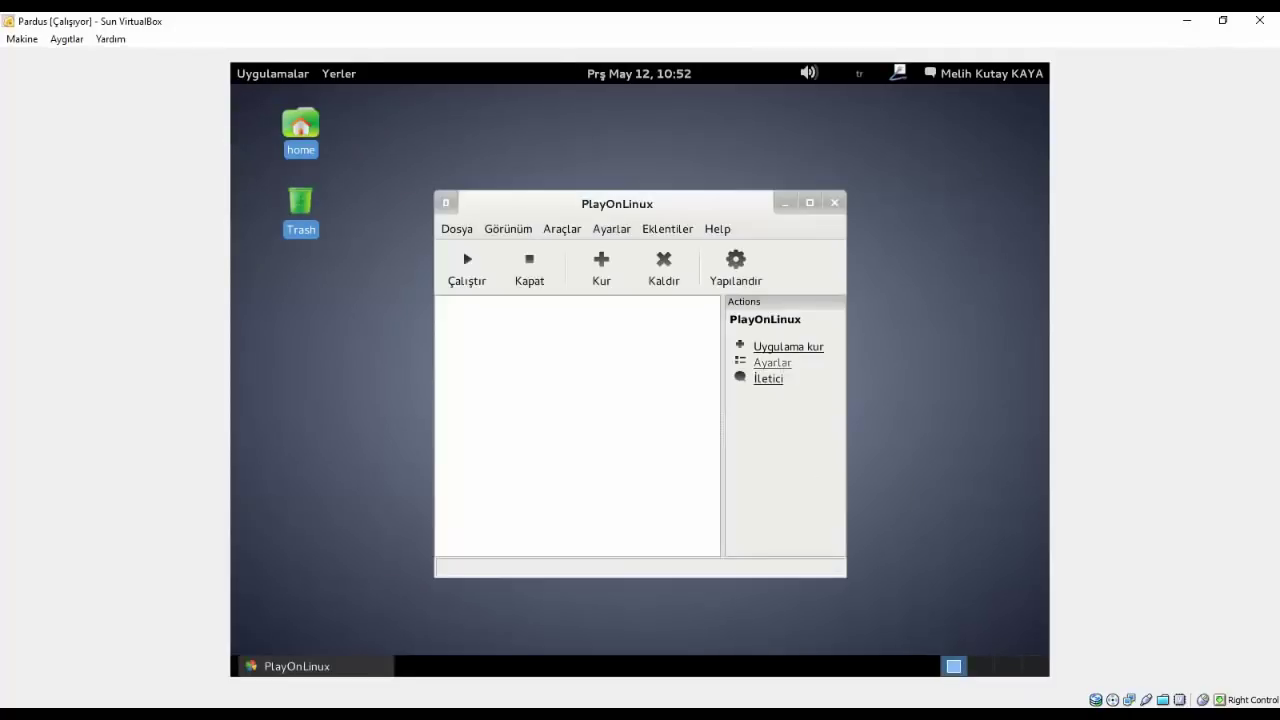
pyautogui.click(466, 268)
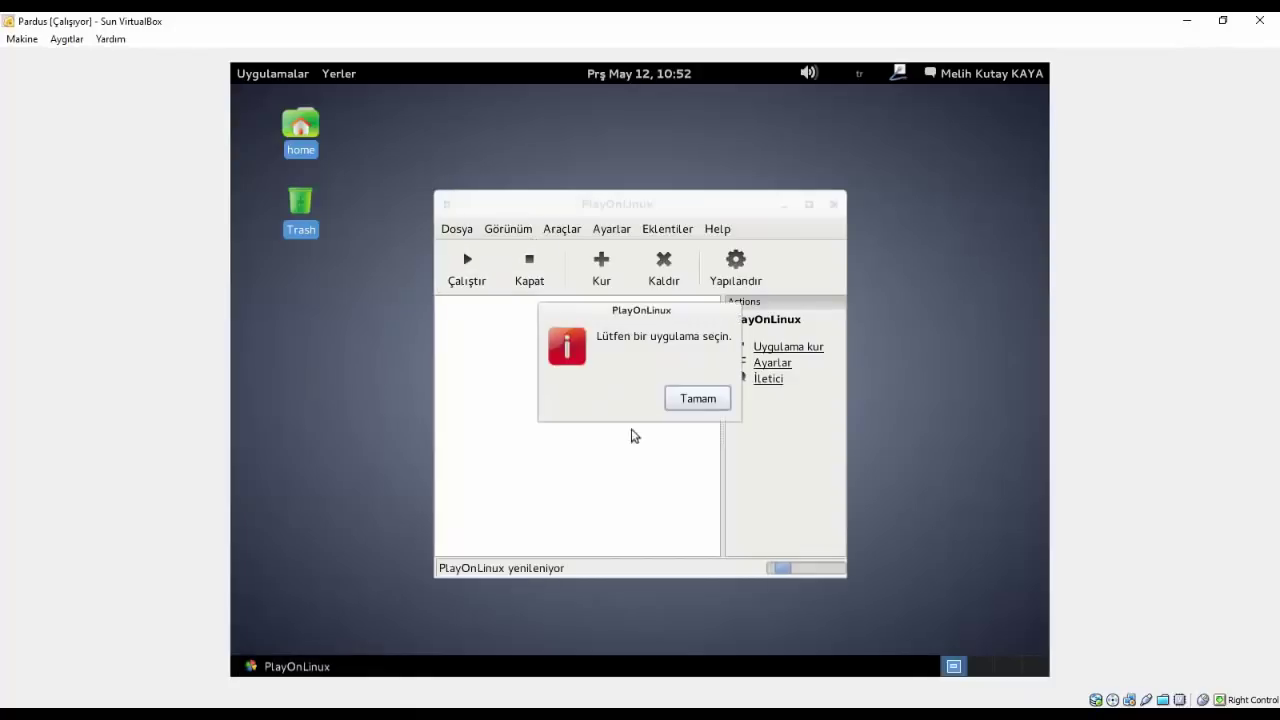
pyautogui.click(696, 402)
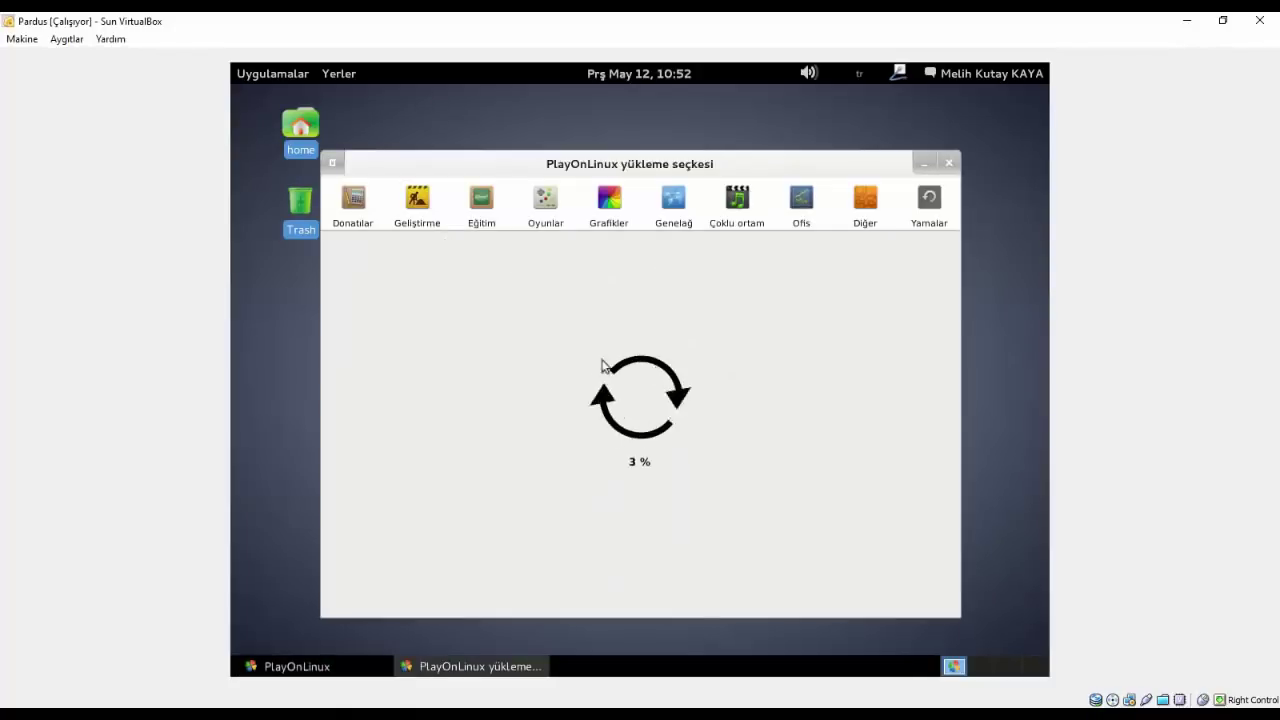
pyautogui.click(942, 168)
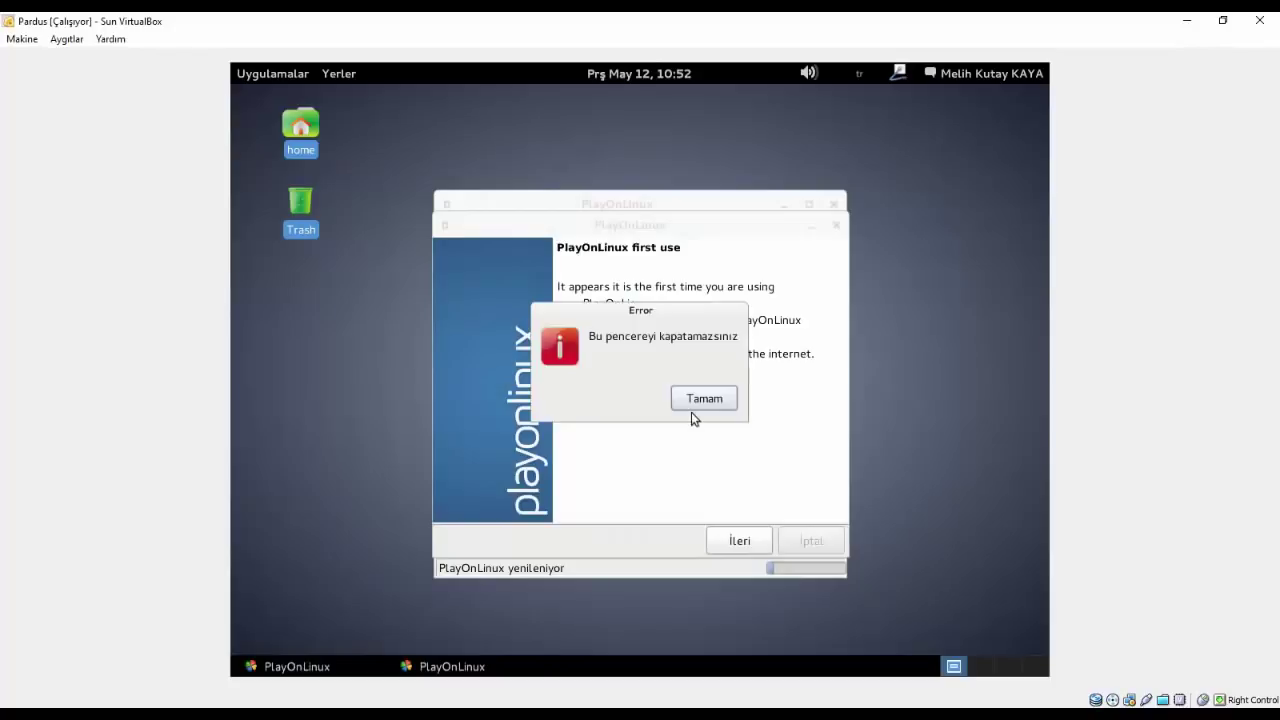
pyautogui.click(694, 400)
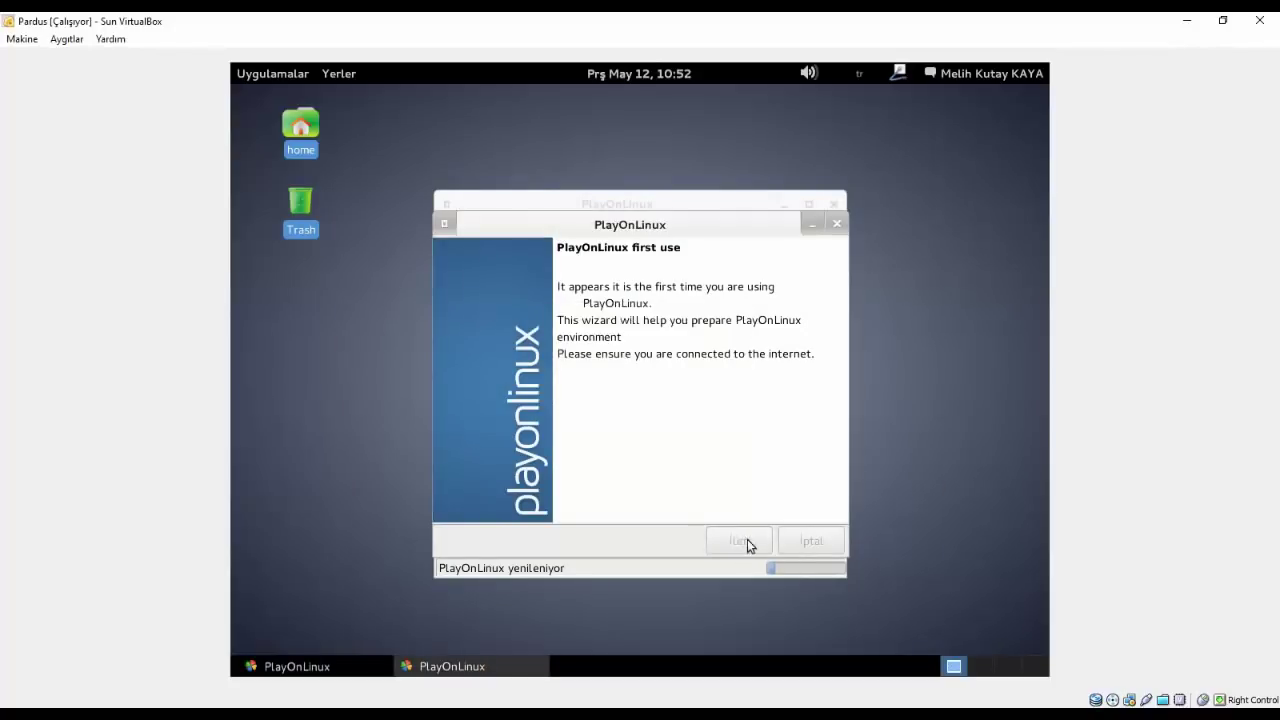
# - Advance the first-use wizard with İleri to the Microsoft fonts page, dismissing the close error
pyautogui.click(745, 541)
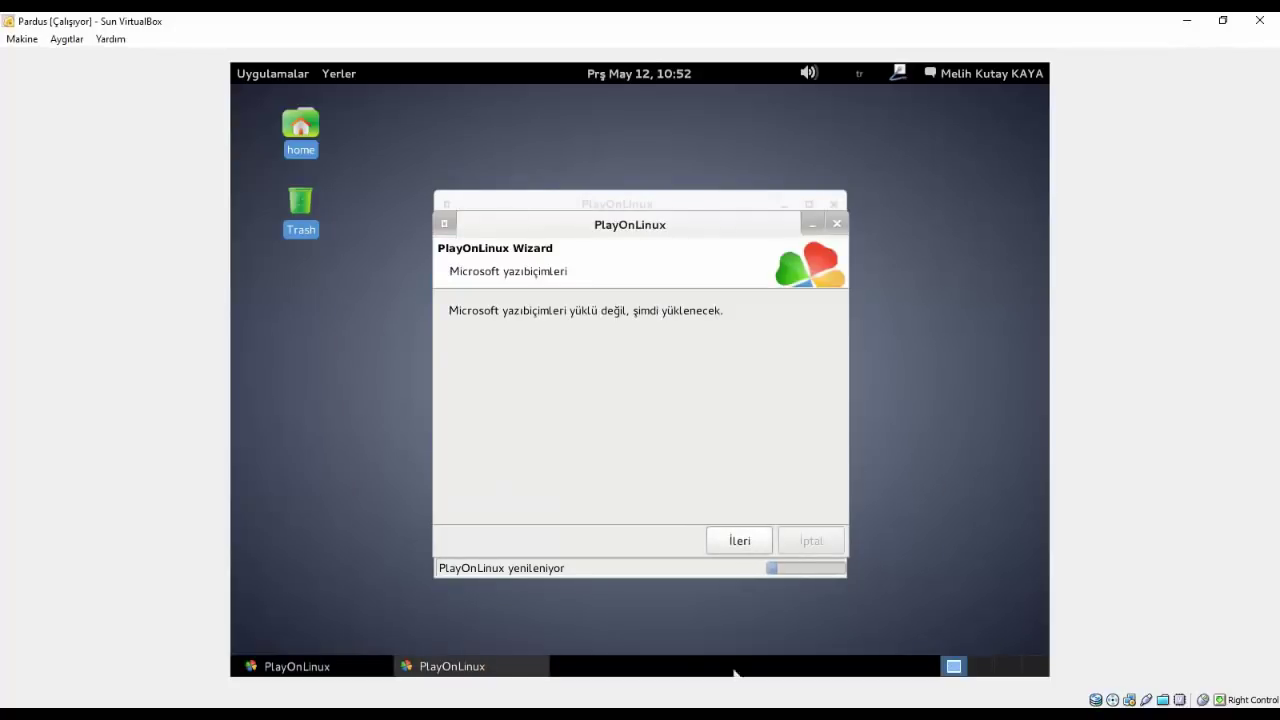
pyautogui.moveTo(945, 408); pyautogui.dragTo(819, 282)
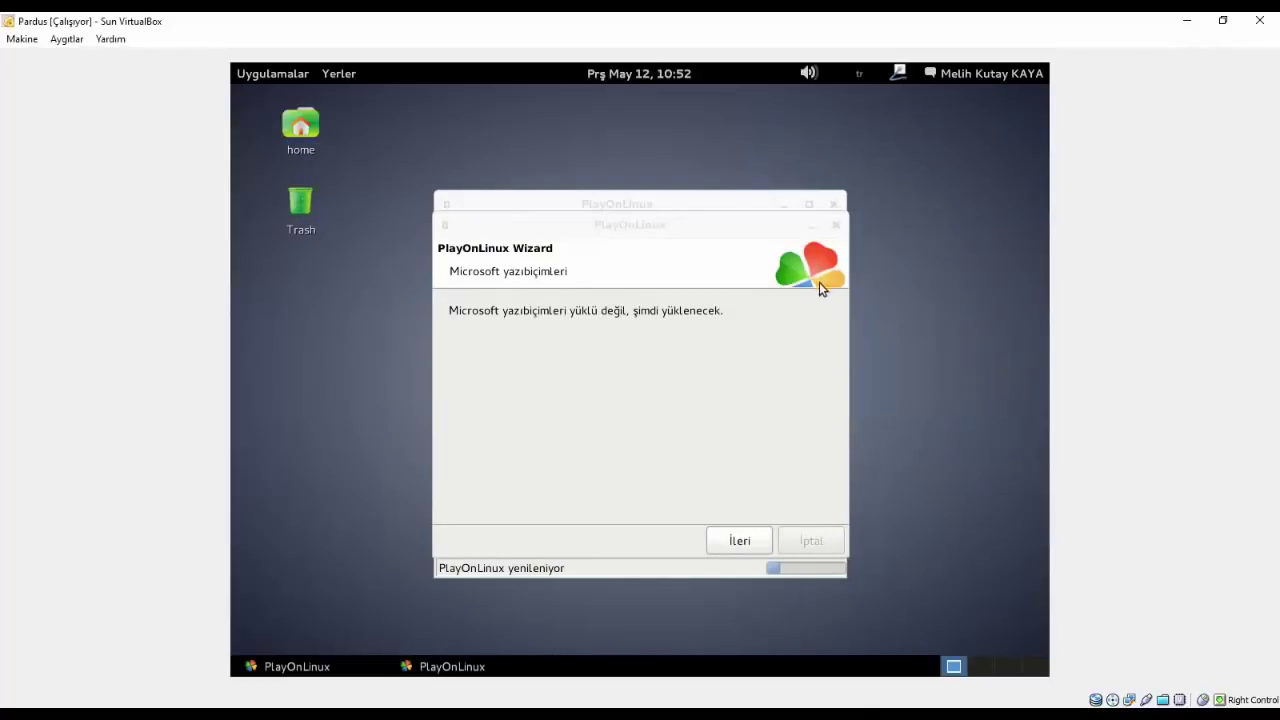
pyautogui.click(836, 225)
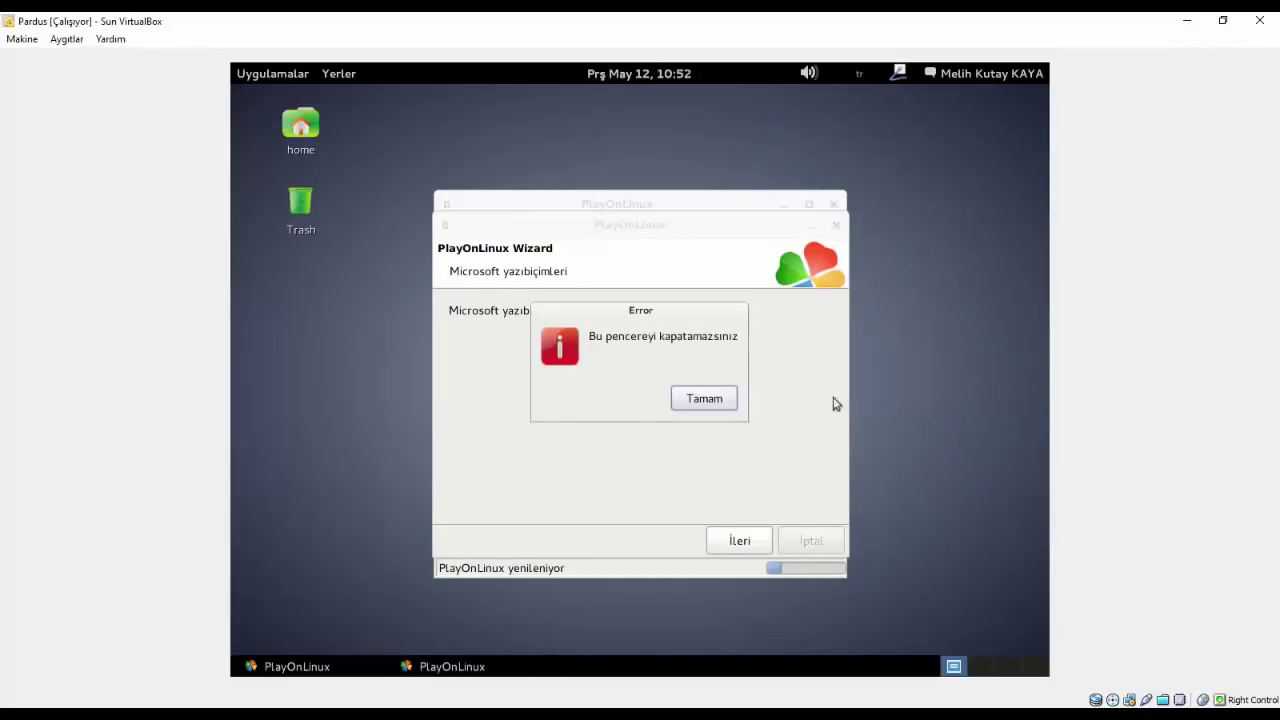
pyautogui.moveTo(908, 435); pyautogui.dragTo(548, 377)
pyautogui.click(705, 399)
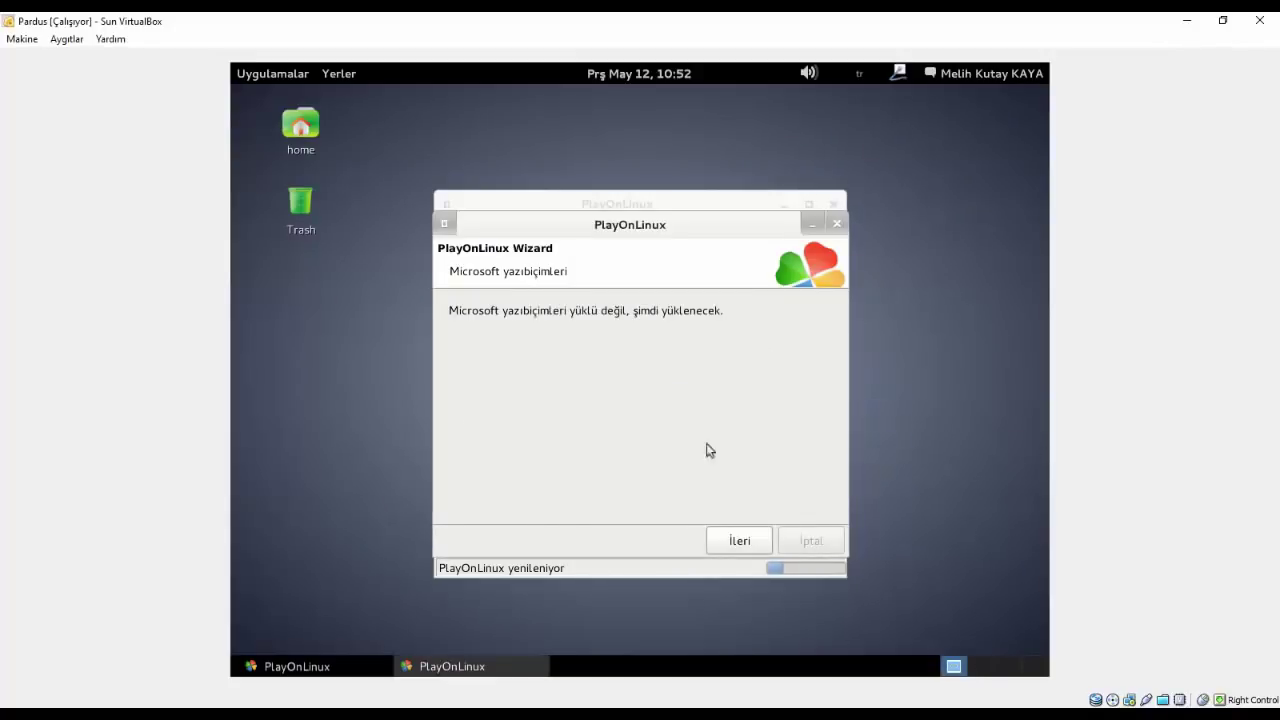
pyautogui.rightClick(707, 665)
pyautogui.press('Escape')
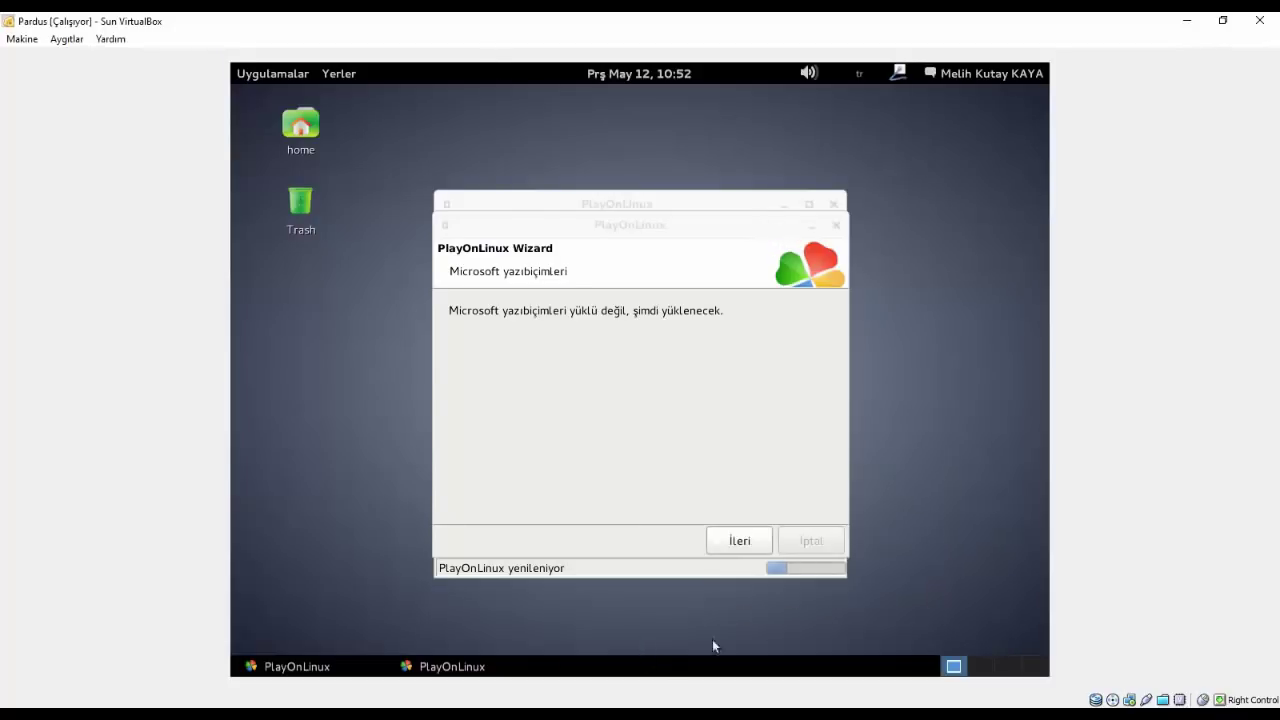
# - Accept the Microsoft fonts licence with Kabul Ediyorum and start the font download
pyautogui.click(739, 540)
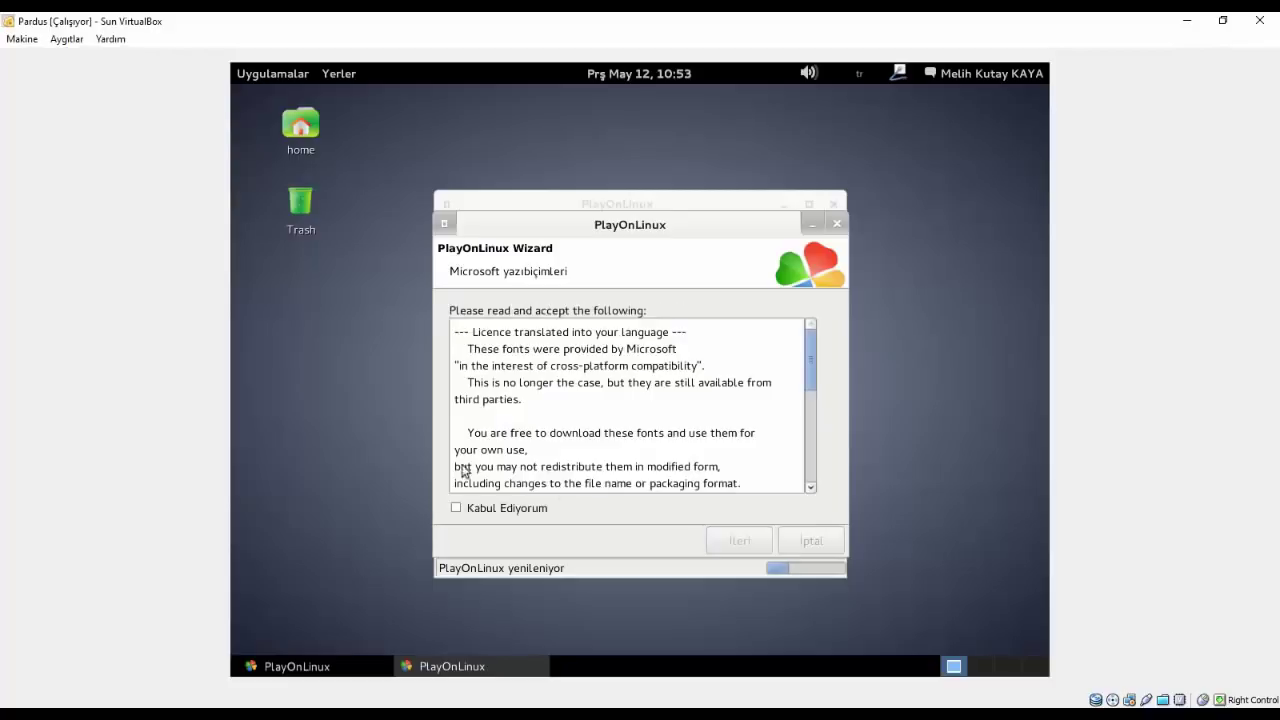
pyautogui.click(470, 506)
pyautogui.click(762, 548)
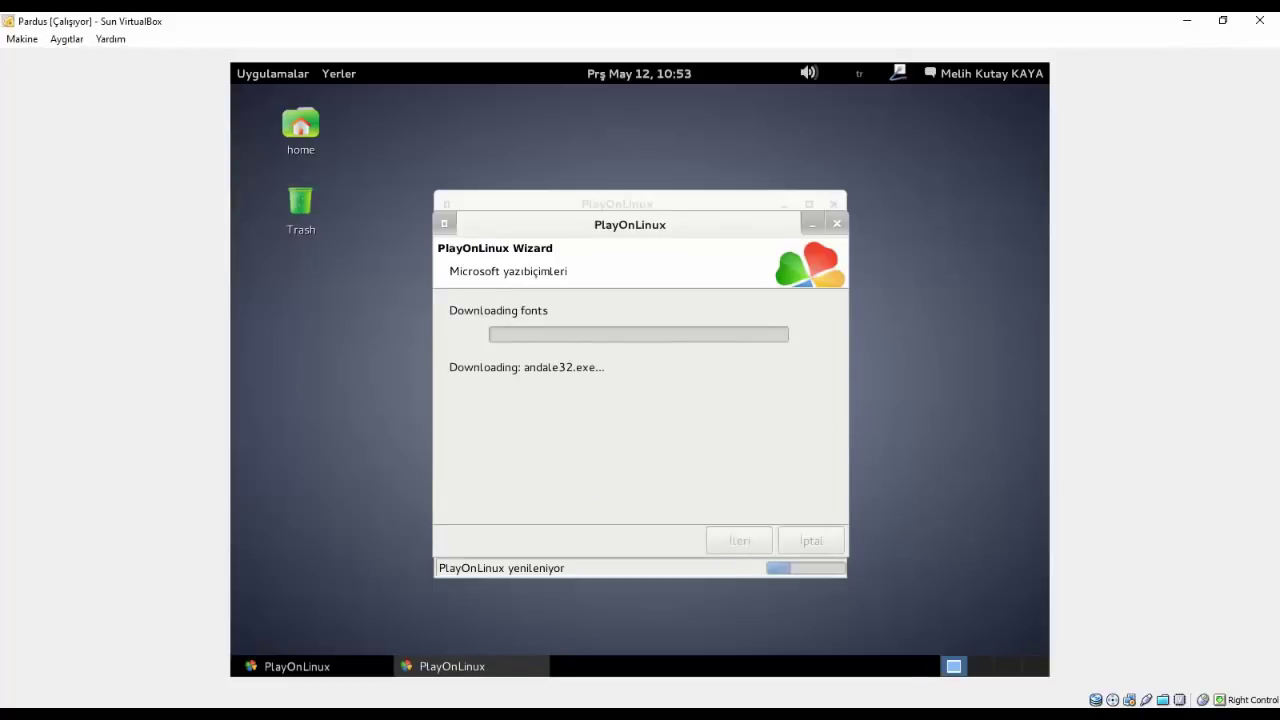
# - Minimise the font wizard and answer Hayır to keep PlayOnLinux's windows open
pyautogui.click(837, 223)
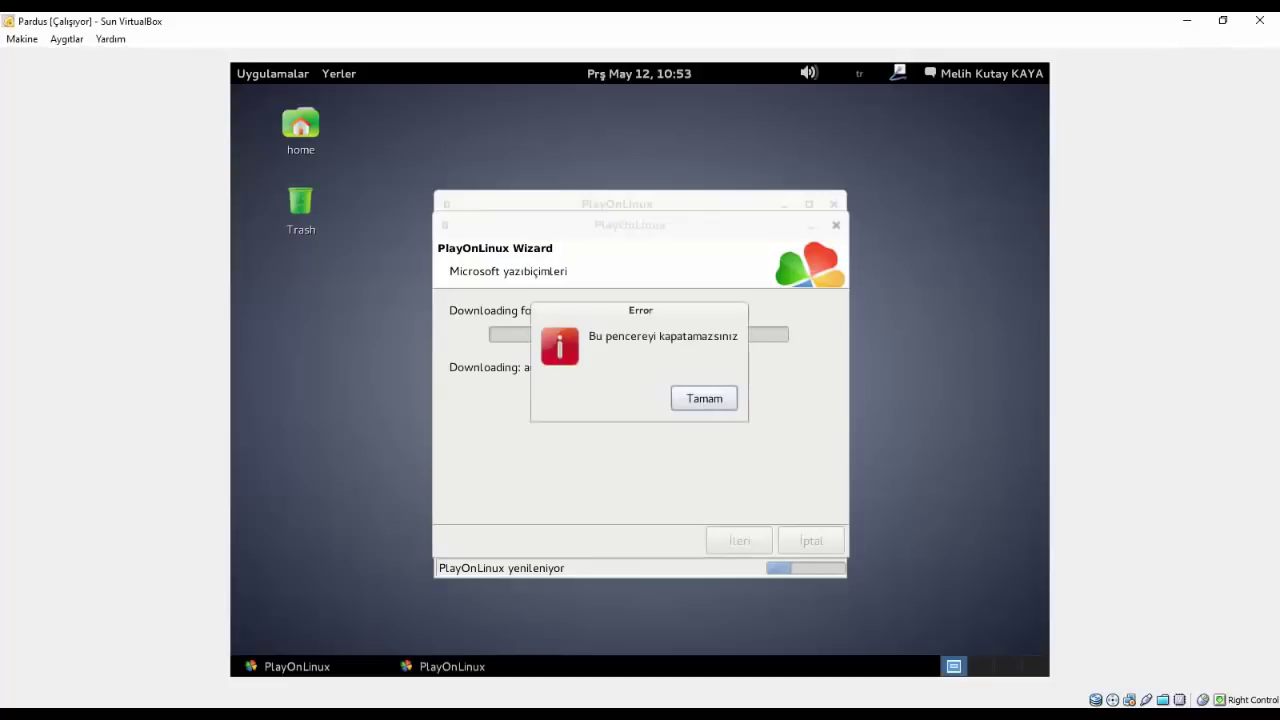
pyautogui.click(712, 402)
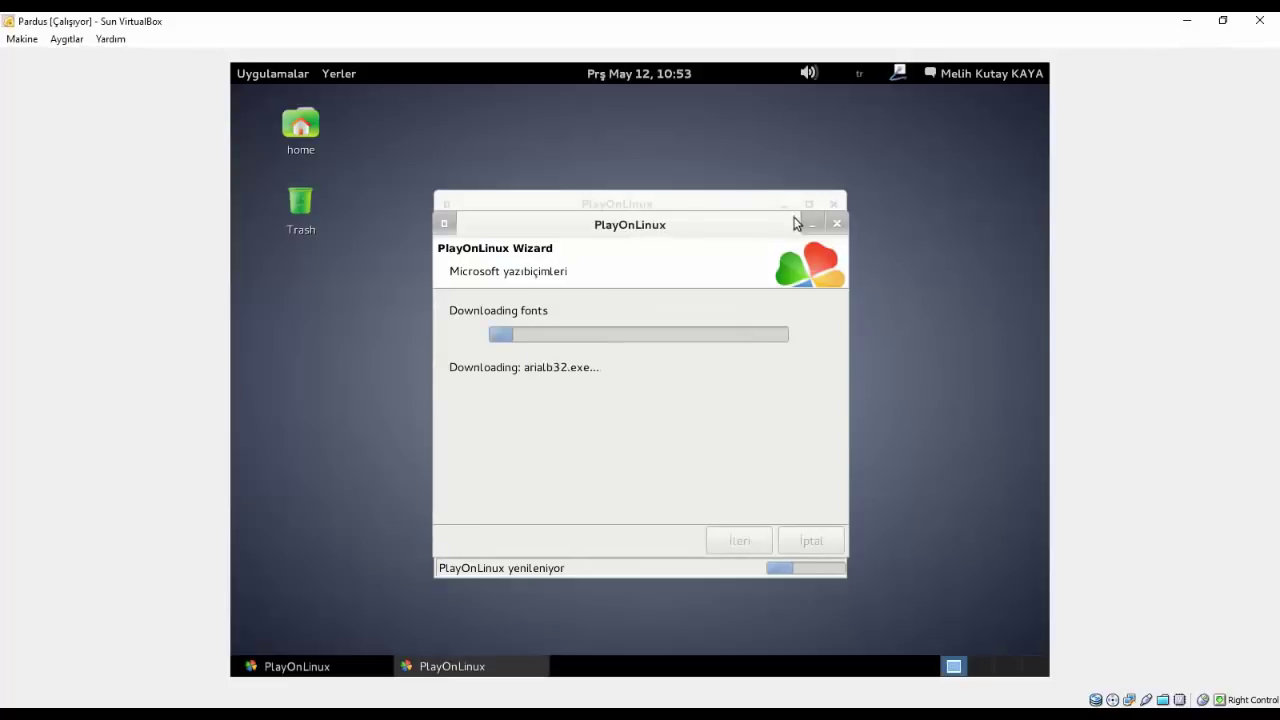
pyautogui.click(811, 224)
pyautogui.click(832, 205)
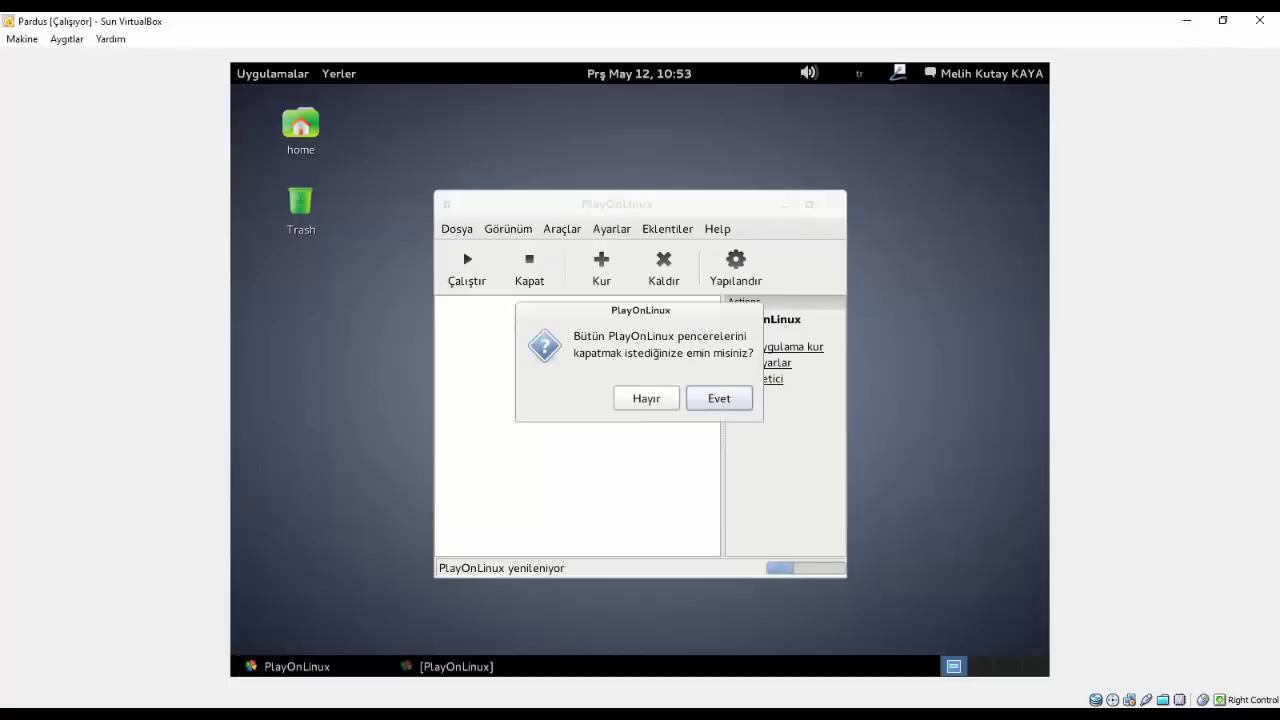
pyautogui.click(640, 398)
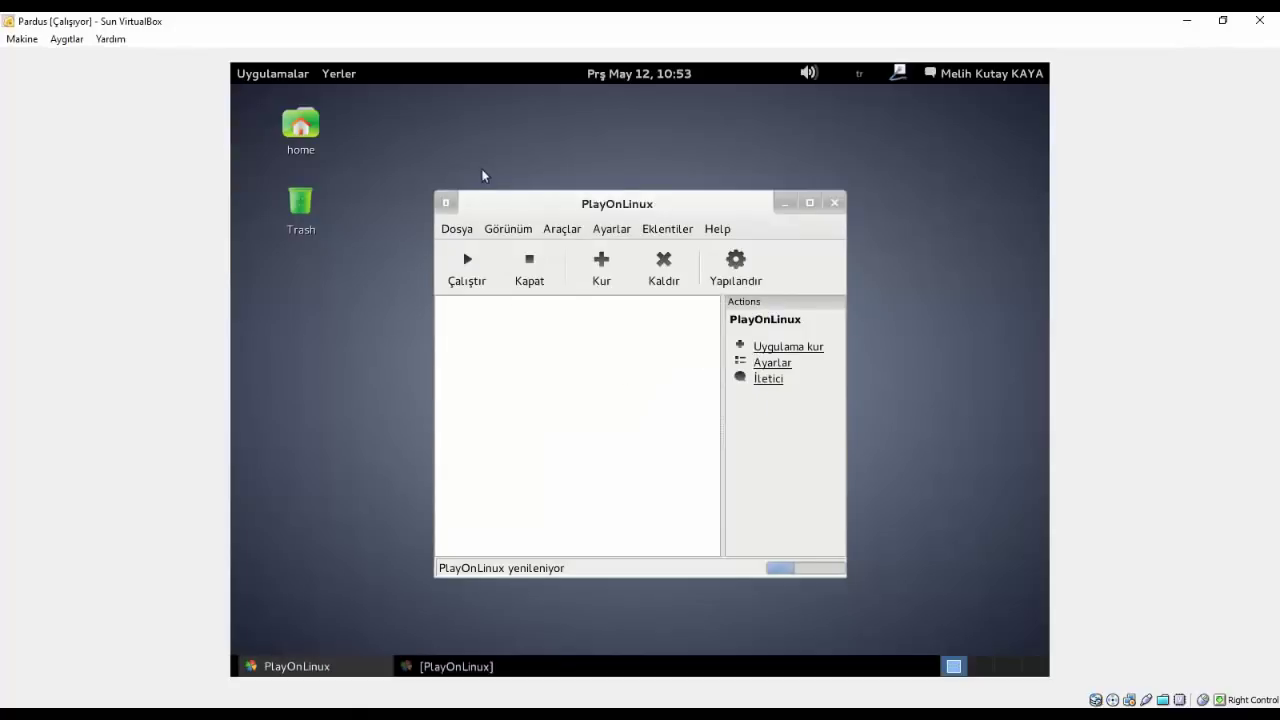
# - Minimise PlayOnLinux and show the Grafik and Donatılar categories in Uygulamalar
pyautogui.click(785, 203)
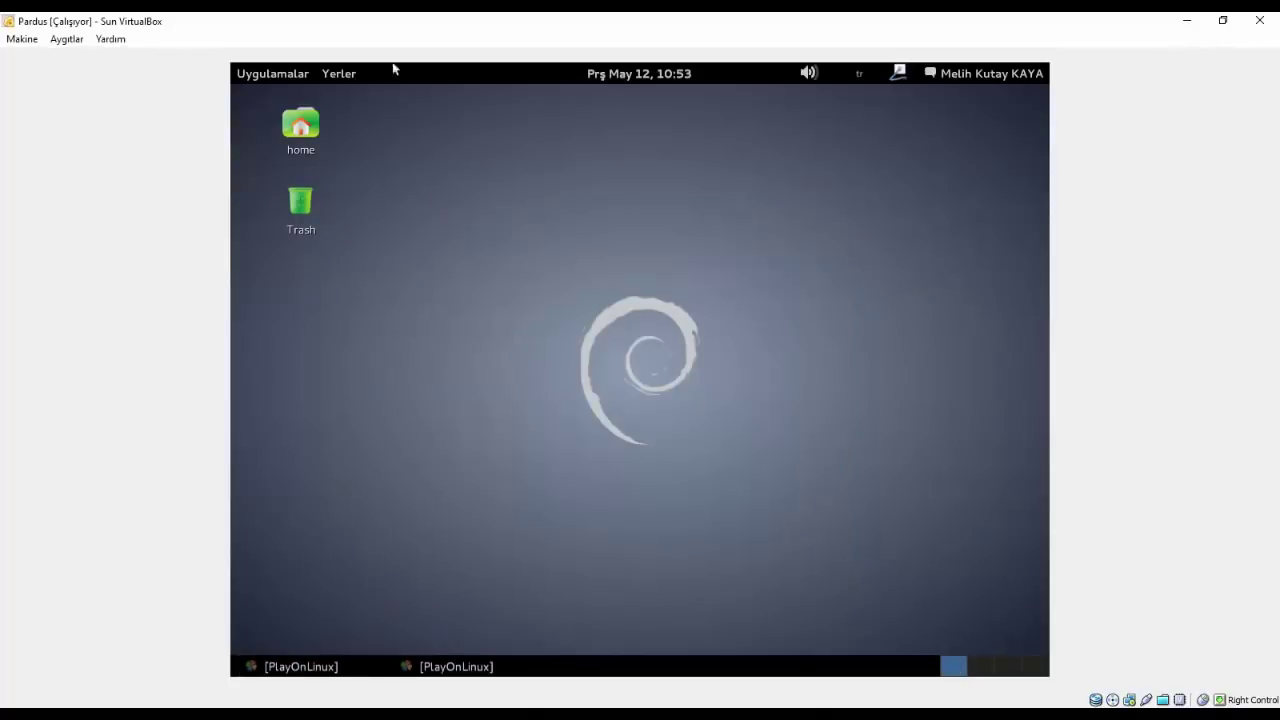
pyautogui.moveTo(706, 229); pyautogui.dragTo(306, 64)
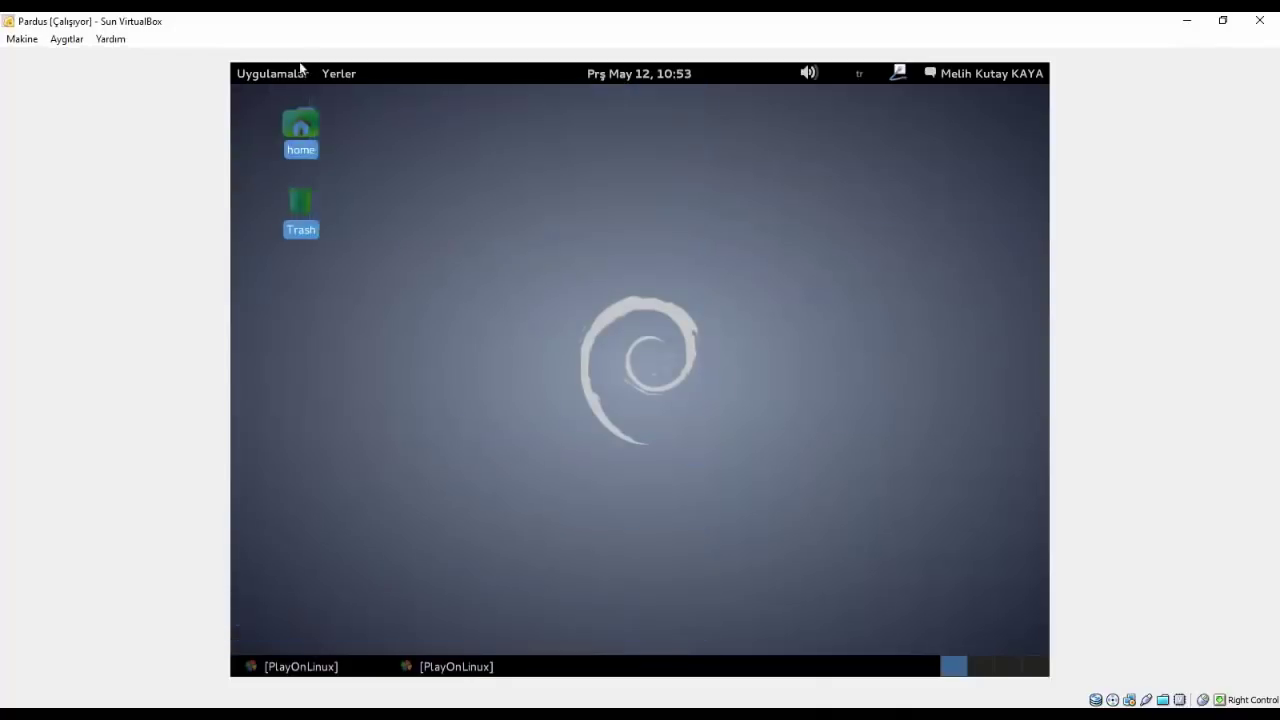
pyautogui.click(300, 72)
pyautogui.moveTo(292, 121)
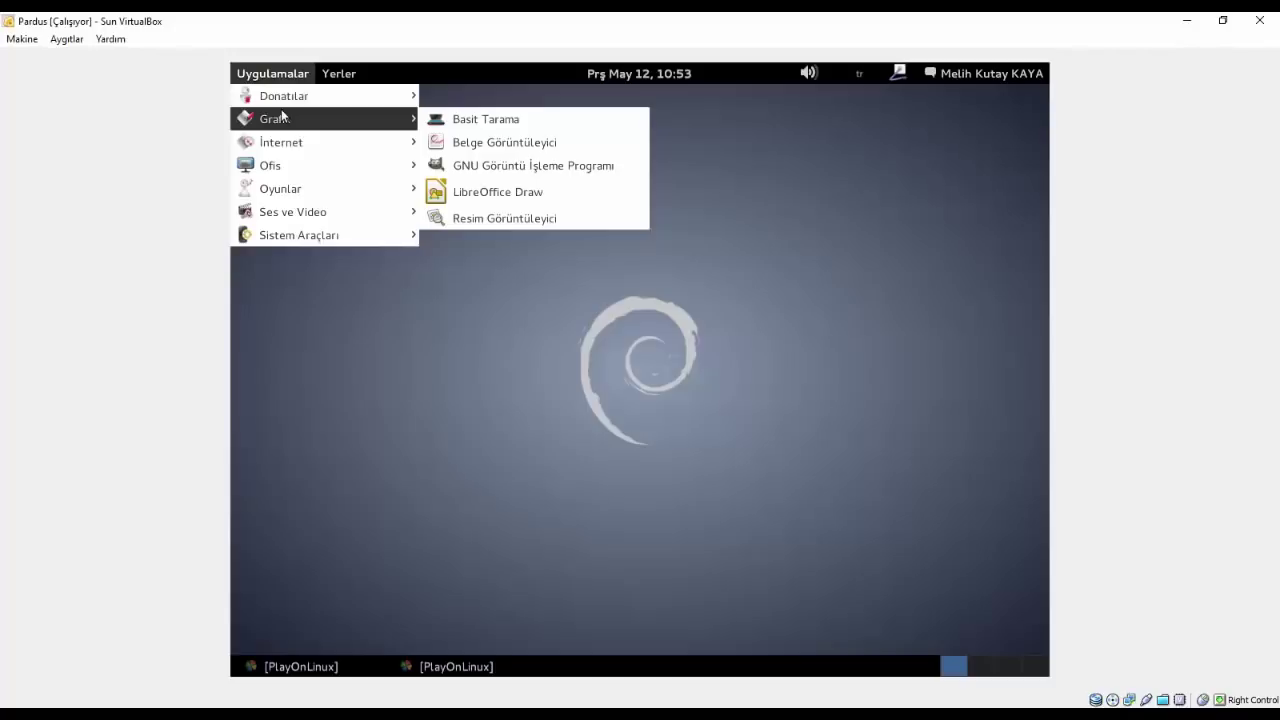
pyautogui.moveTo(283, 100)
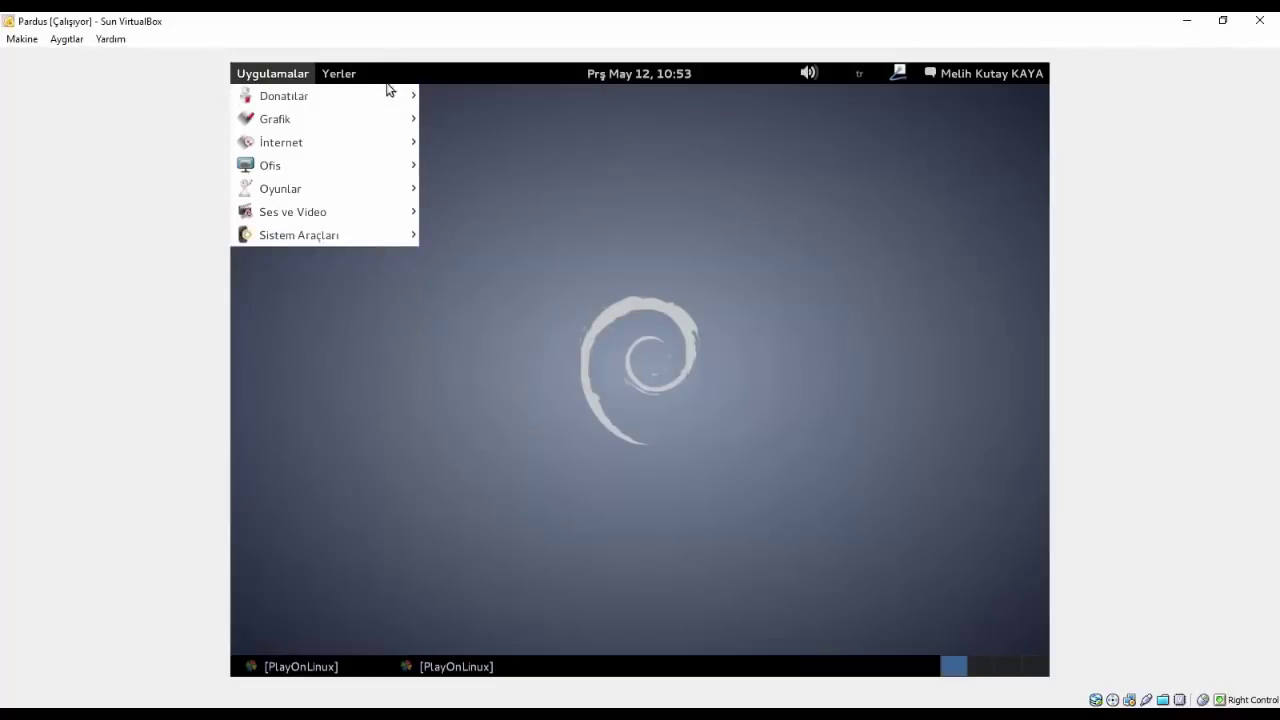
# - Capture a whole-desktop screenshot with a 1-second delay and save it to Masaüstü
pyautogui.click(528, 216)
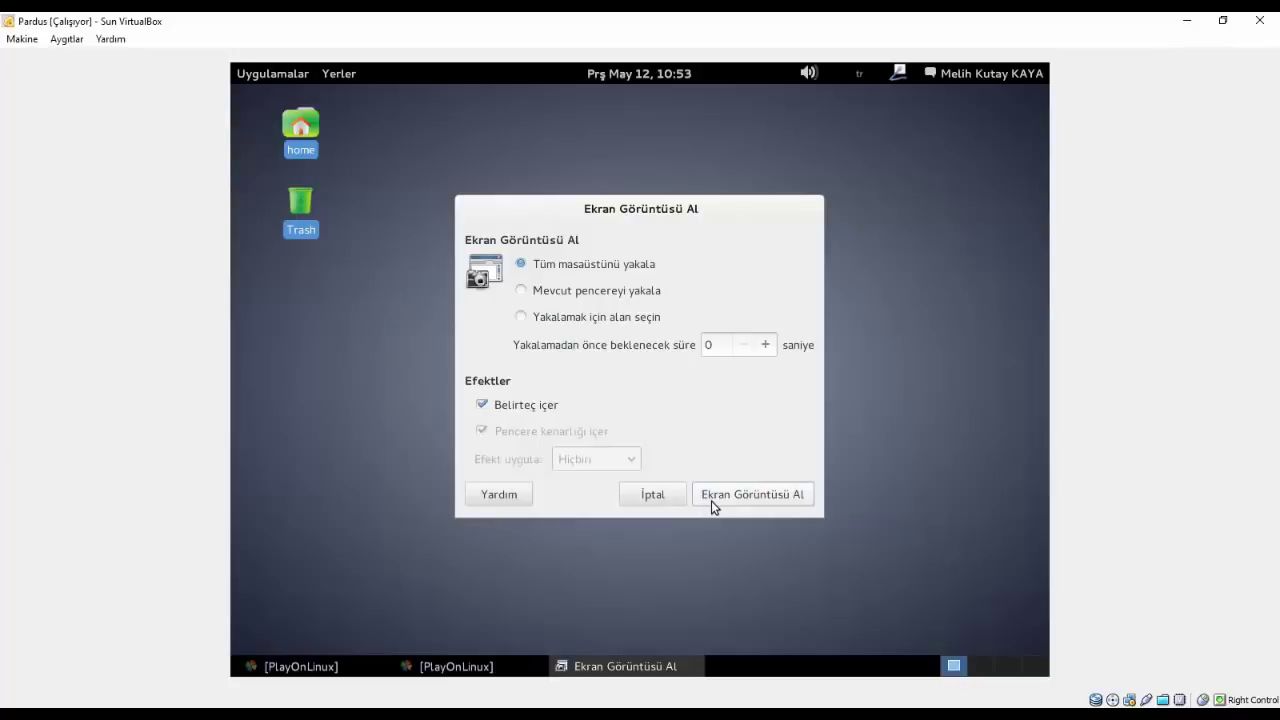
pyautogui.click(765, 344)
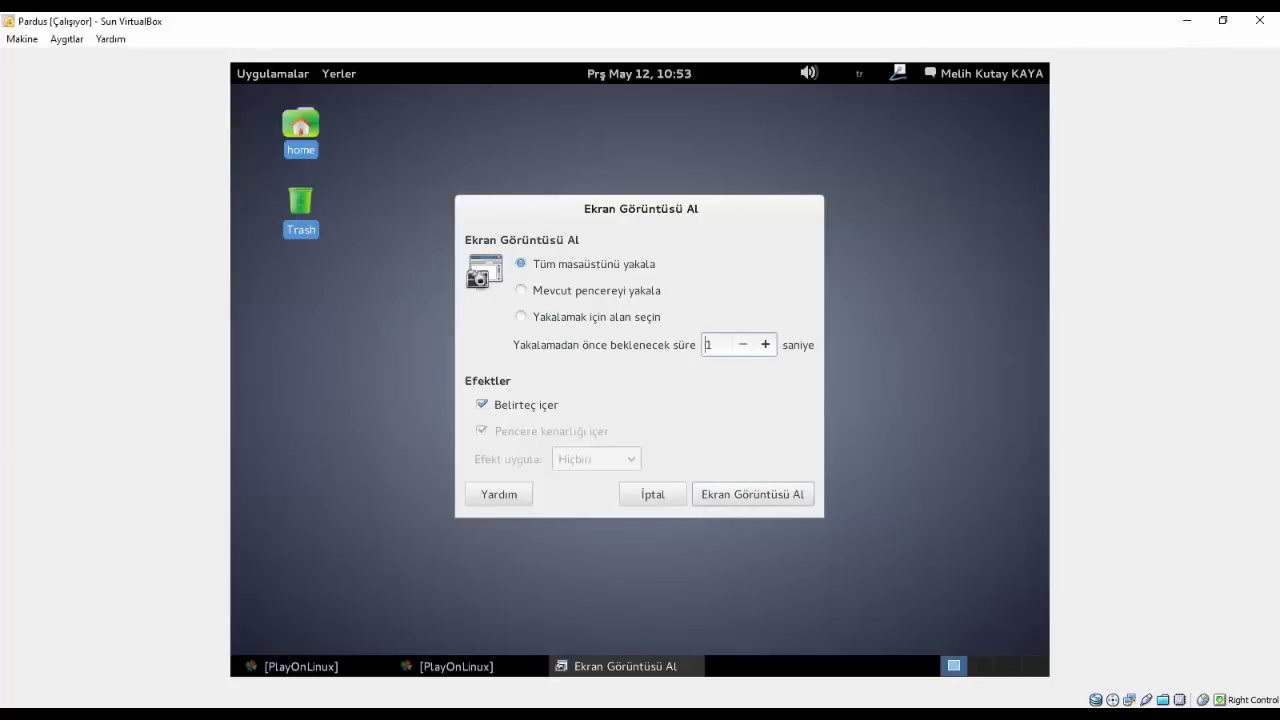
pyautogui.click(722, 491)
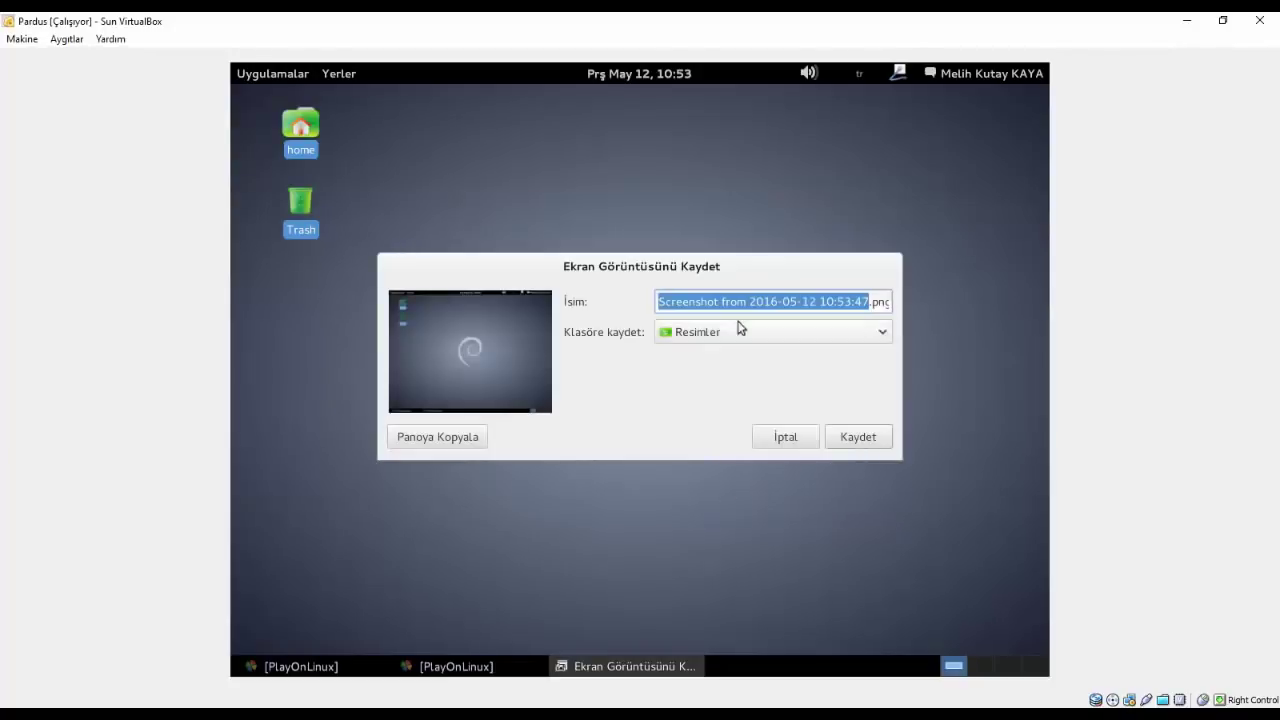
pyautogui.click(697, 331)
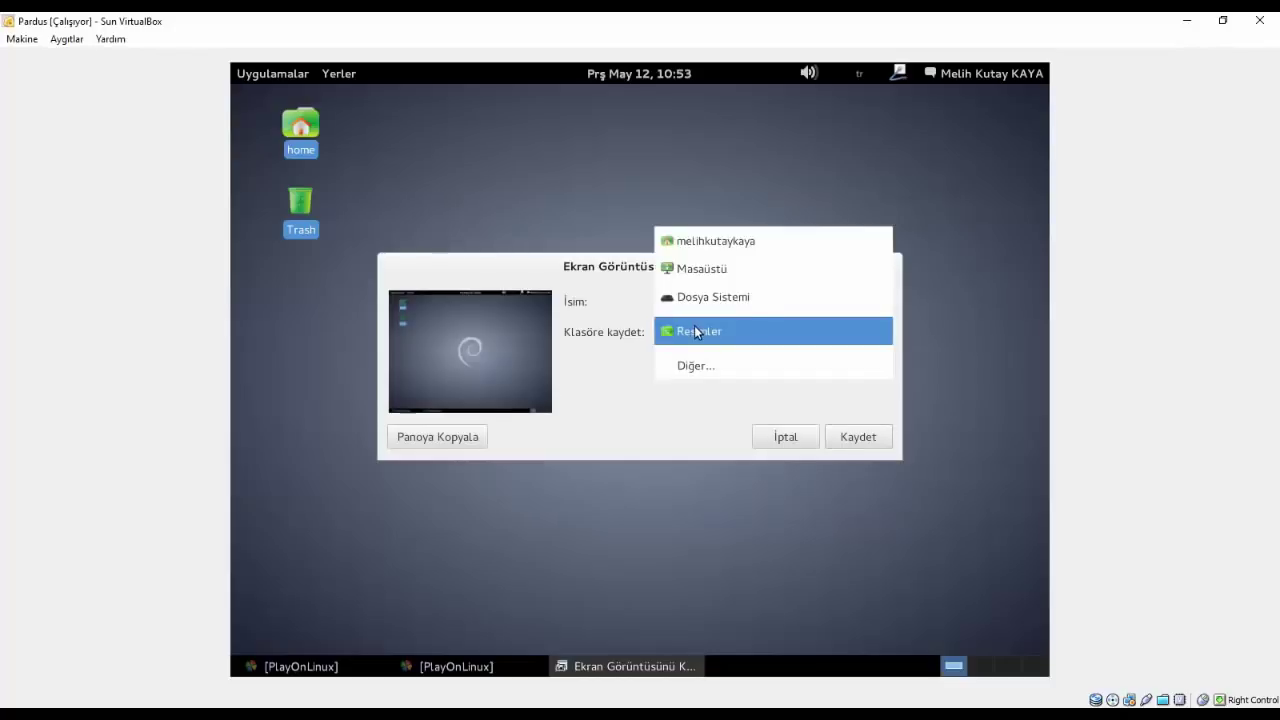
pyautogui.click(696, 269)
pyautogui.click(858, 437)
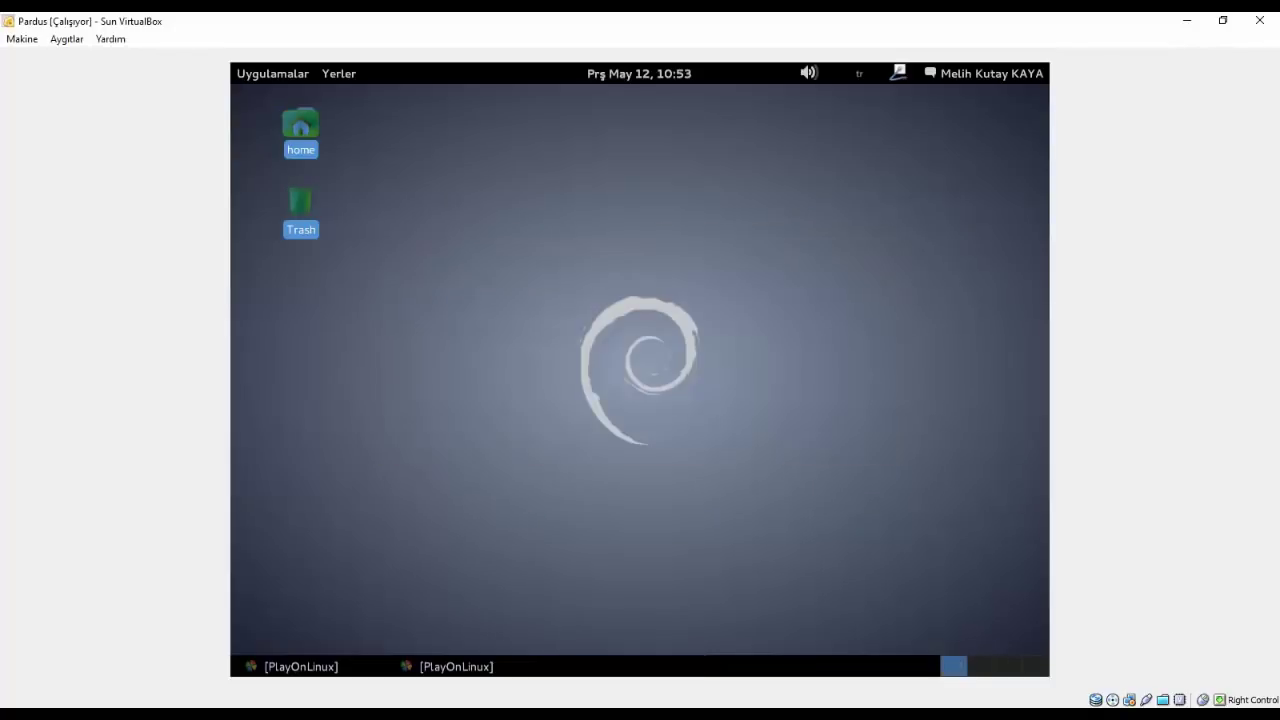
# - Select and deselect the three desktop icons, including the new screenshot file
pyautogui.click(590, 380)
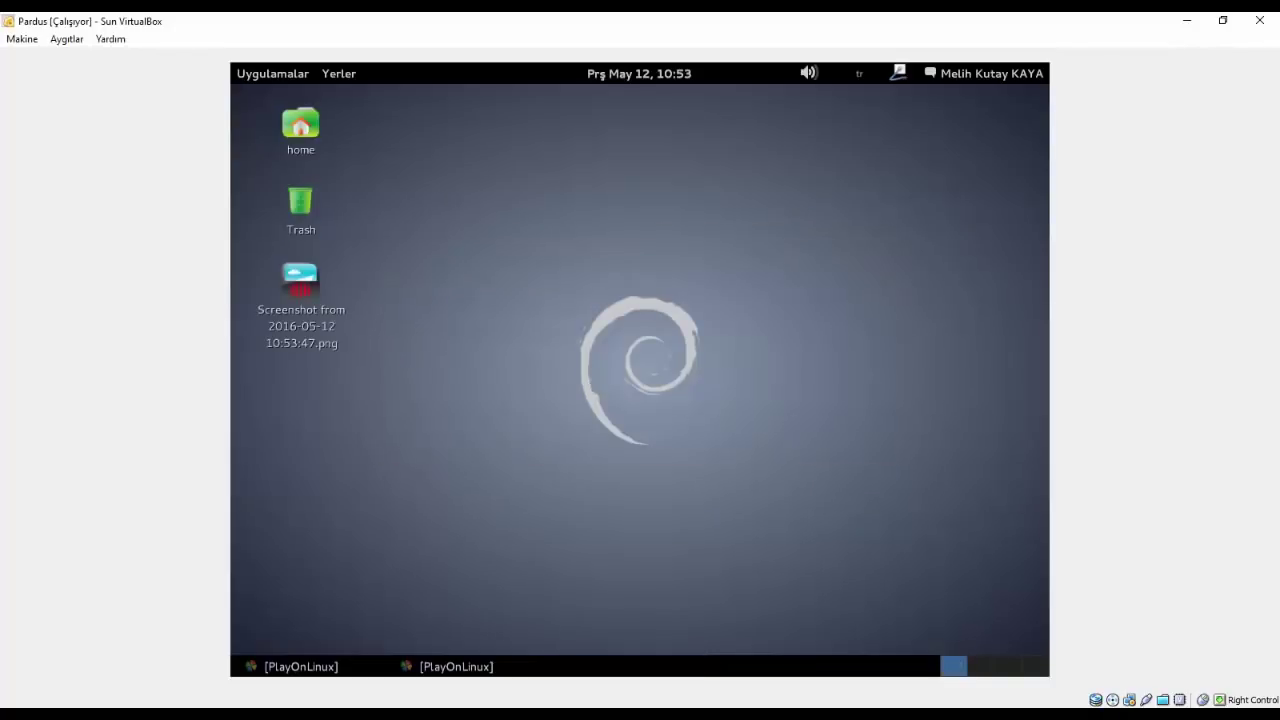
pyautogui.moveTo(594, 247); pyautogui.dragTo(352, 85)
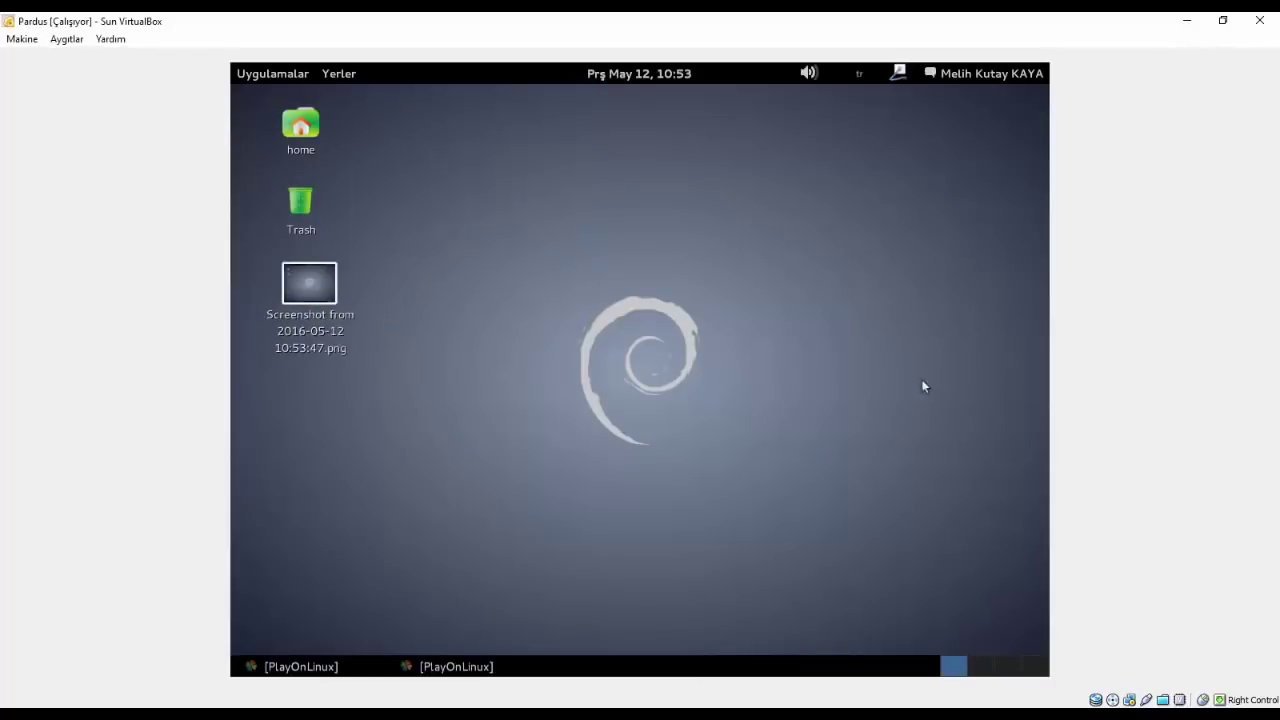
pyautogui.moveTo(480, 364); pyautogui.dragTo(233, 114)
pyautogui.click(295, 104)
pyautogui.moveTo(805, 348); pyautogui.dragTo(233, 87)
# - Arrange the desktop icons by name and open the applications menu
pyautogui.rightClick(617, 355)
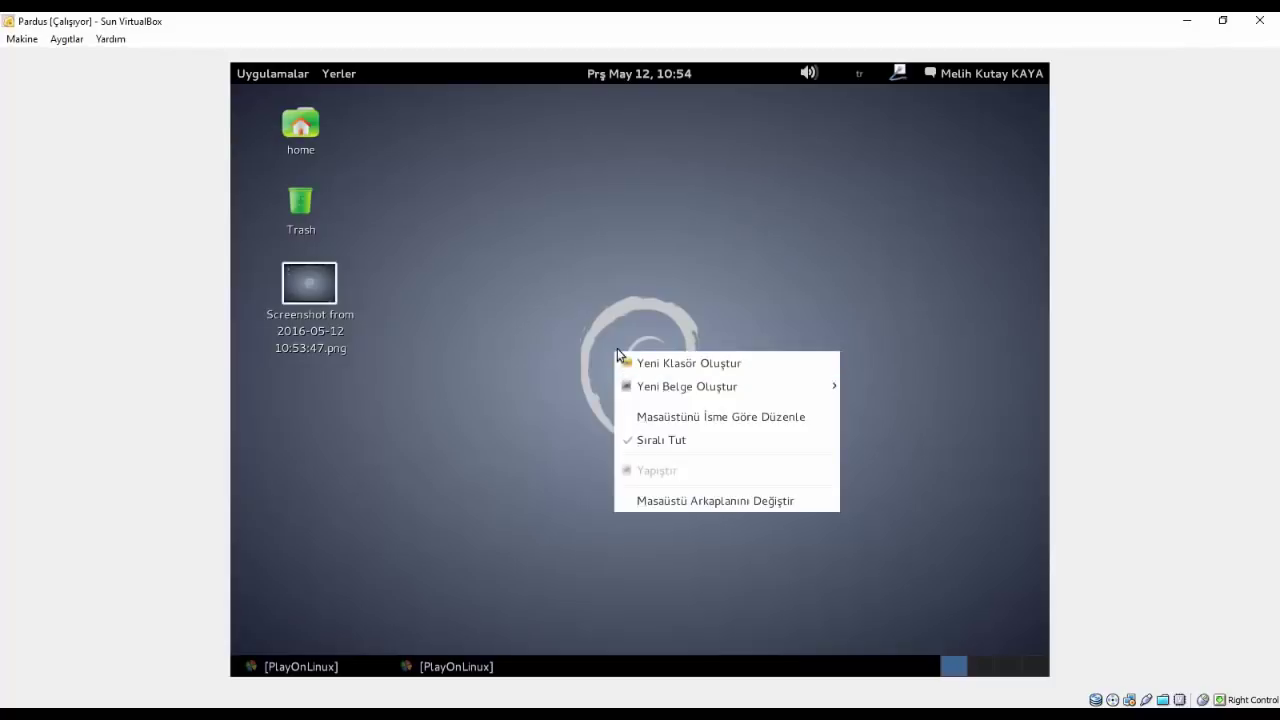
pyautogui.click(704, 417)
pyautogui.rightClick(250, 72)
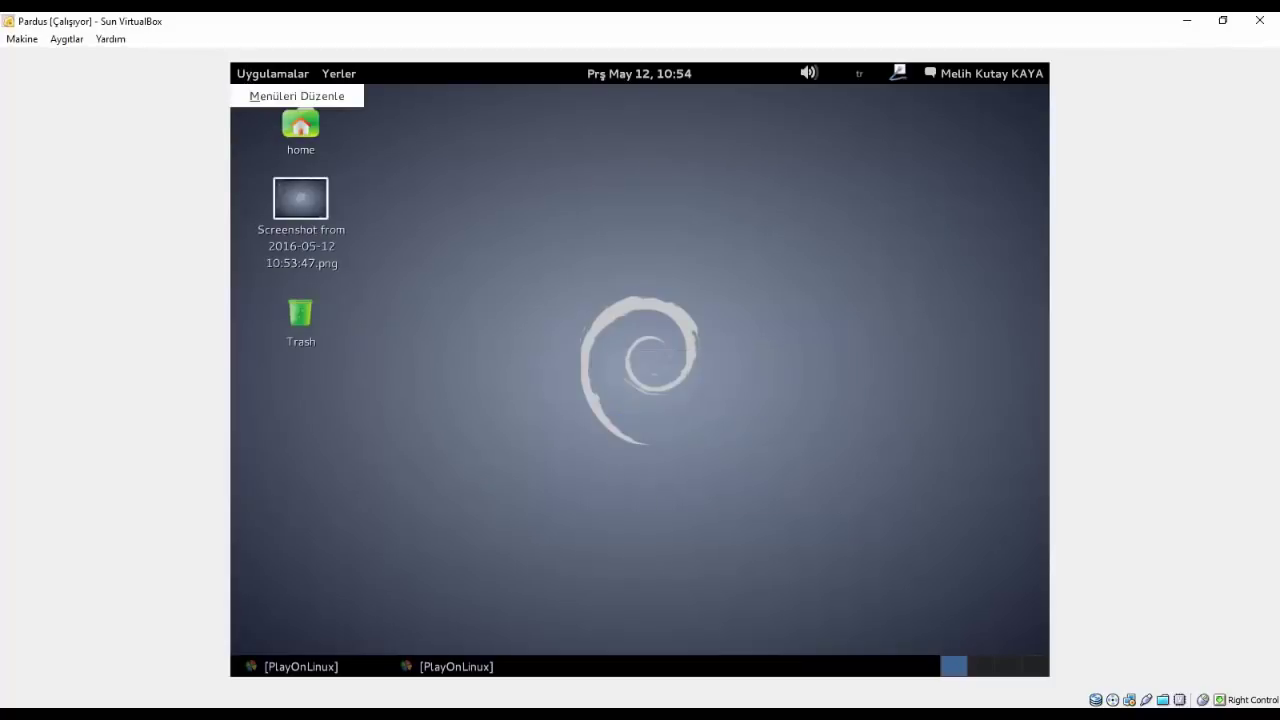
pyautogui.click(252, 76)
pyautogui.click(258, 73)
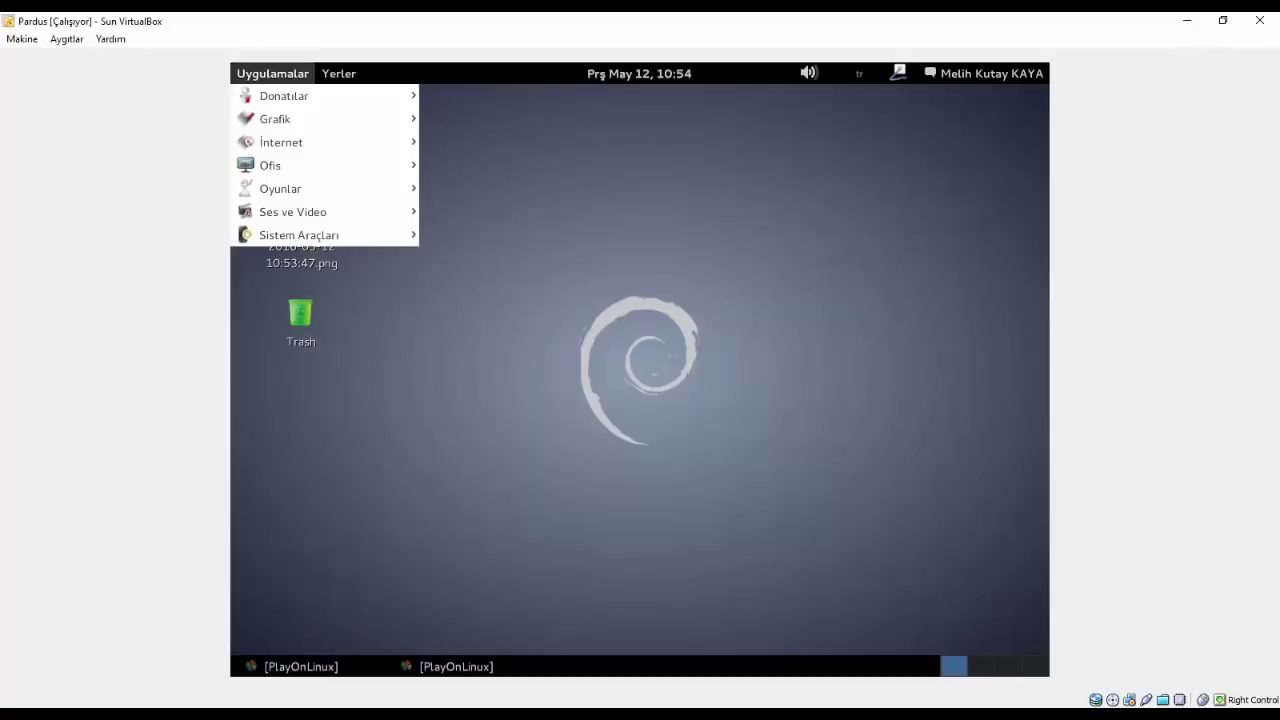
pyautogui.click(272, 72)
# - Browse the Ana Menü editor, expanding Sistem Araçları, then close it and dismiss the PlayOnLinux notice
pyautogui.rightClick(272, 84)
pyautogui.click(273, 86)
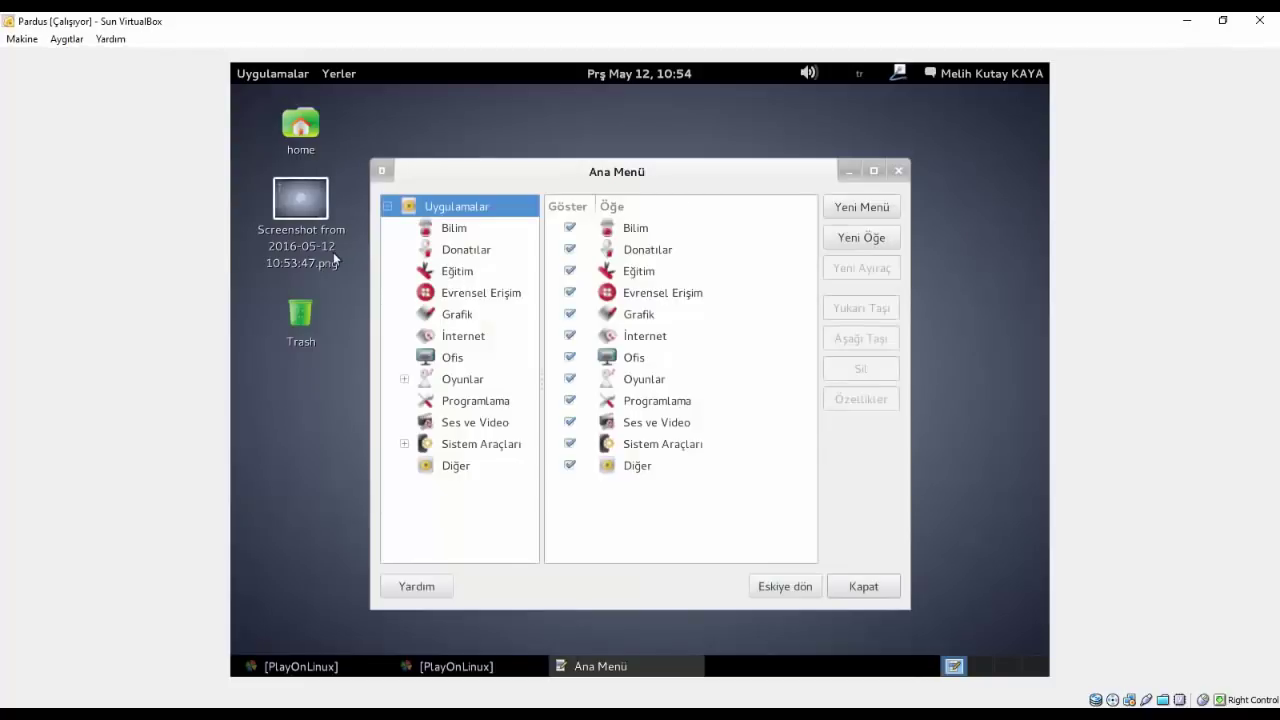
pyautogui.click(455, 230)
pyautogui.press('Down')
pyautogui.press('Down')
pyautogui.press('Down')
pyautogui.press('Down')
pyautogui.press('Down')
pyautogui.press('Down')
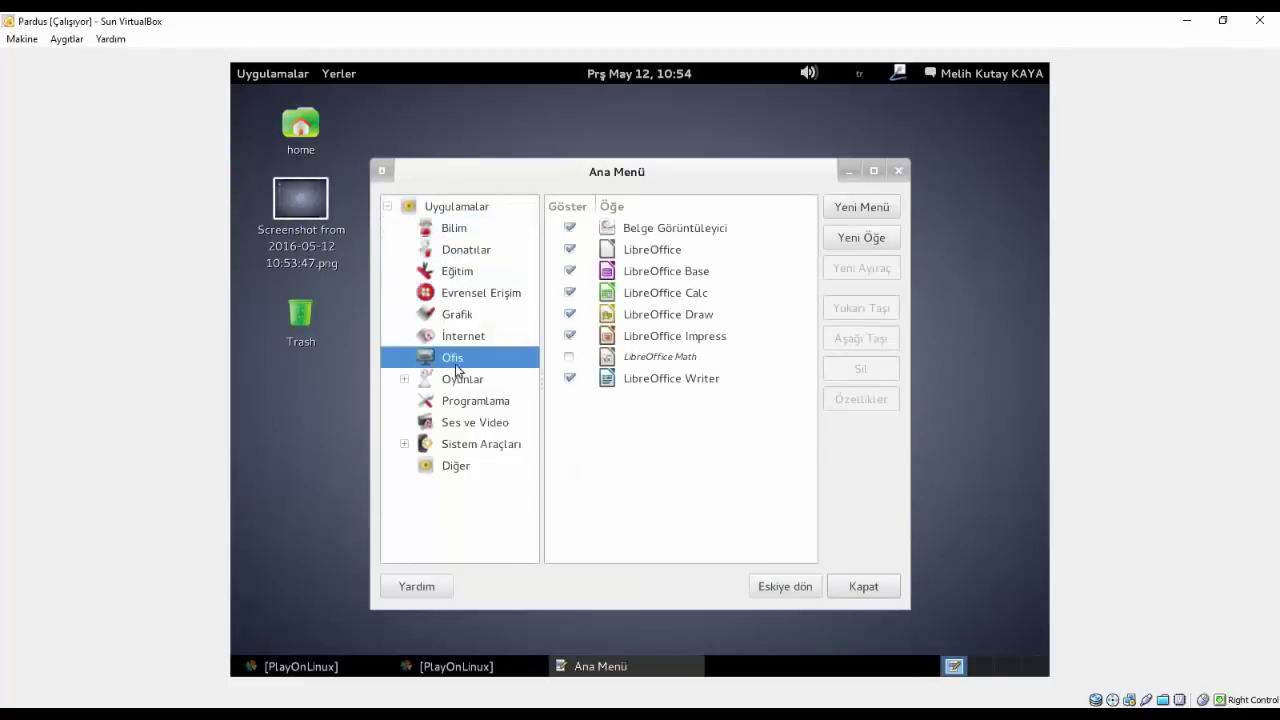
pyautogui.click(403, 443)
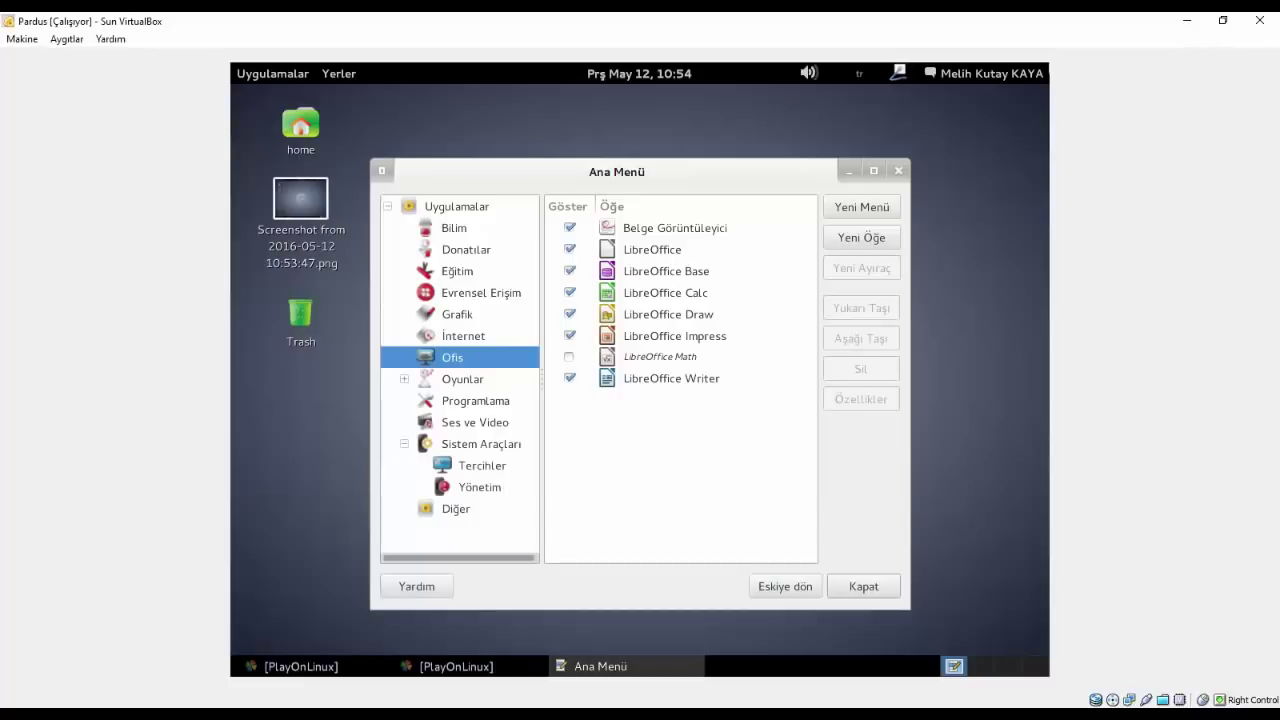
pyautogui.click(896, 176)
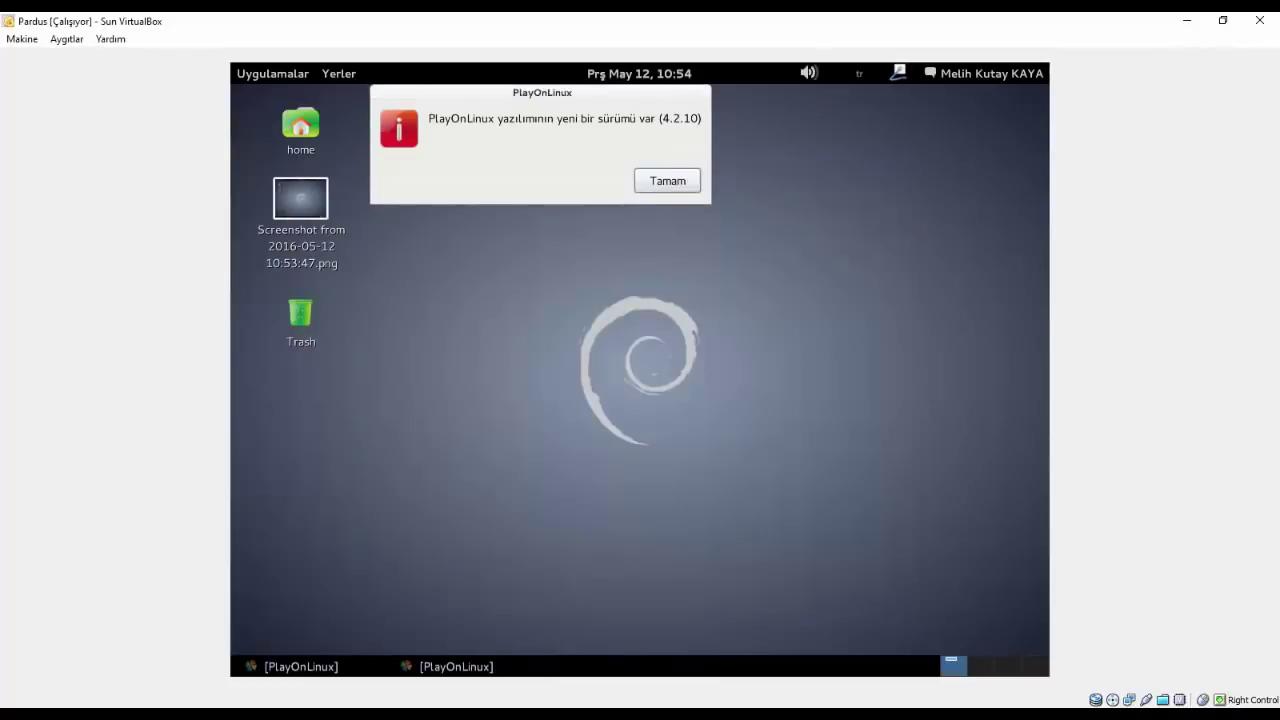
pyautogui.click(666, 180)
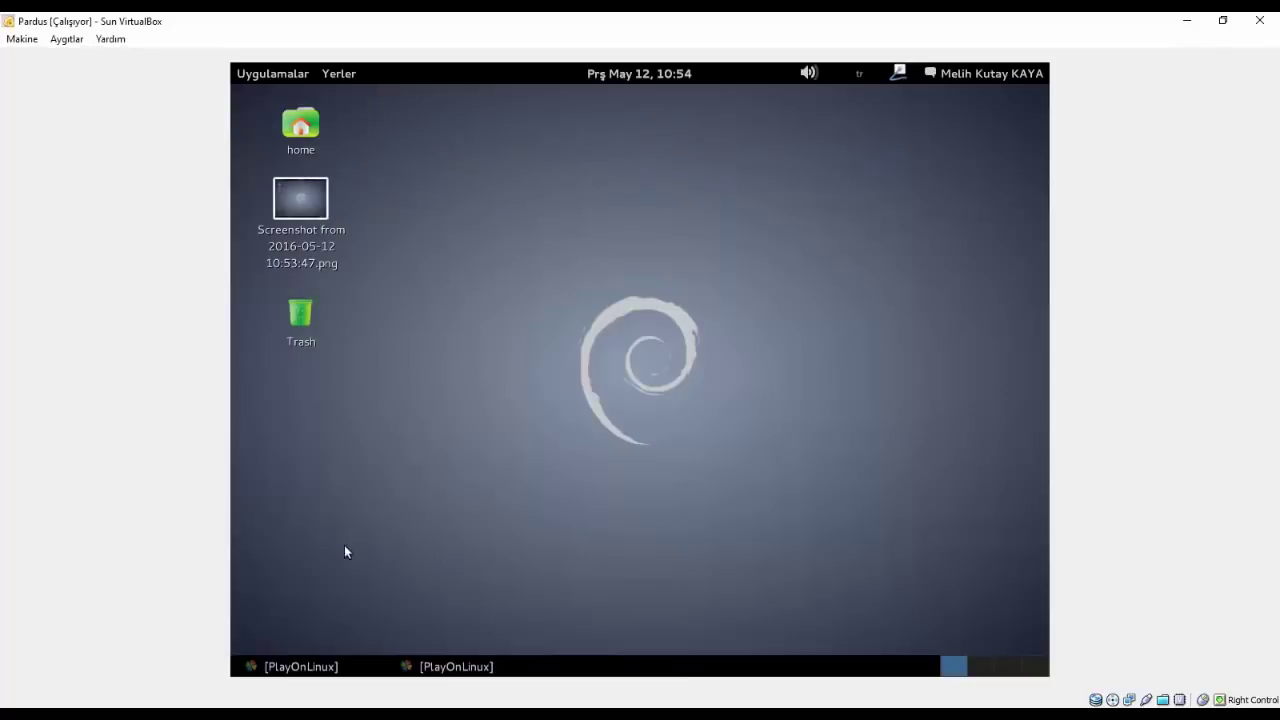
# - Restore PlayOnLinux, finish its wizard with İleri, and quit it, confirming with Evet
pyautogui.click(456, 666)
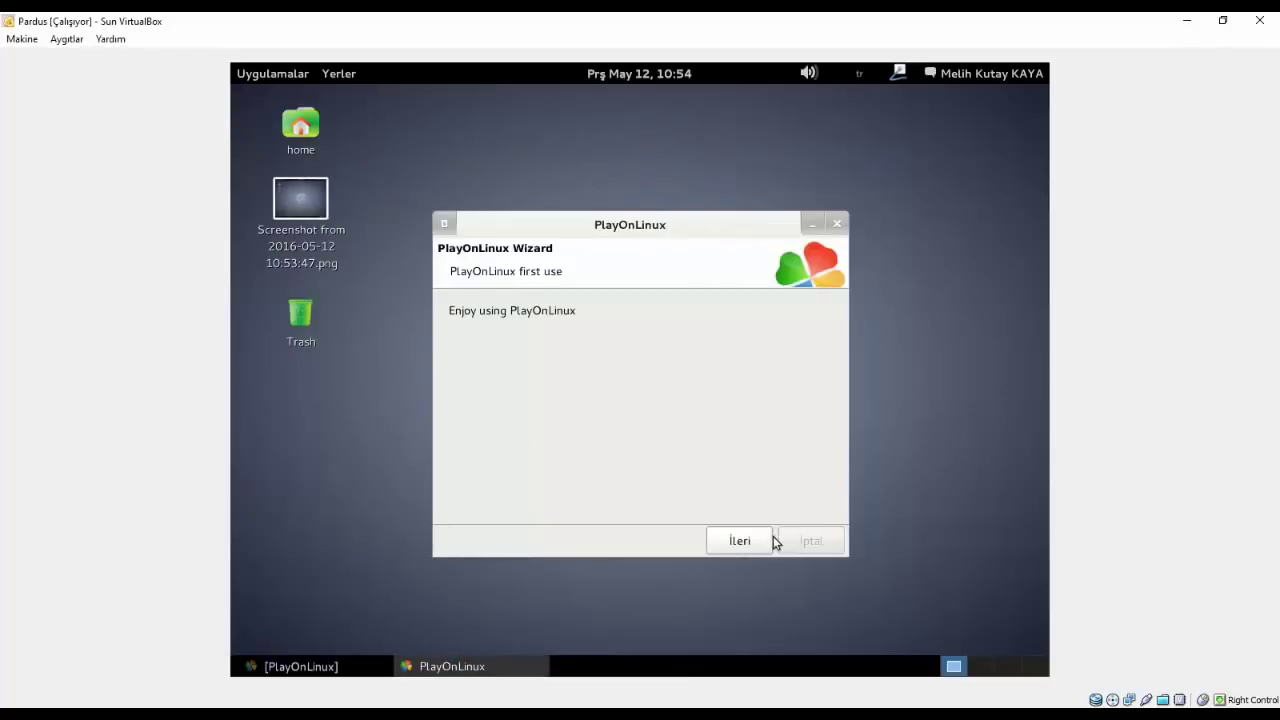
pyautogui.click(740, 541)
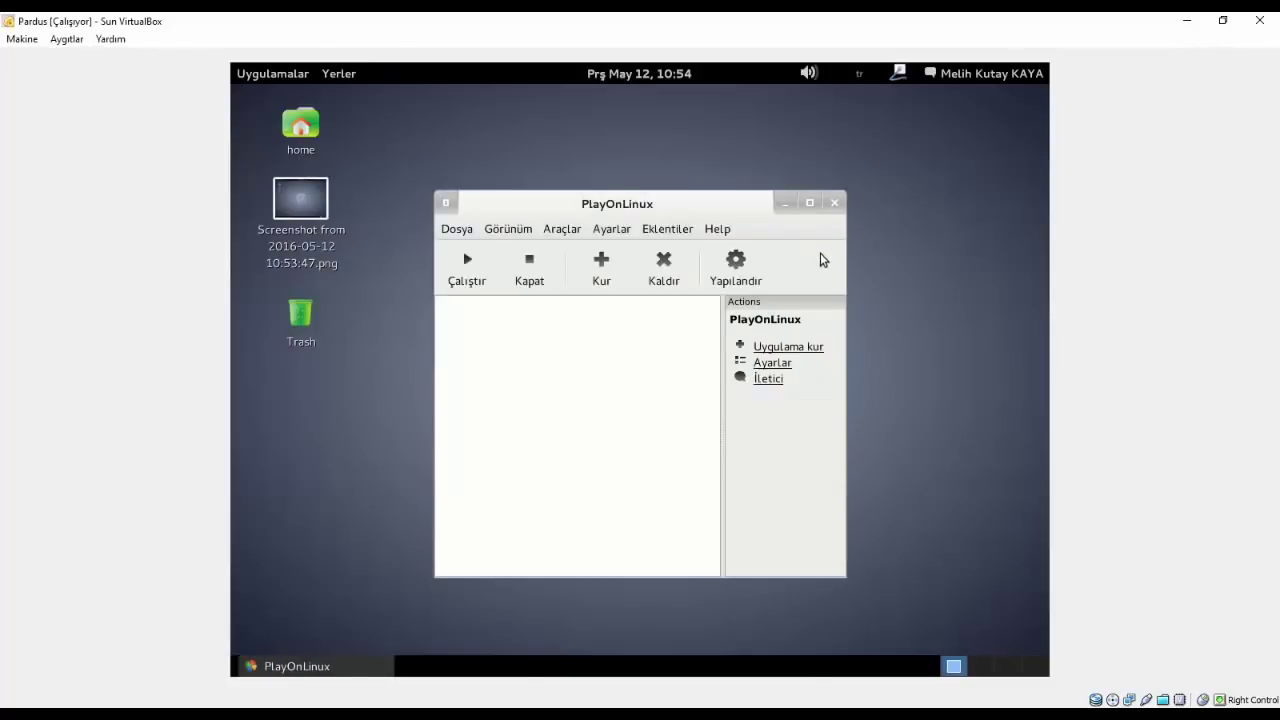
pyautogui.click(834, 203)
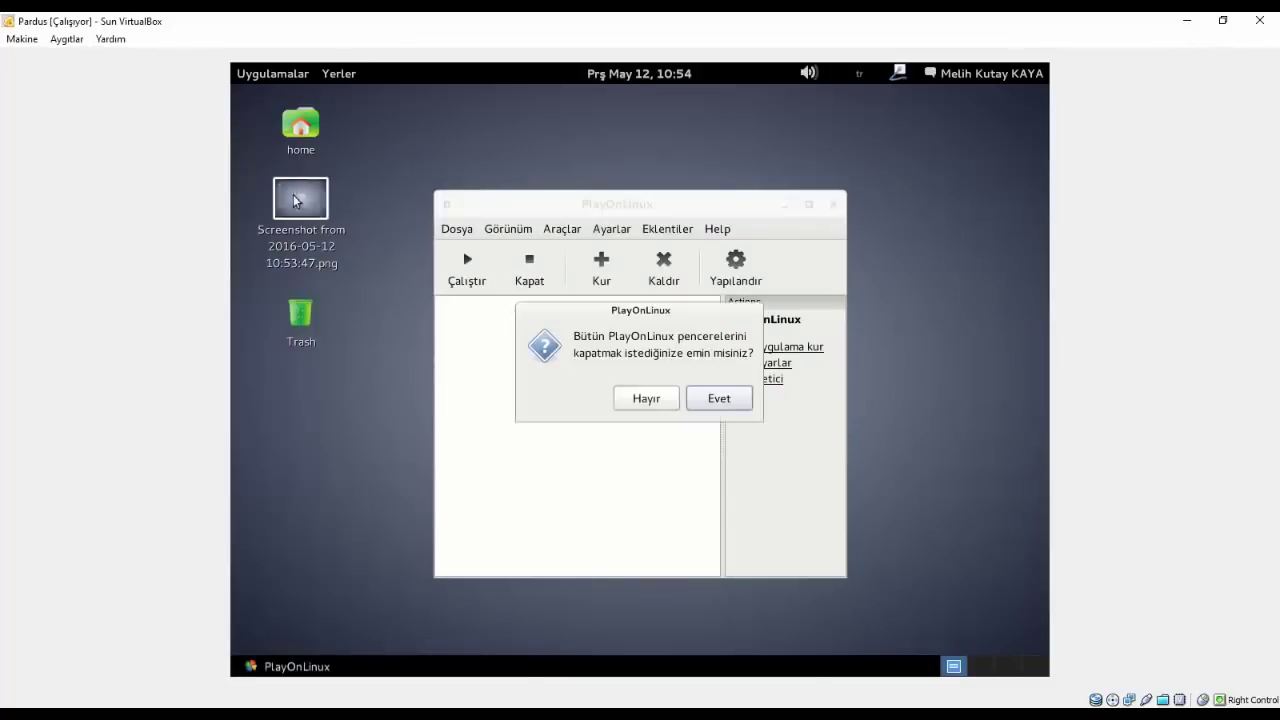
pyautogui.click(691, 397)
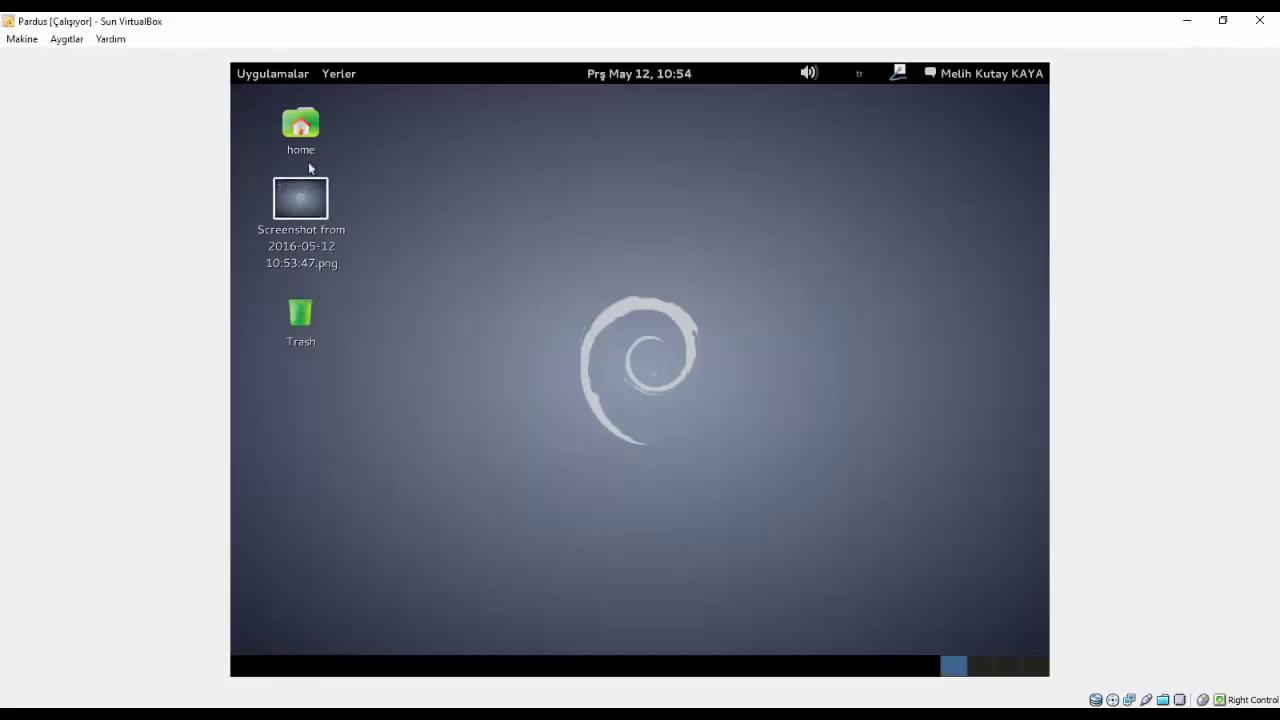
pyautogui.click(267, 74)
pyautogui.moveTo(288, 212)
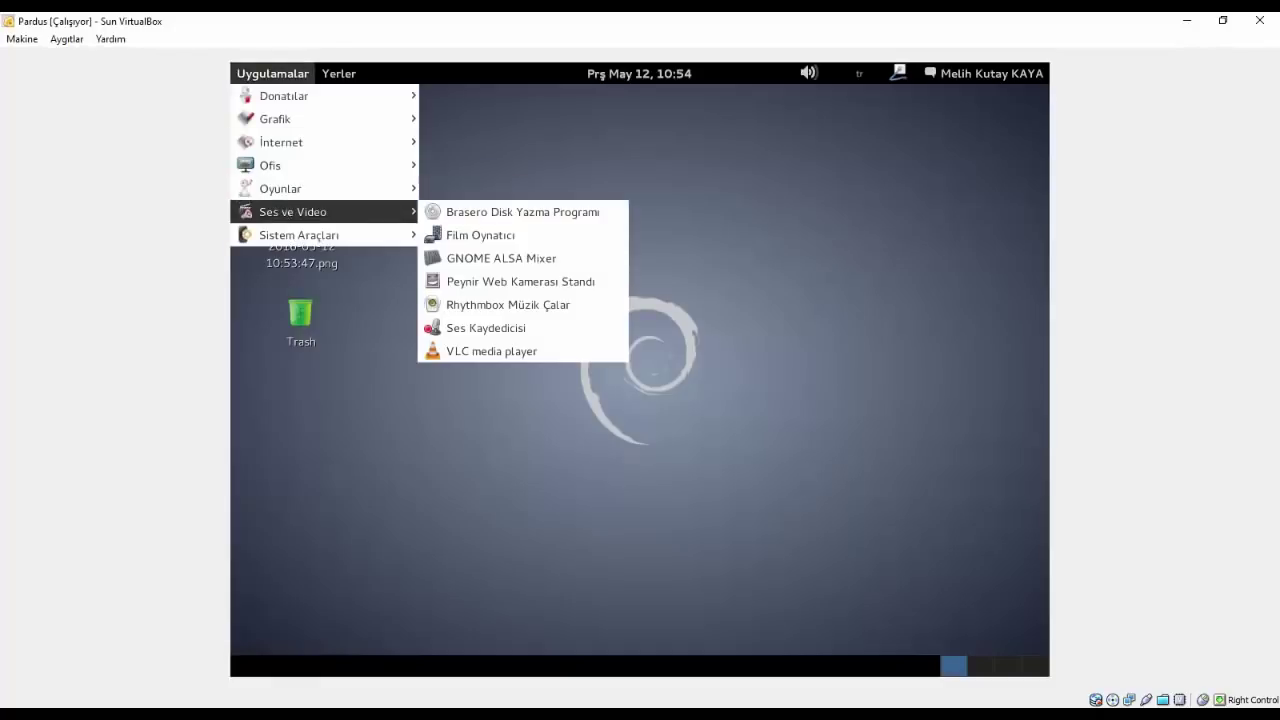
pyautogui.moveTo(288, 165)
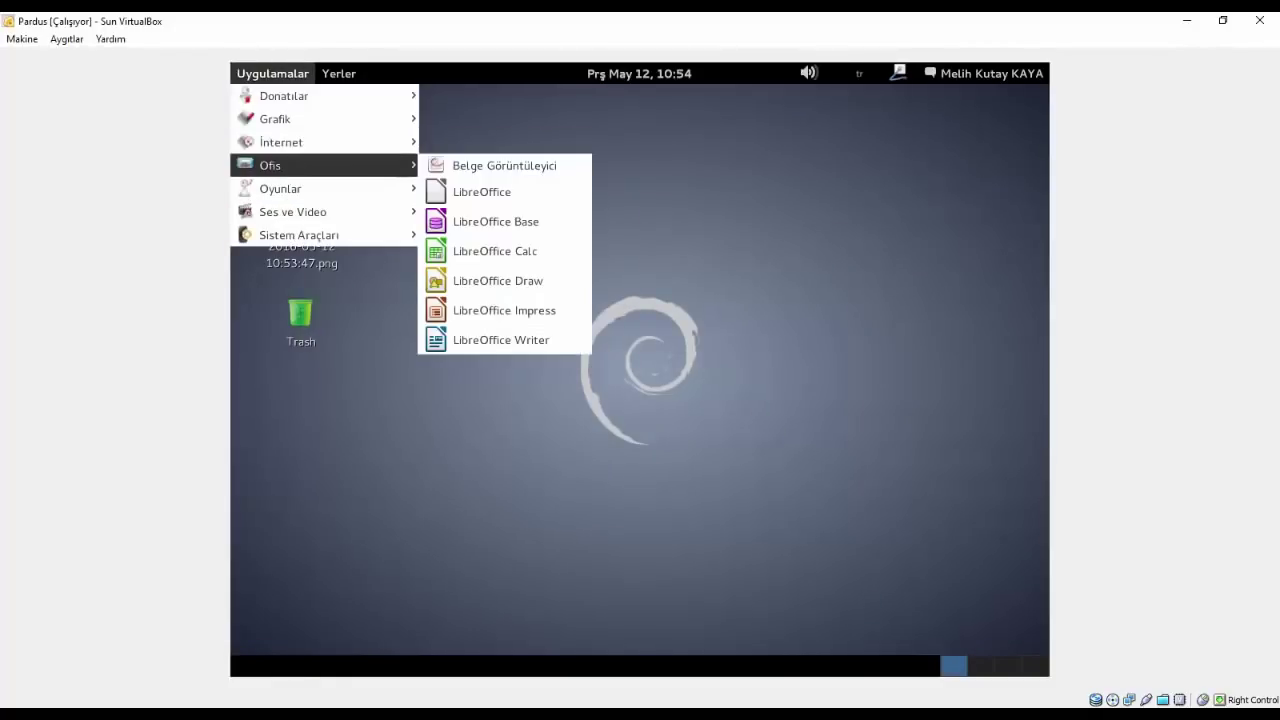
pyautogui.moveTo(279, 142)
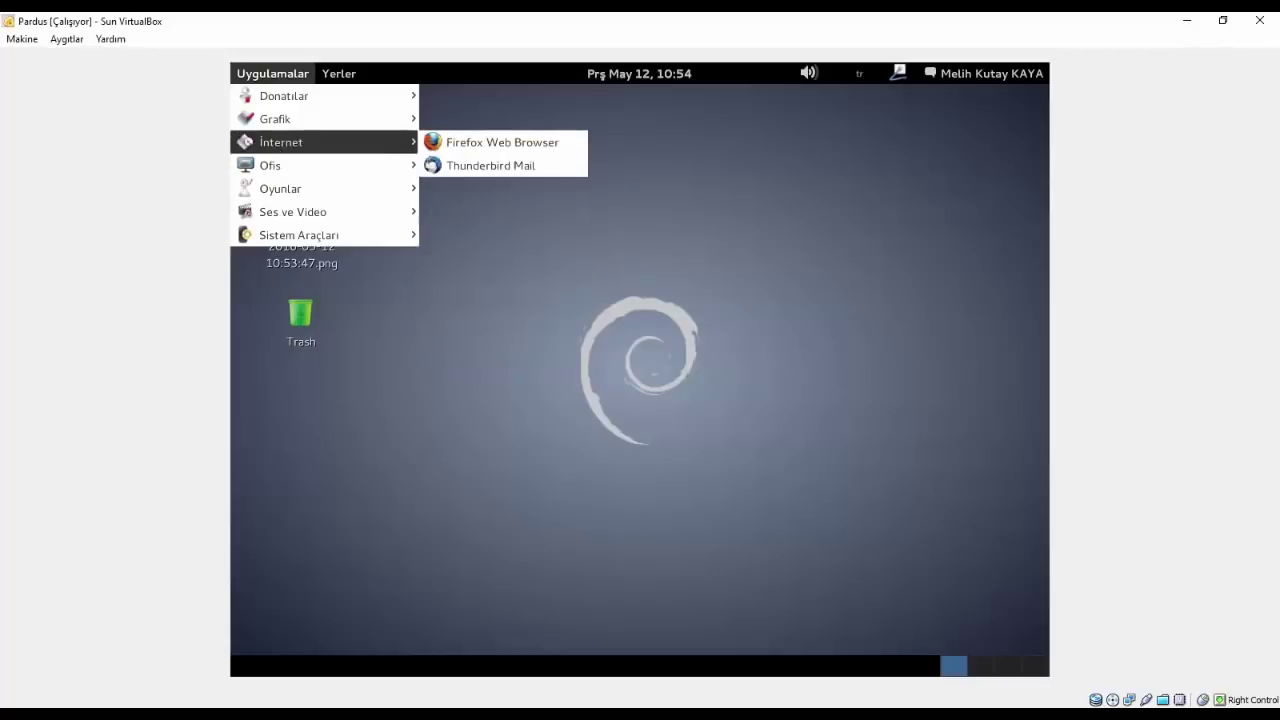
pyautogui.moveTo(279, 119)
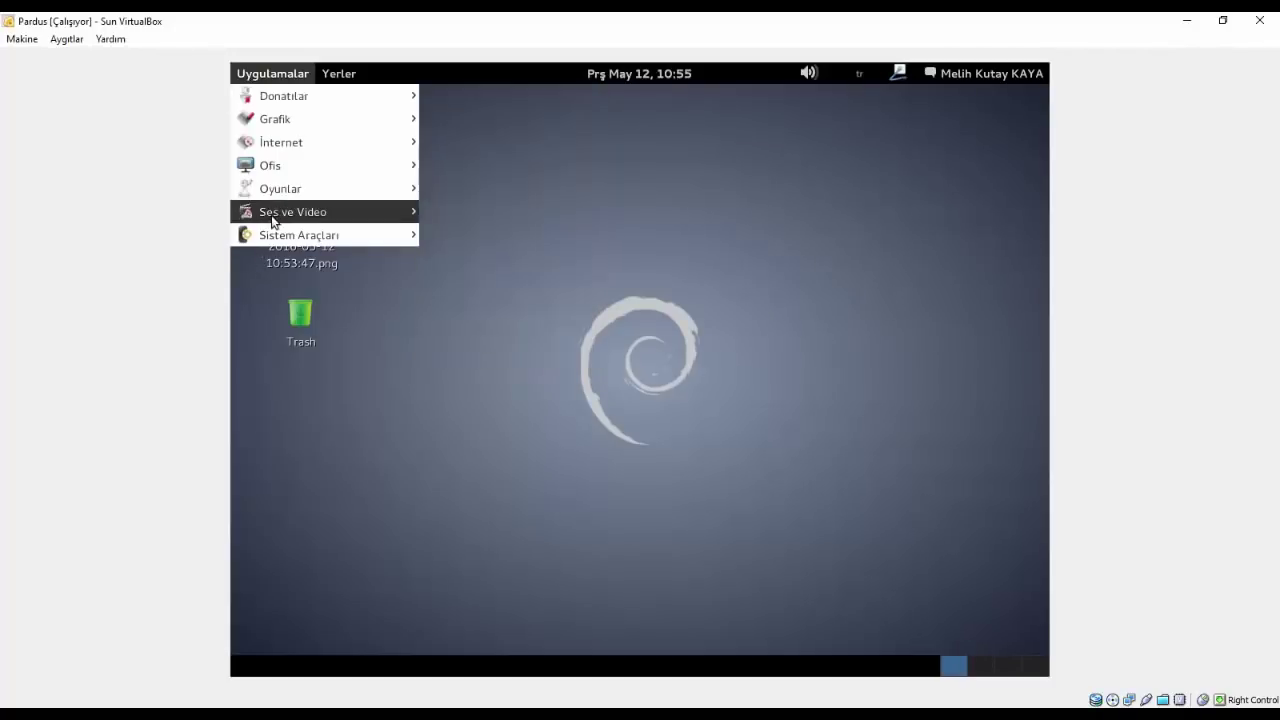
pyautogui.moveTo(278, 234)
pyautogui.click(726, 160)
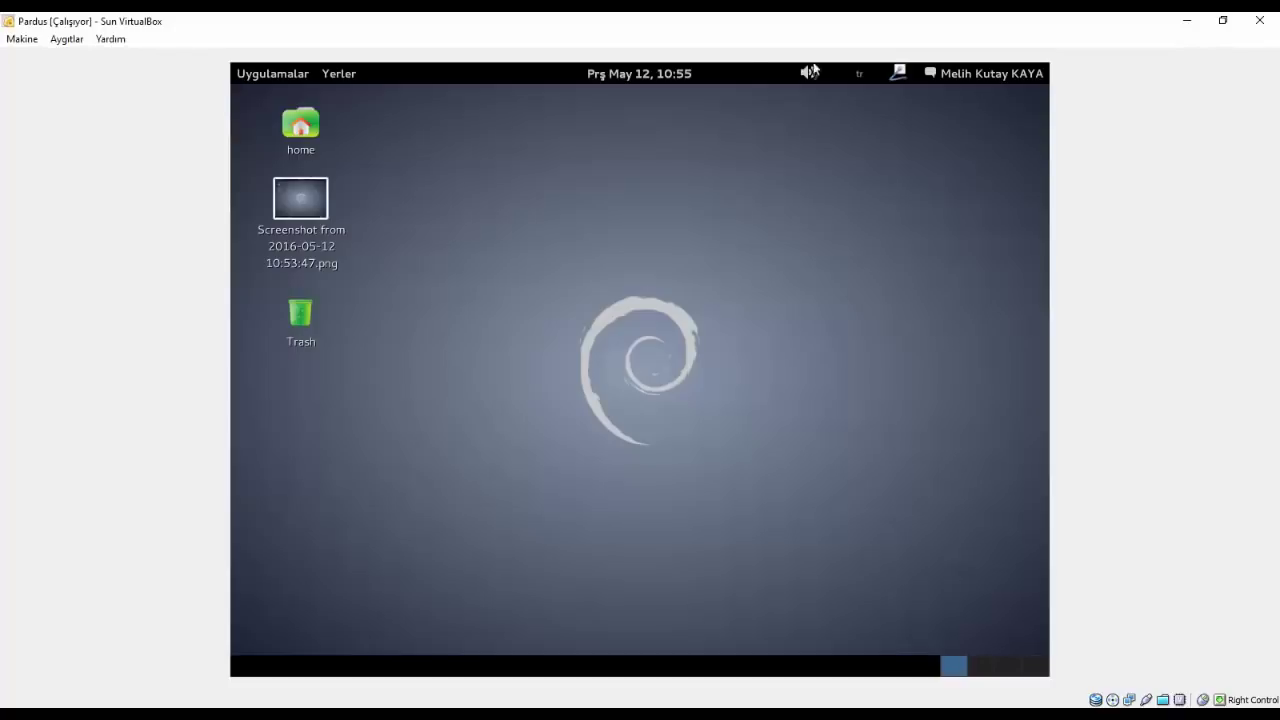
# - Switch to the third and last workspaces, then return to workspace 1
pyautogui.moveTo(369, 414); pyautogui.dragTo(960, 650)
pyautogui.moveTo(963, 563); pyautogui.dragTo(996, 642)
pyautogui.click(1006, 666)
pyautogui.scroll(2, 979, 671)
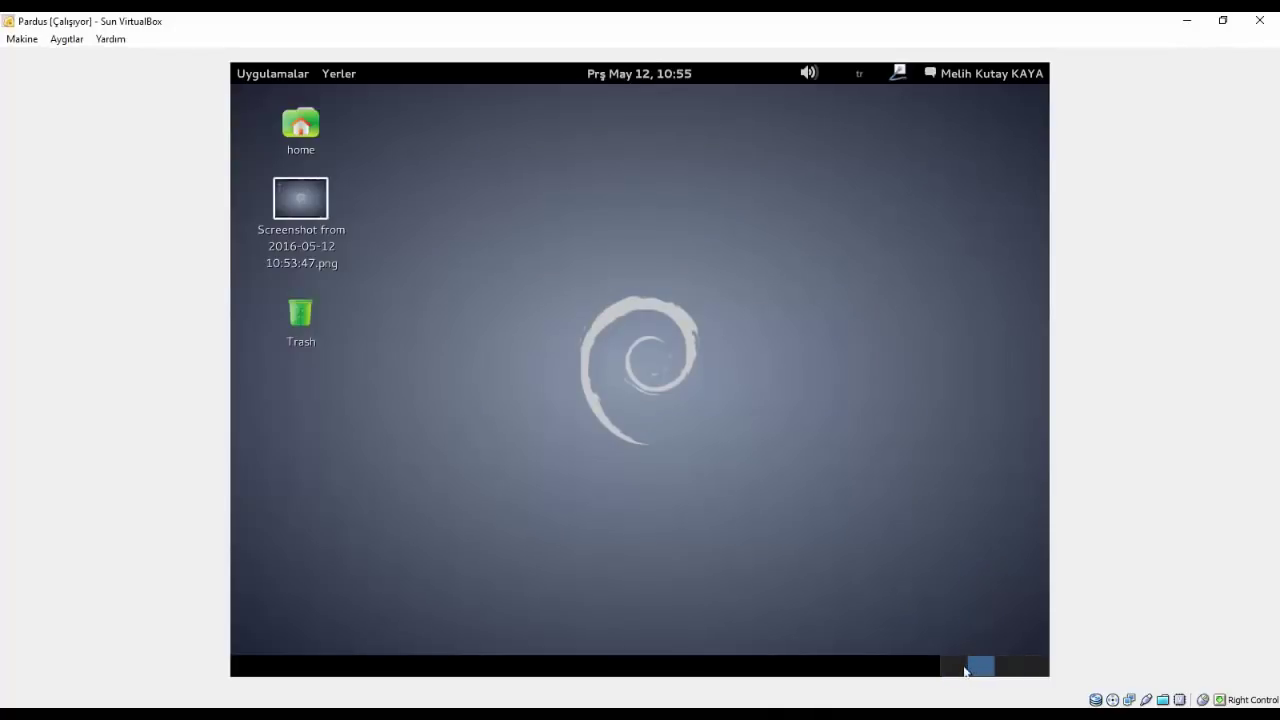
pyautogui.click(1023, 666)
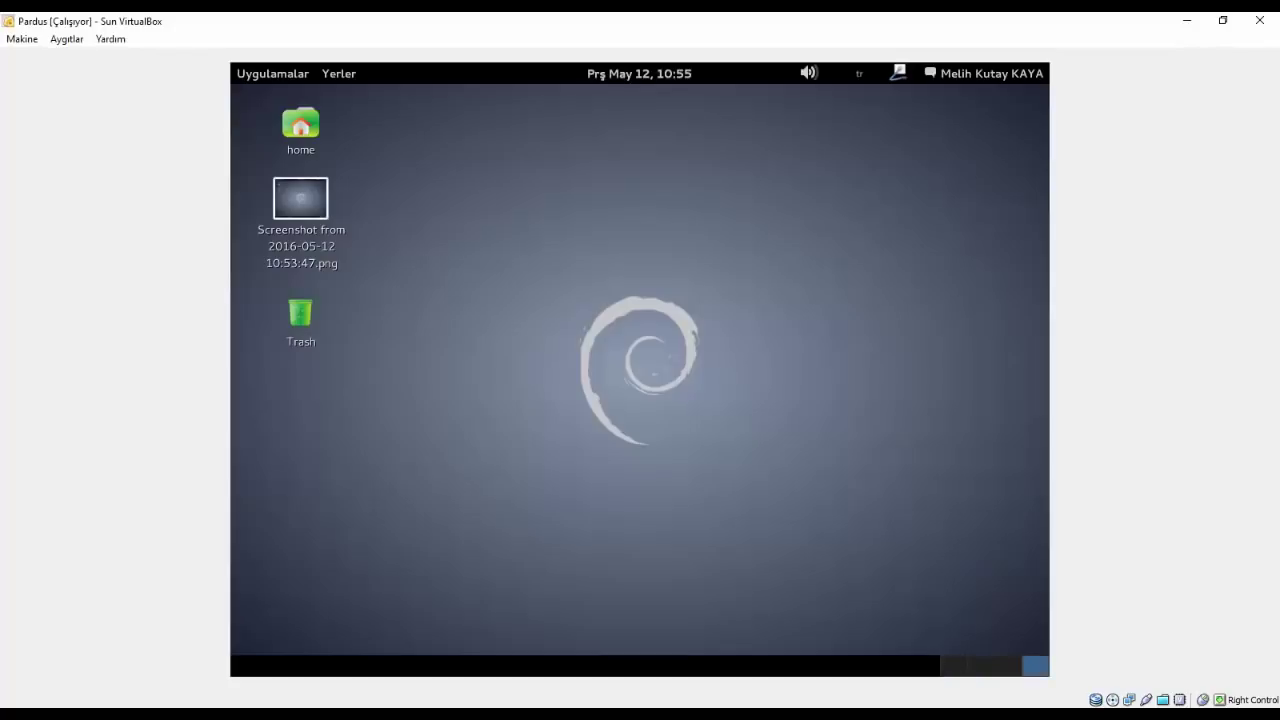
pyautogui.click(945, 667)
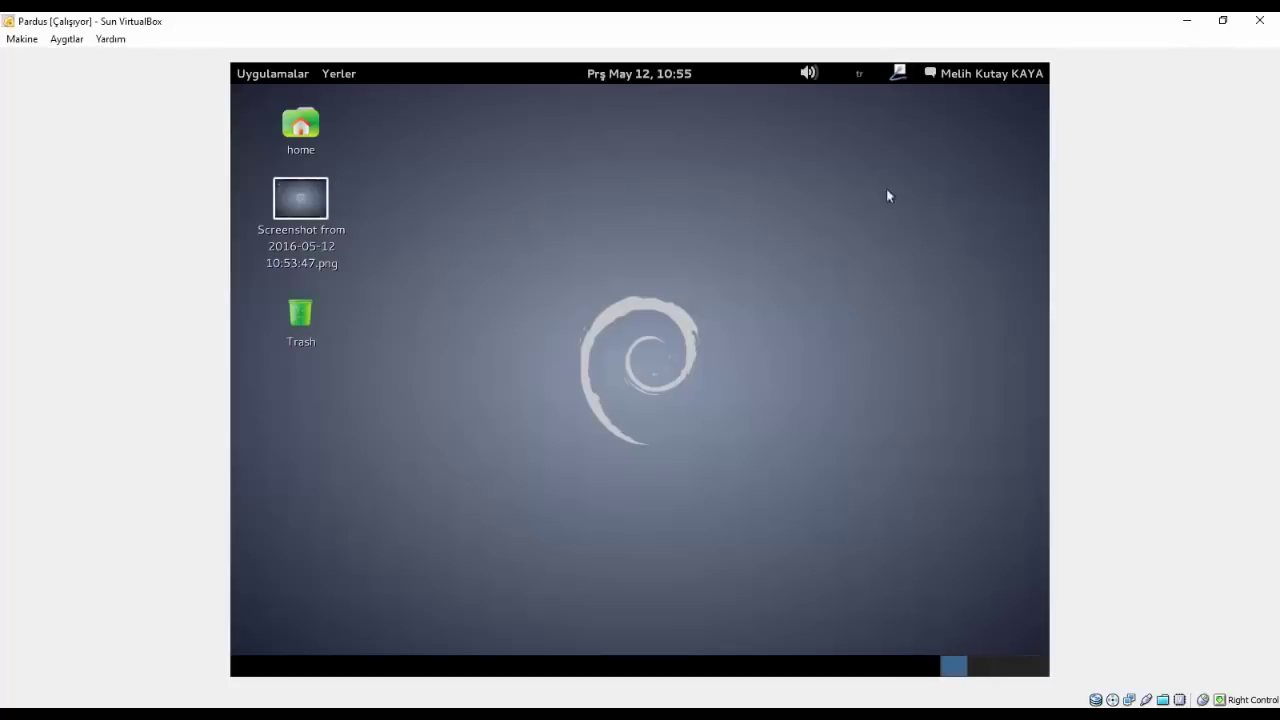
# - Open and close the network menu, select the home and screenshot icons, and open Uygulamalar
pyautogui.click(898, 73)
pyautogui.click(789, 256)
pyautogui.moveTo(791, 383); pyautogui.dragTo(234, 82)
pyautogui.click(252, 73)
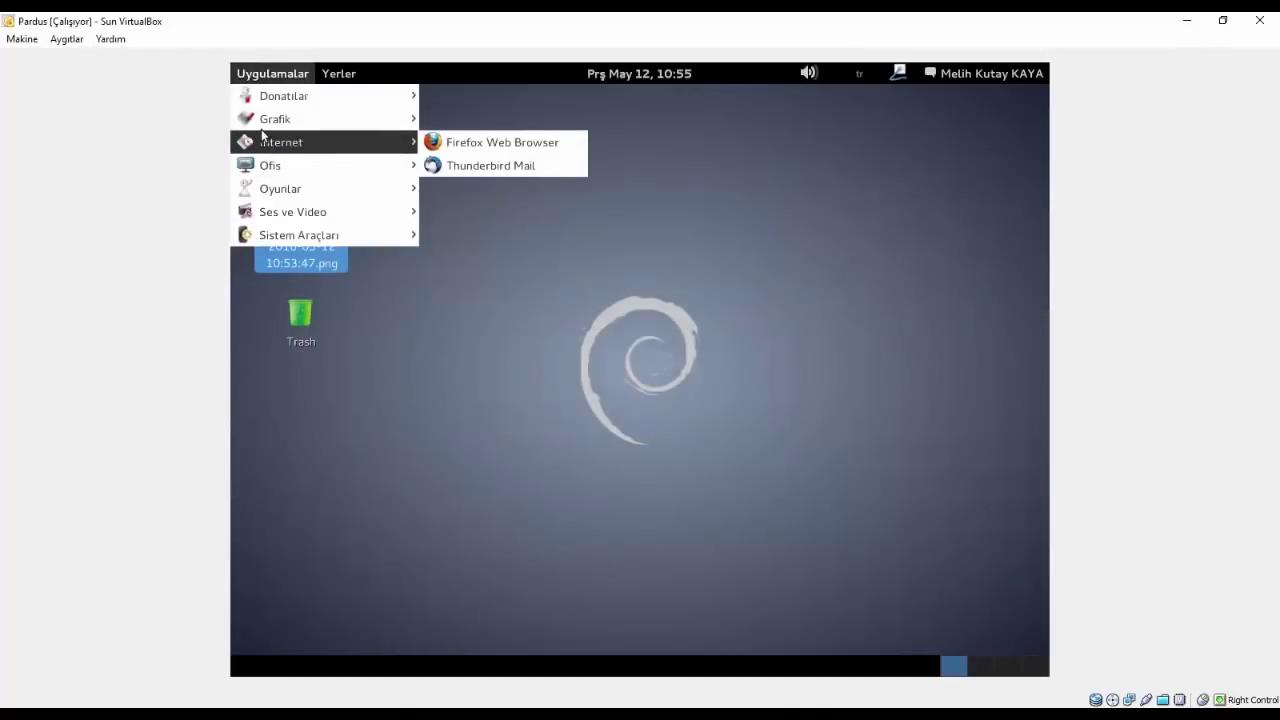
# - Browse the Grafik, Donatılar, İnternet and Sistem Araçları categories, then dismiss the menu on the desktop
pyautogui.moveTo(267, 125)
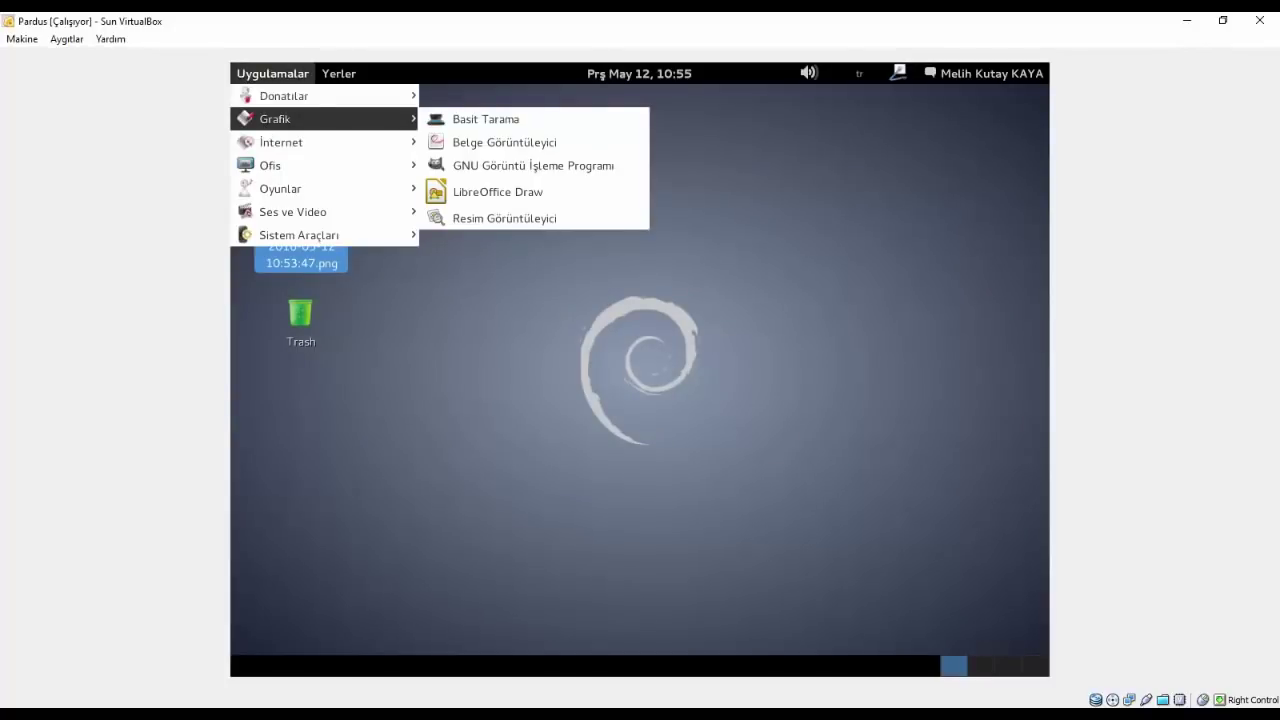
pyautogui.moveTo(338, 97)
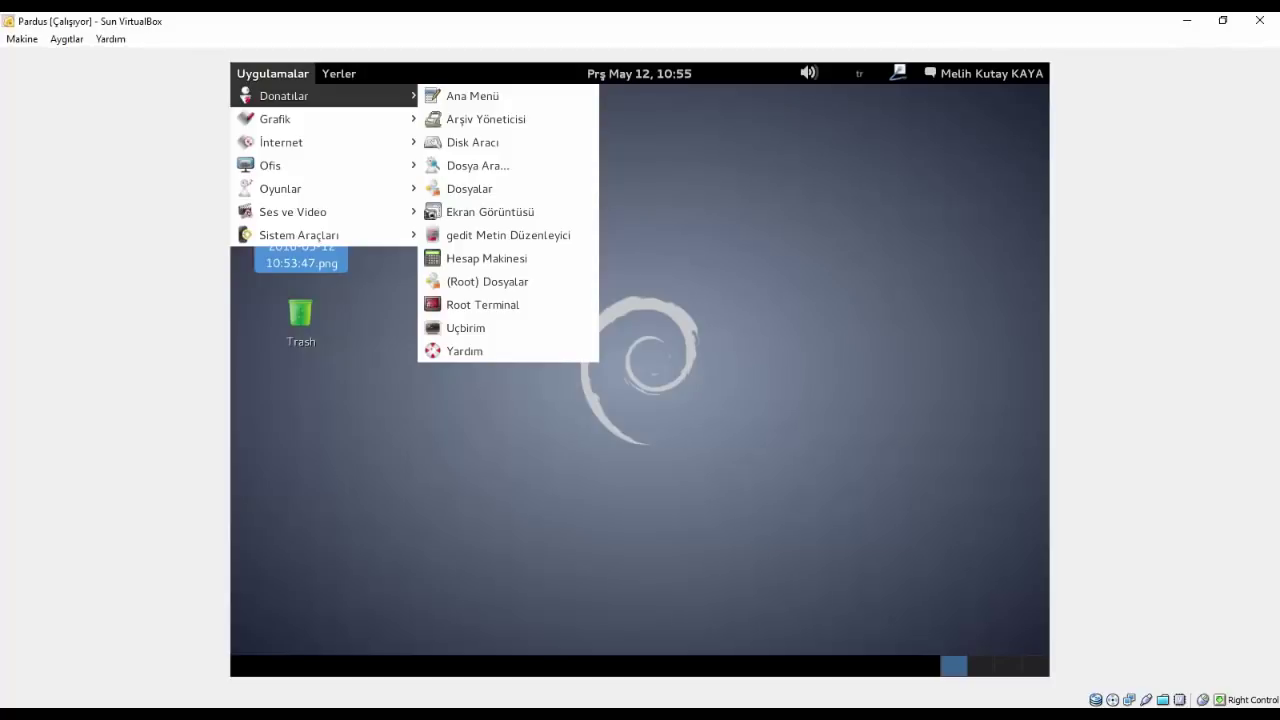
pyautogui.moveTo(320, 125)
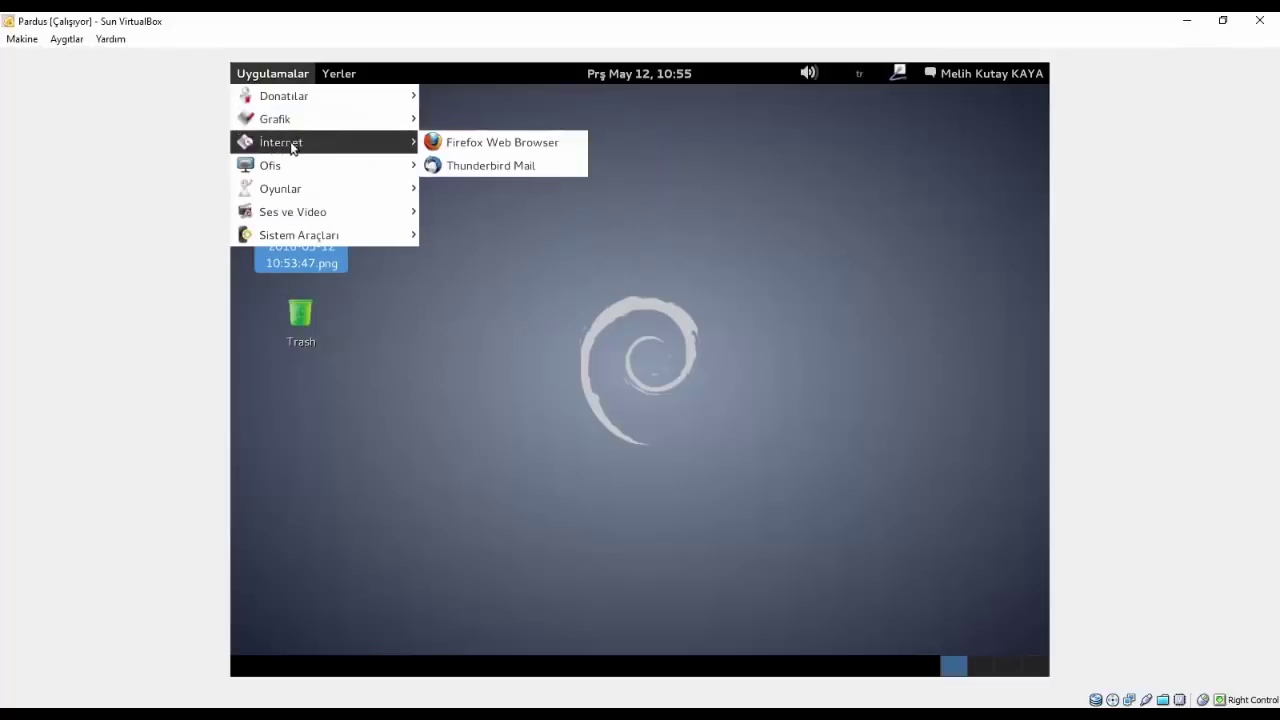
pyautogui.moveTo(310, 240)
pyautogui.moveTo(626, 245)
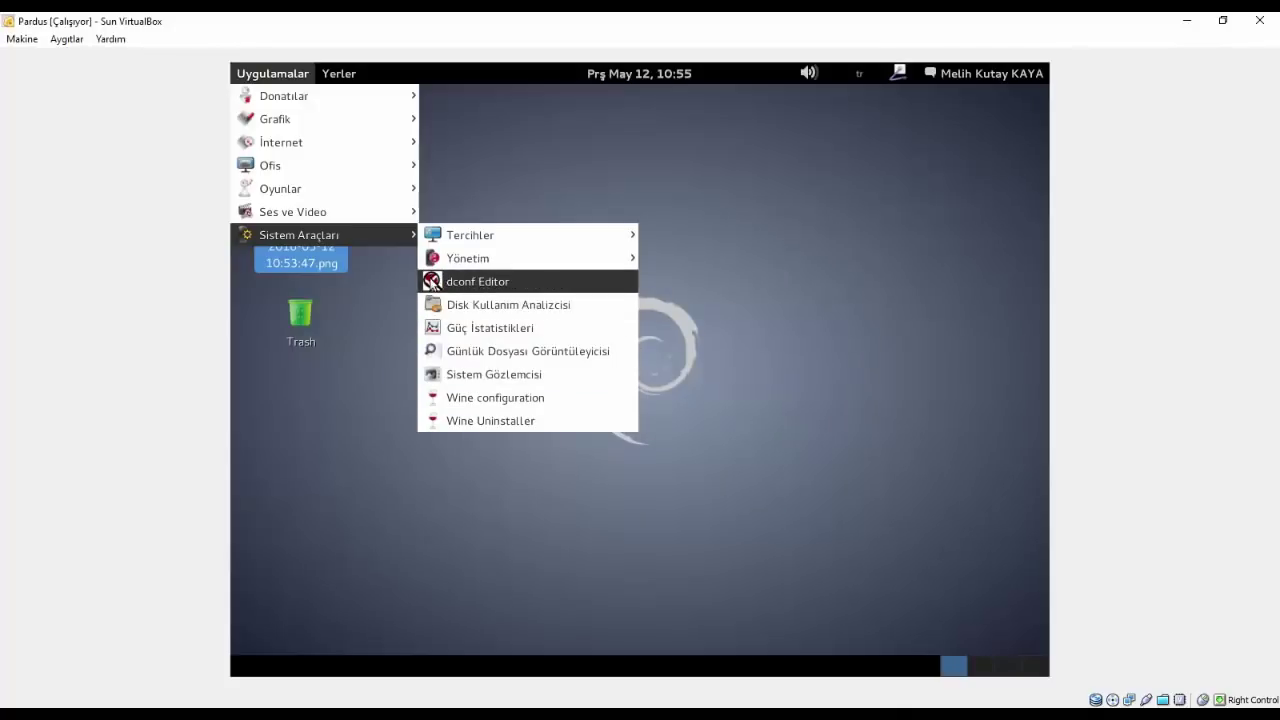
pyautogui.click(833, 274)
pyautogui.moveTo(474, 343); pyautogui.dragTo(320, 230)
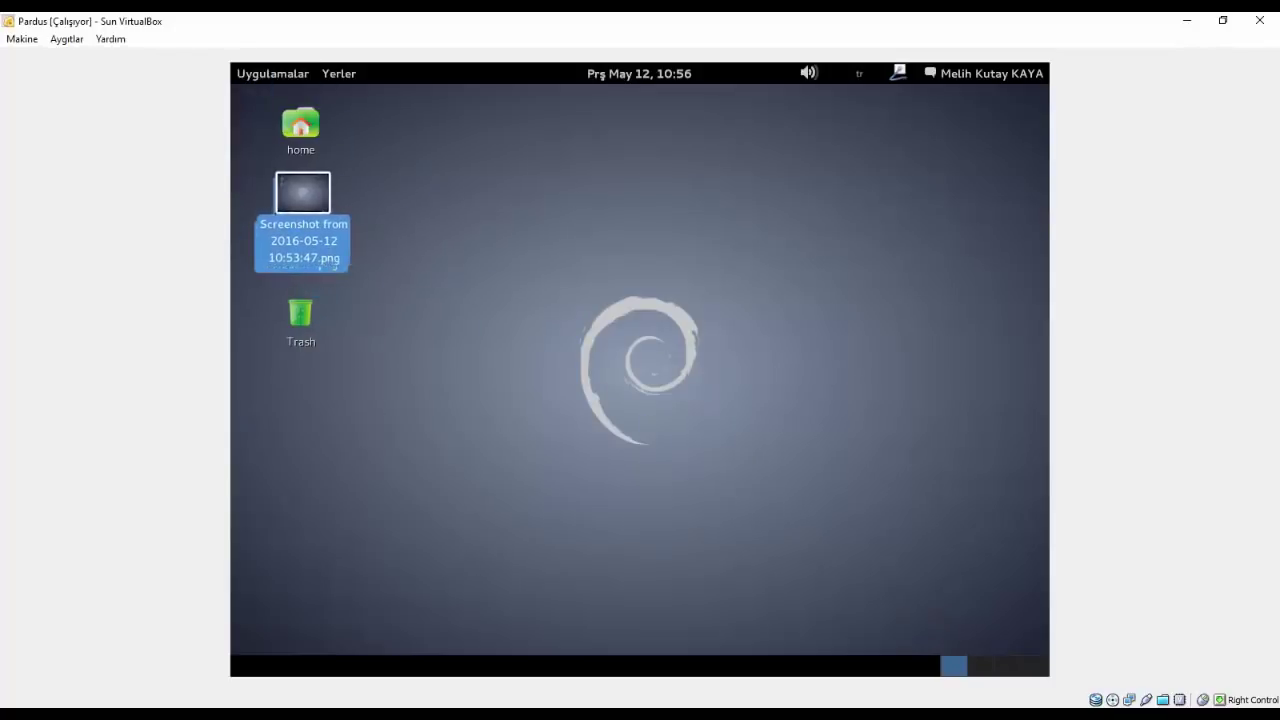
pyautogui.moveTo(576, 310); pyautogui.dragTo(708, 460)
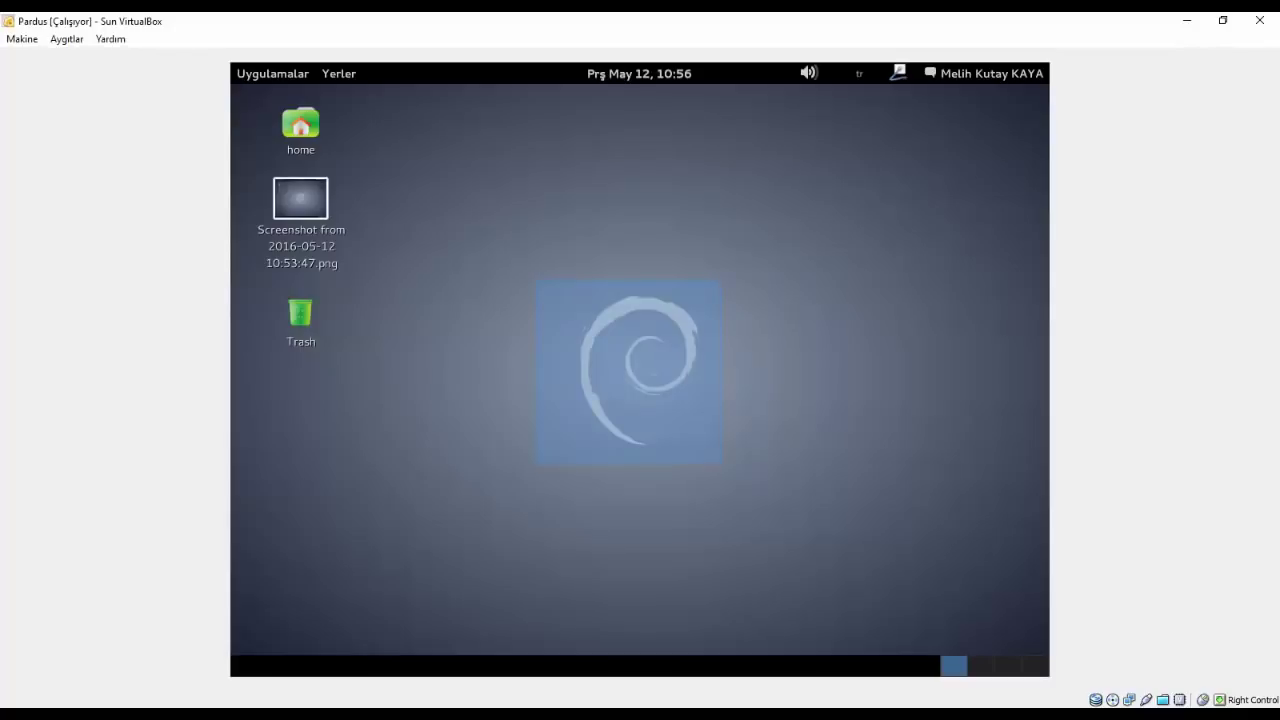
pyautogui.moveTo(732, 470); pyautogui.dragTo(729, 474)
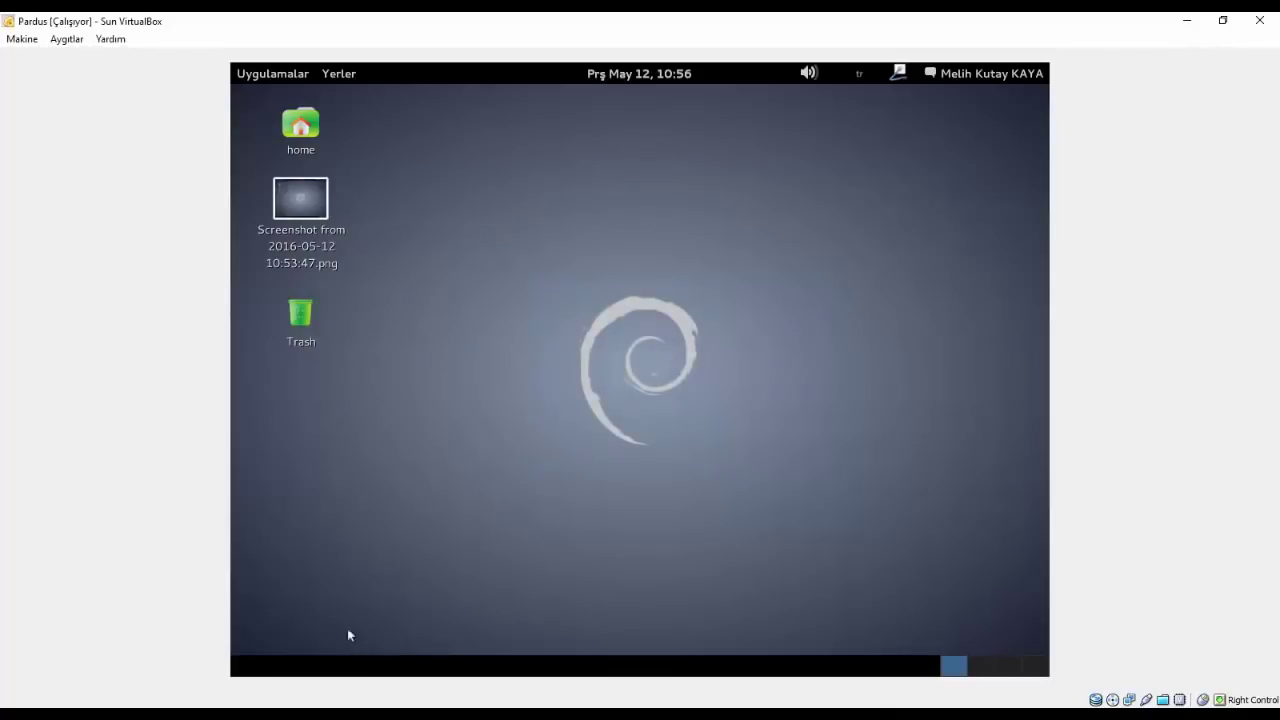
pyautogui.moveTo(775, 450); pyautogui.dragTo(700, 462)
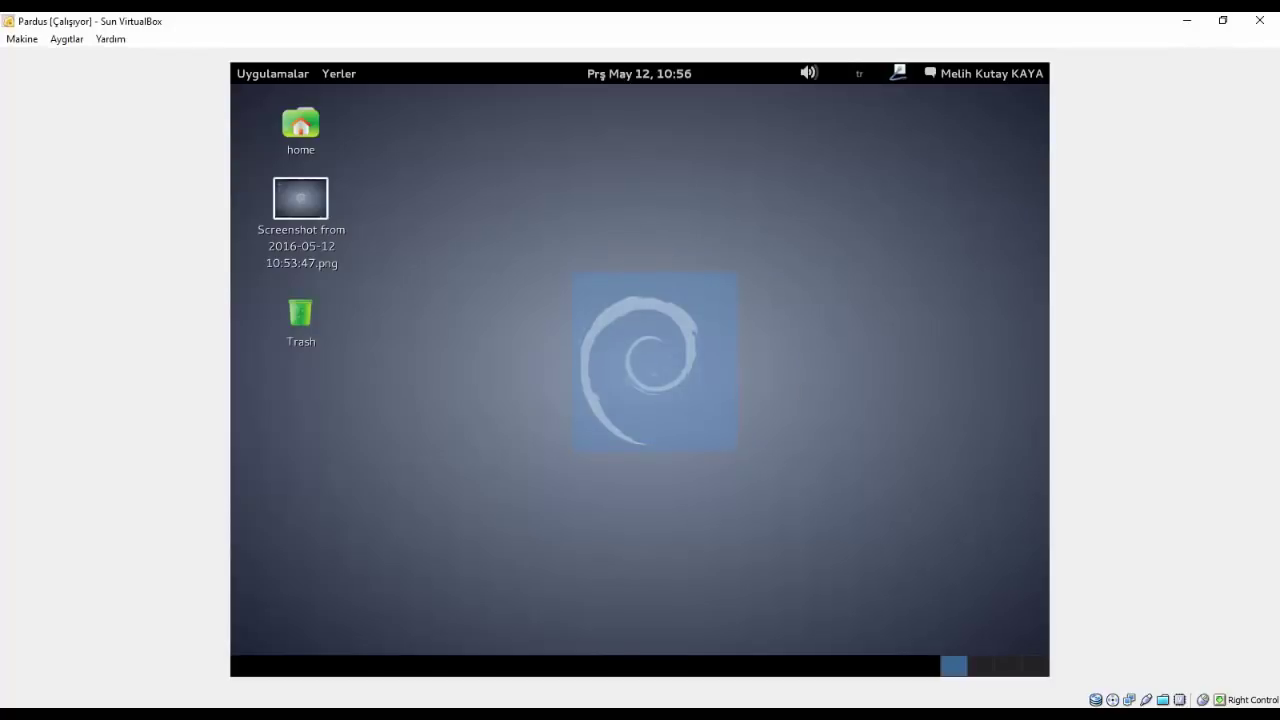
pyautogui.moveTo(727, 455)
pyautogui.mouseDown()
pyautogui.moveTo(749, 434)
pyautogui.moveTo(686, 474)
pyautogui.moveTo(745, 452)
pyautogui.mouseUp()
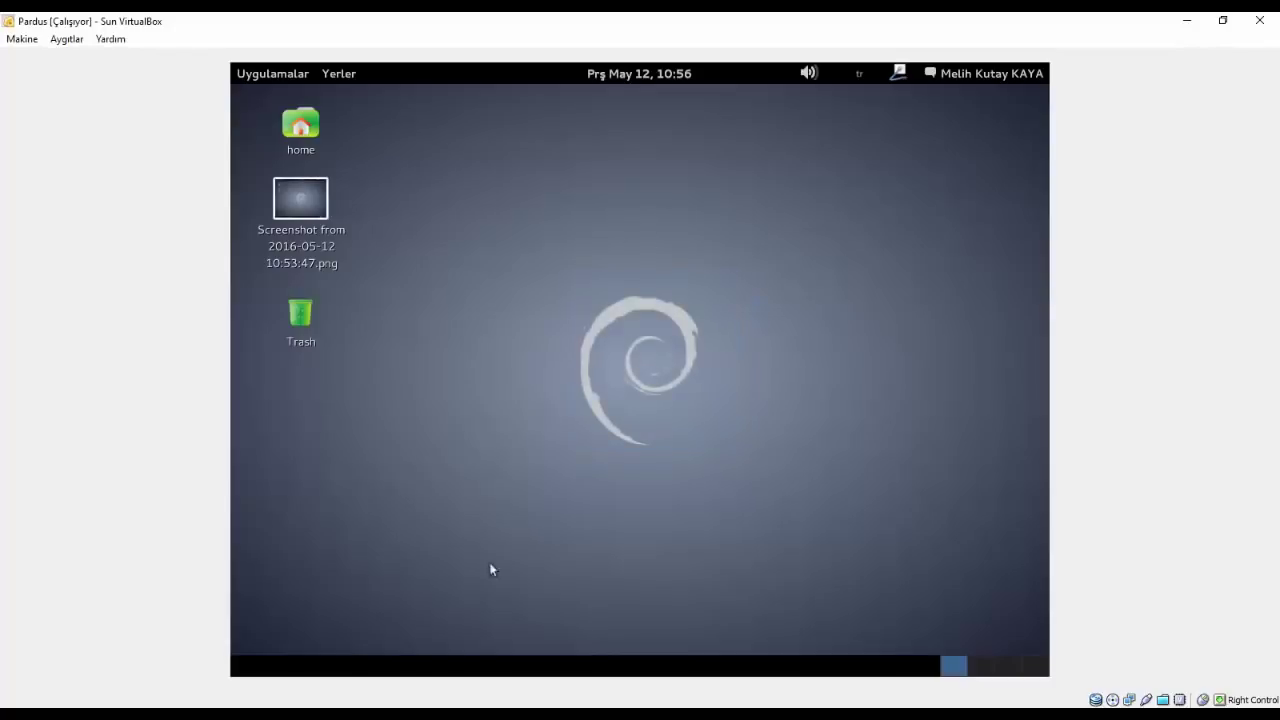
pyautogui.moveTo(543, 471); pyautogui.dragTo(738, 276)
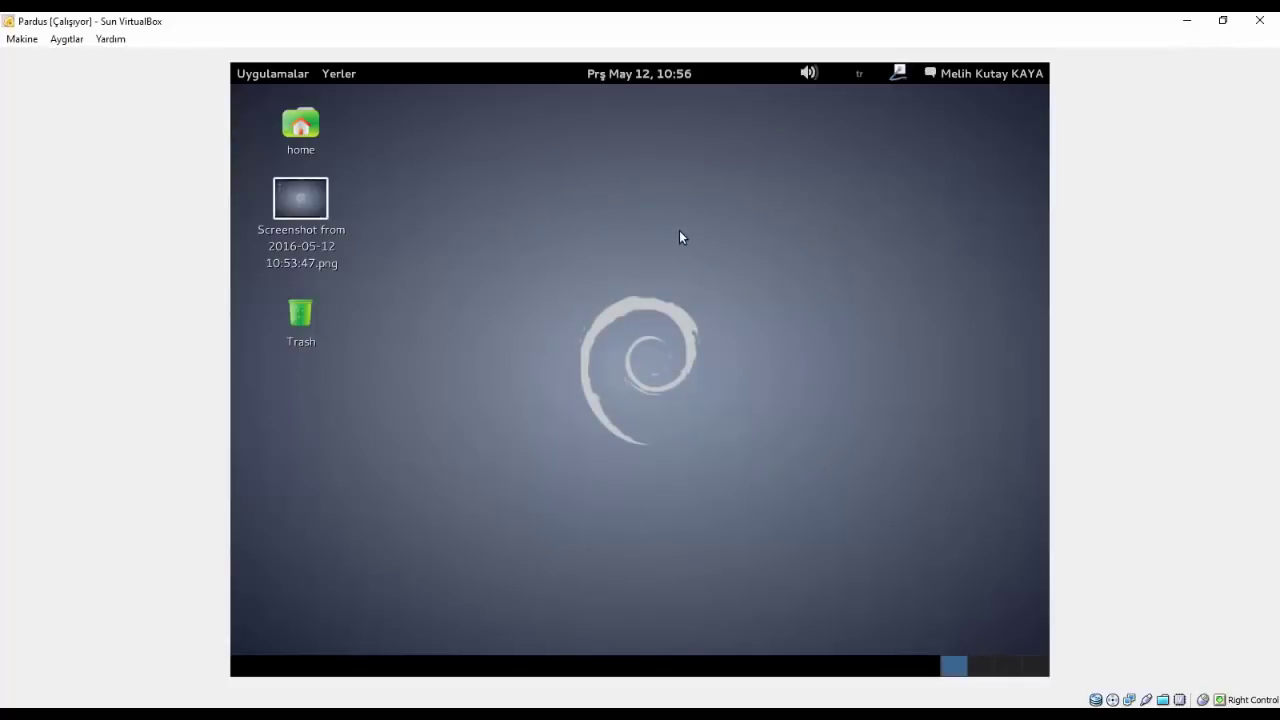